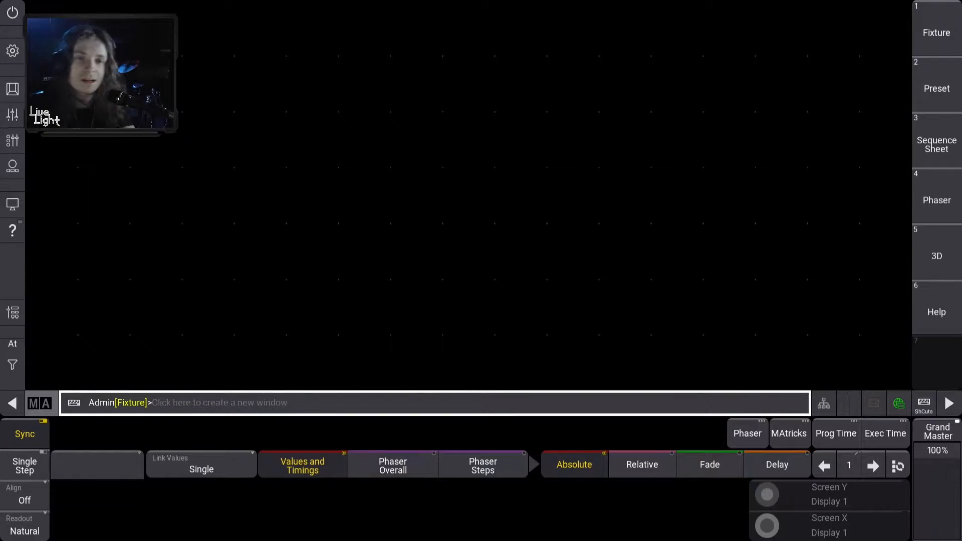
pyautogui.click(537, 212)
pyautogui.click(663, 133)
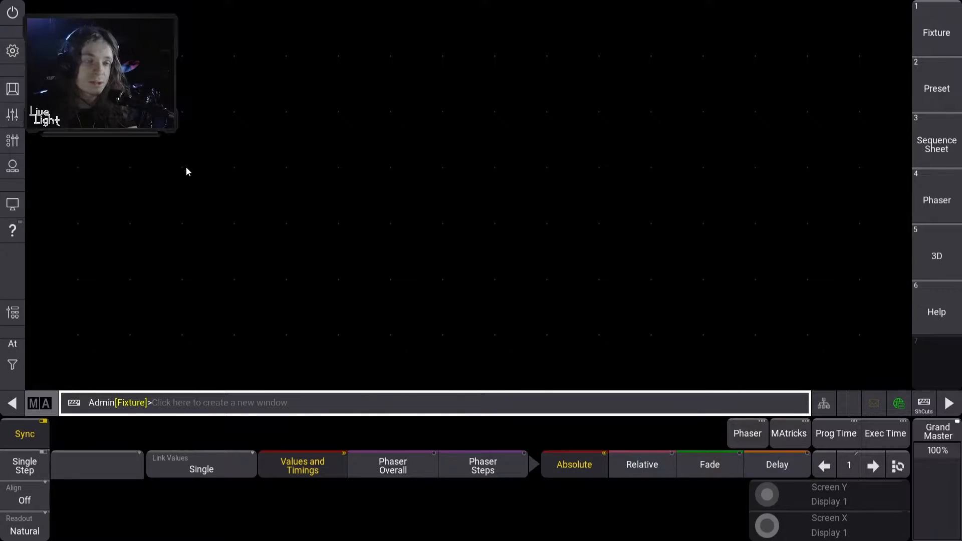
# Open the show's patch and browse the manufacturers in the library for inserting new fixtures.
pyautogui.click(13, 52)
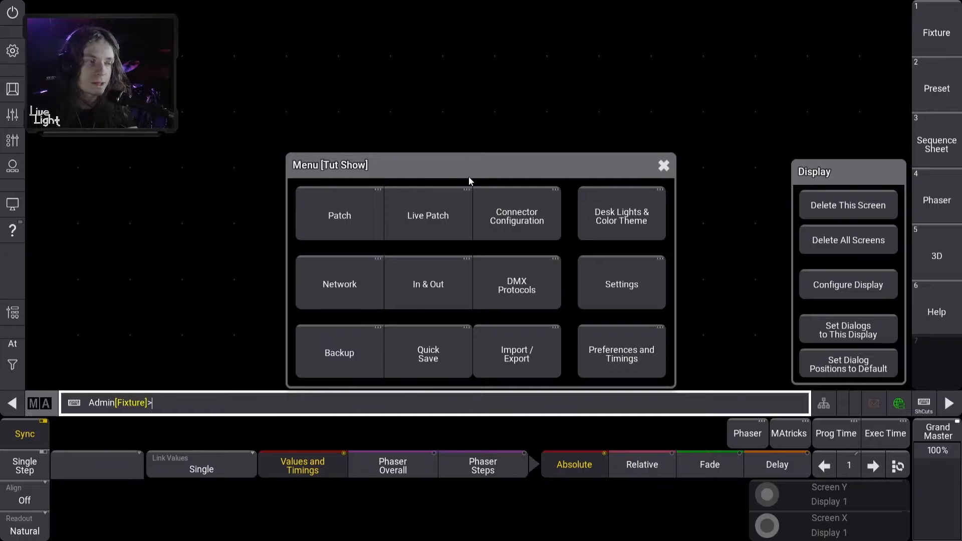
pyautogui.click(350, 226)
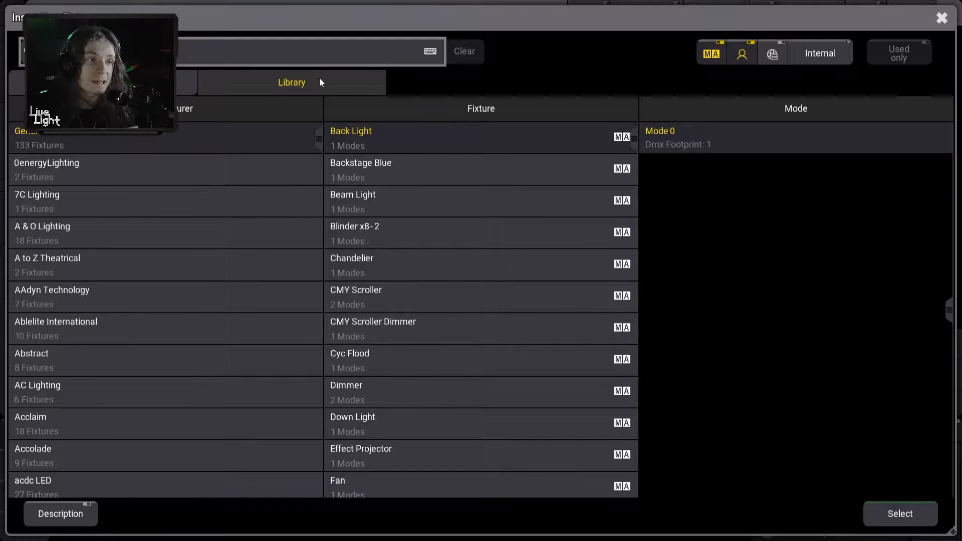
pyautogui.moveTo(320, 142); pyautogui.dragTo(320, 163)
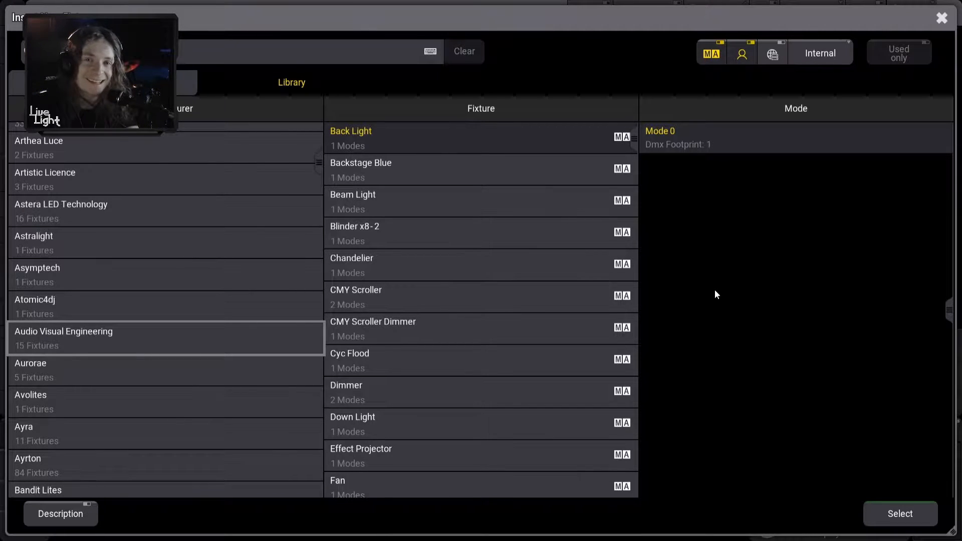
pyautogui.scroll(-5, 318, 176)
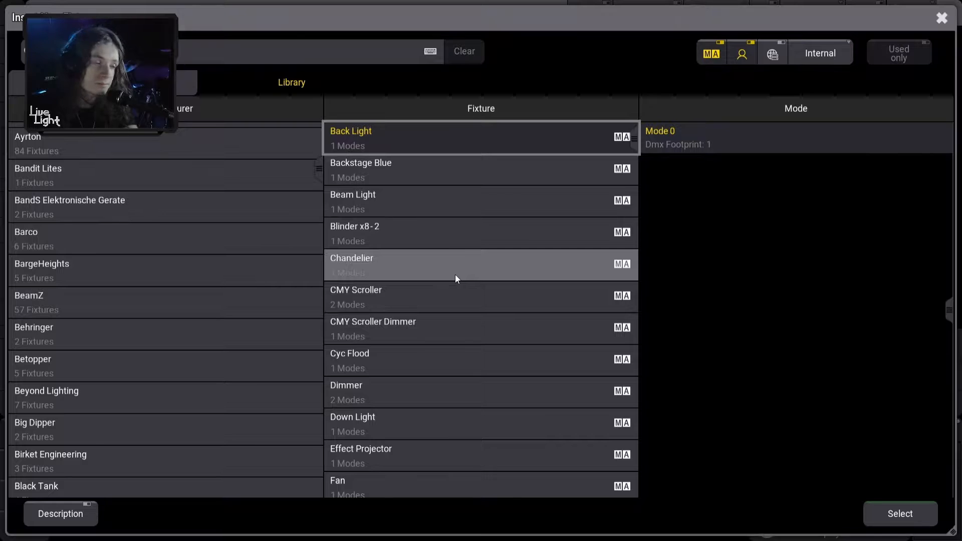
# Search the fixture library for "viper" and choose the Mac Viper Performance in 16 bit Extended mode.
pyautogui.click(172, 57)
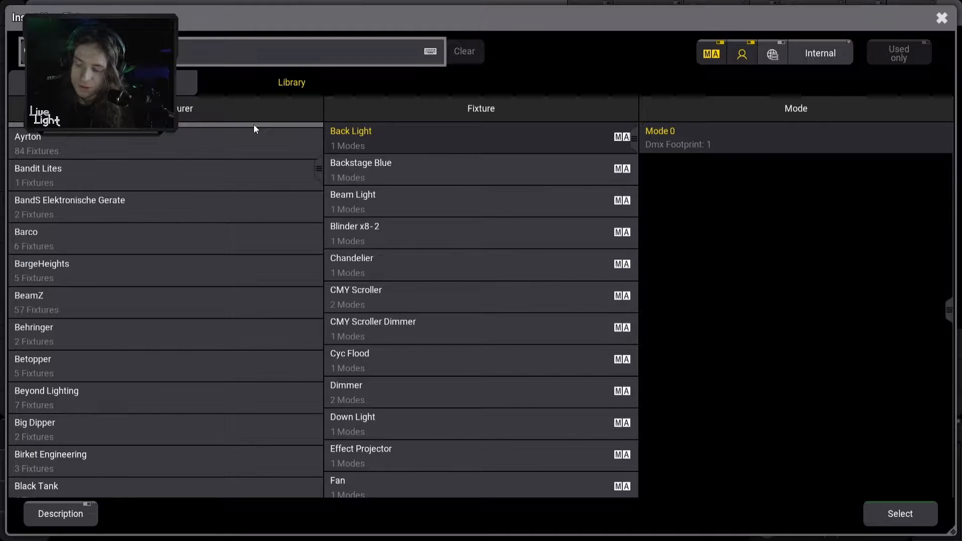
pyautogui.write('viper')
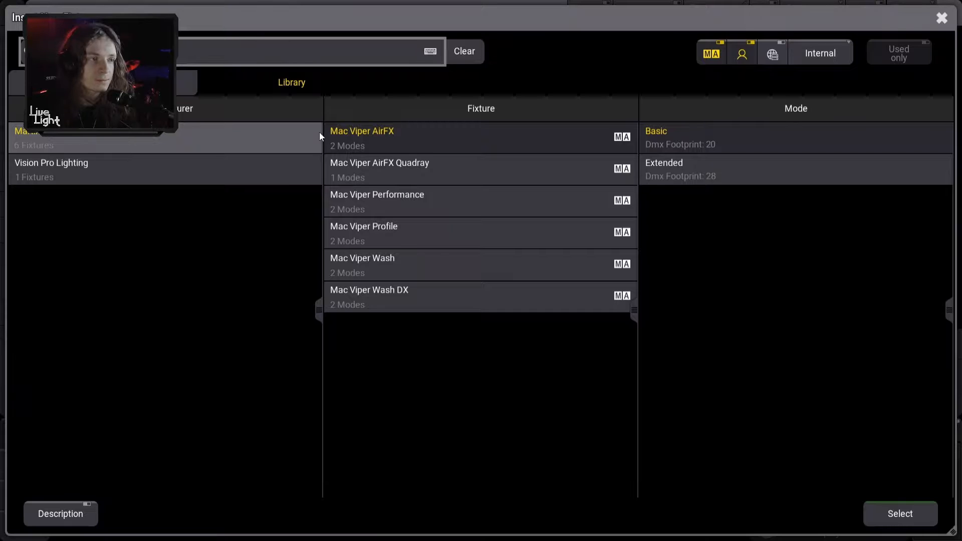
pyautogui.click(426, 203)
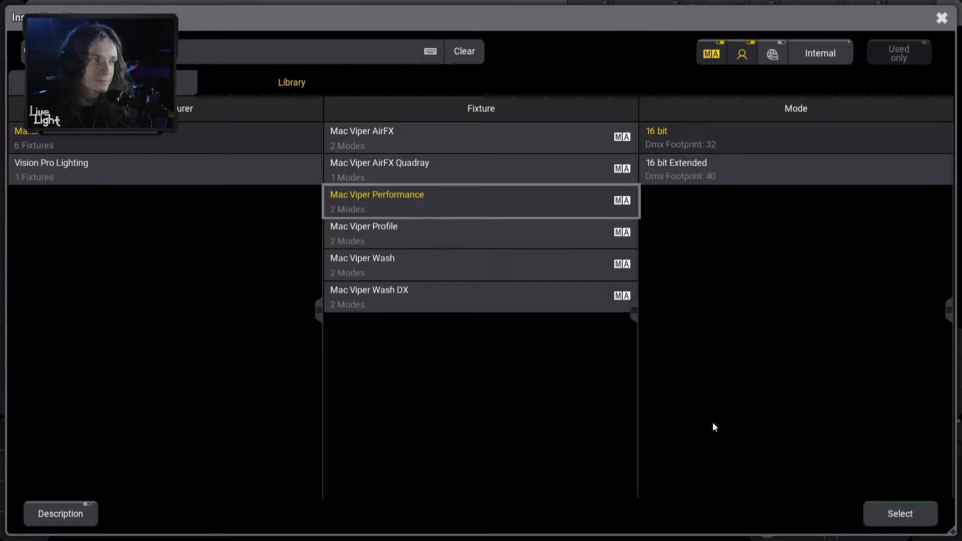
pyautogui.click(693, 173)
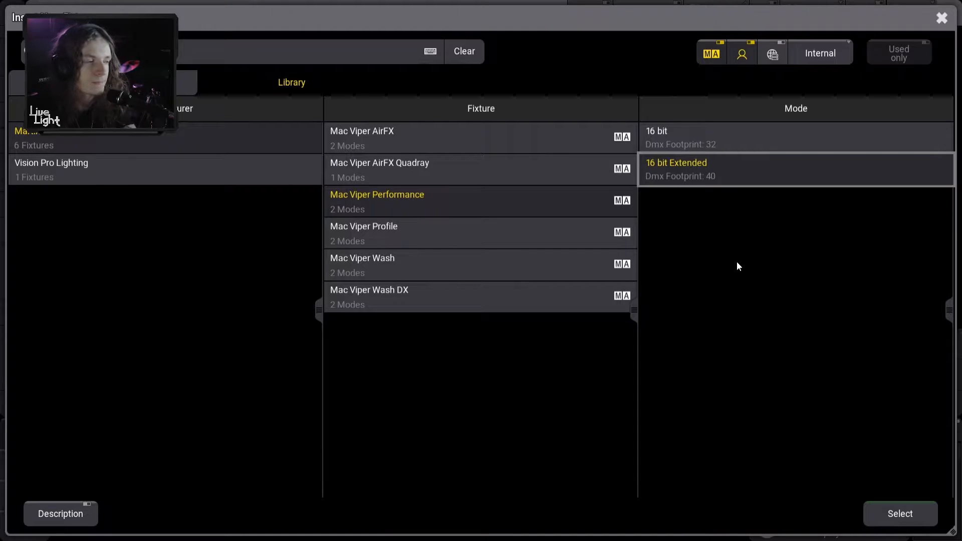
pyautogui.click(908, 514)
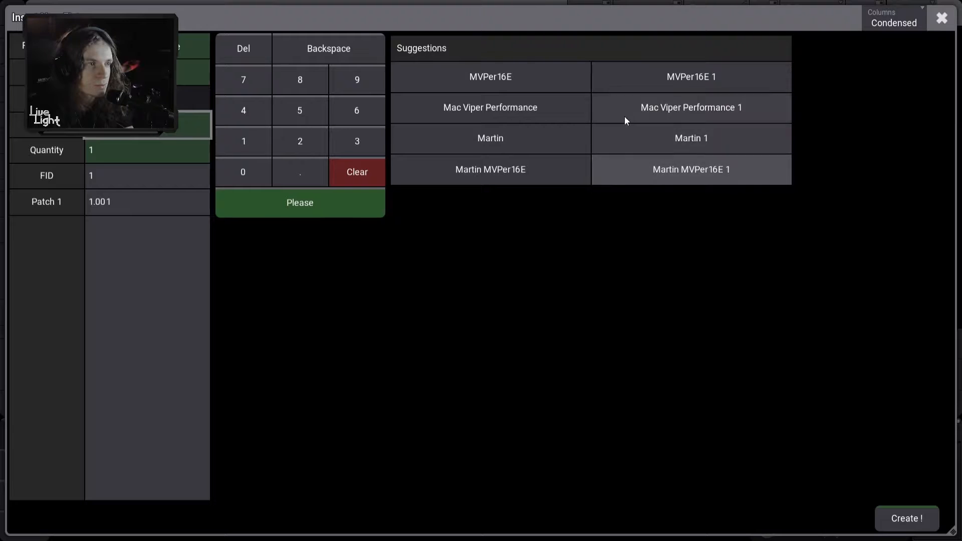
# Create 24 fixtures named from Mac Viper Performance 1, starting at FID 1 and patch address 1.001.
pyautogui.click(693, 114)
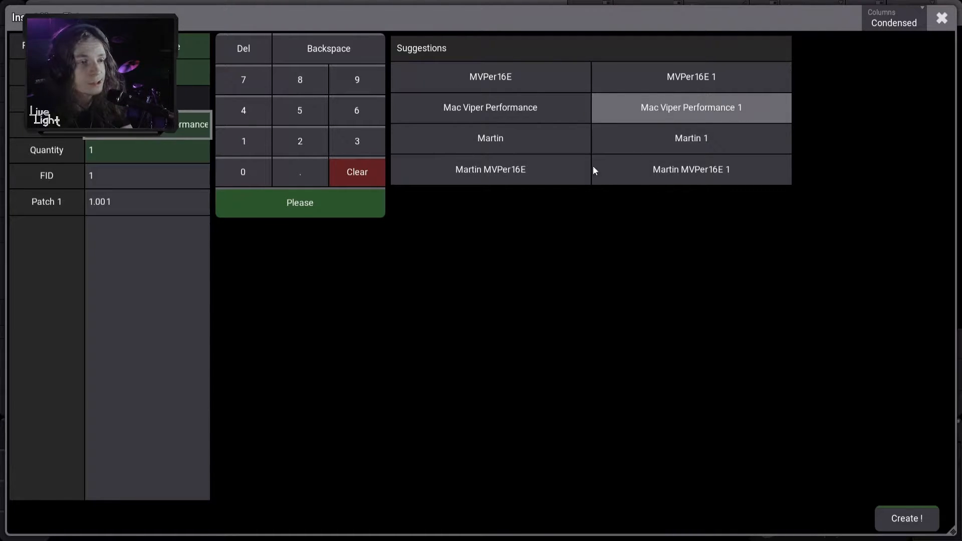
pyautogui.click(163, 158)
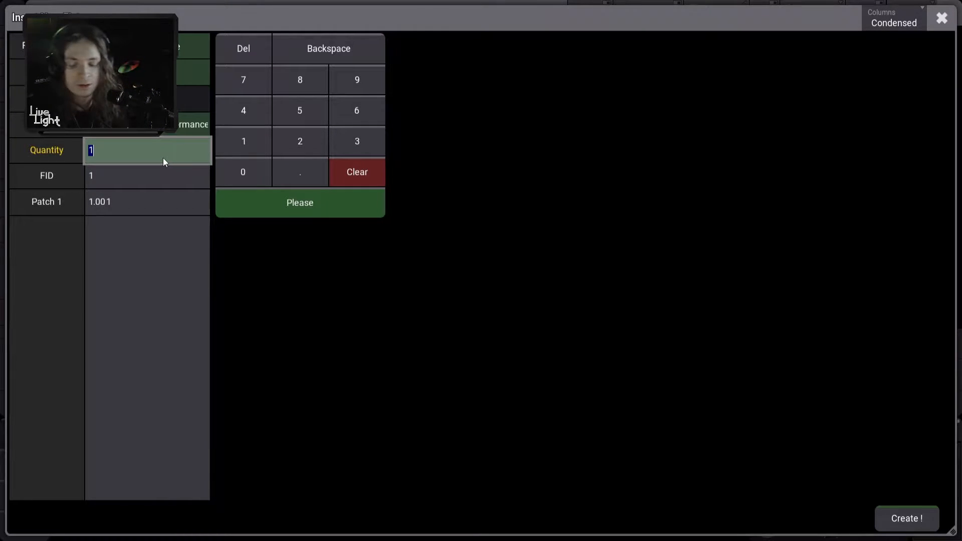
pyautogui.write('24')
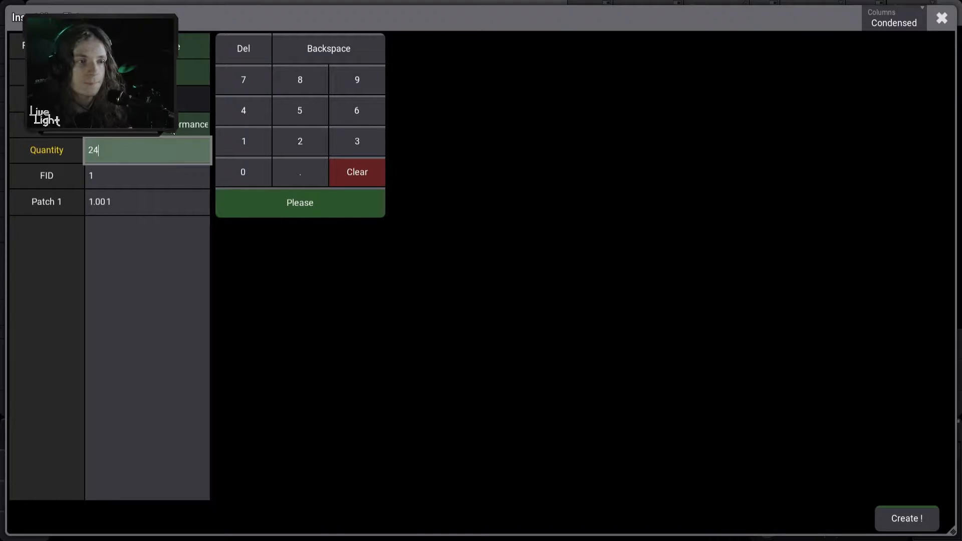
pyautogui.press('Return')
pyautogui.click(131, 182)
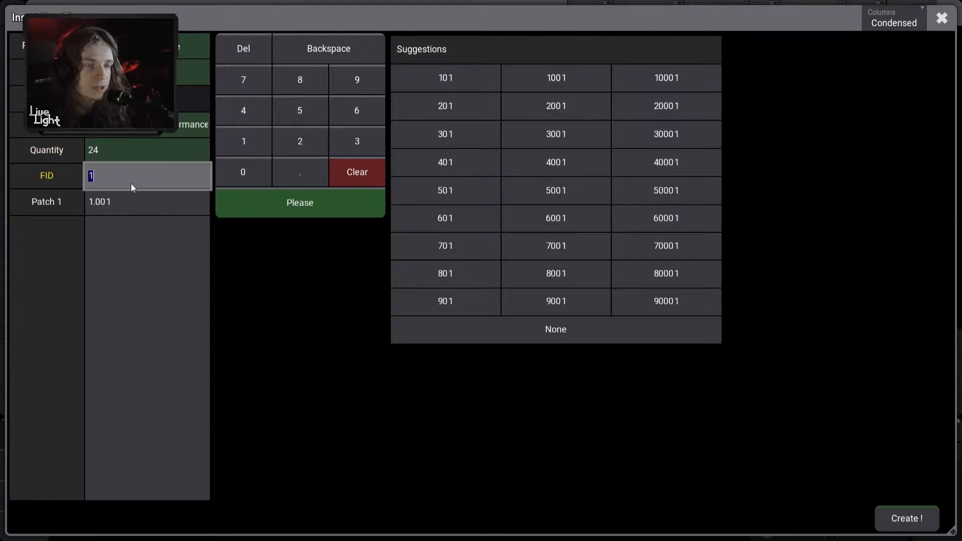
pyautogui.click(106, 202)
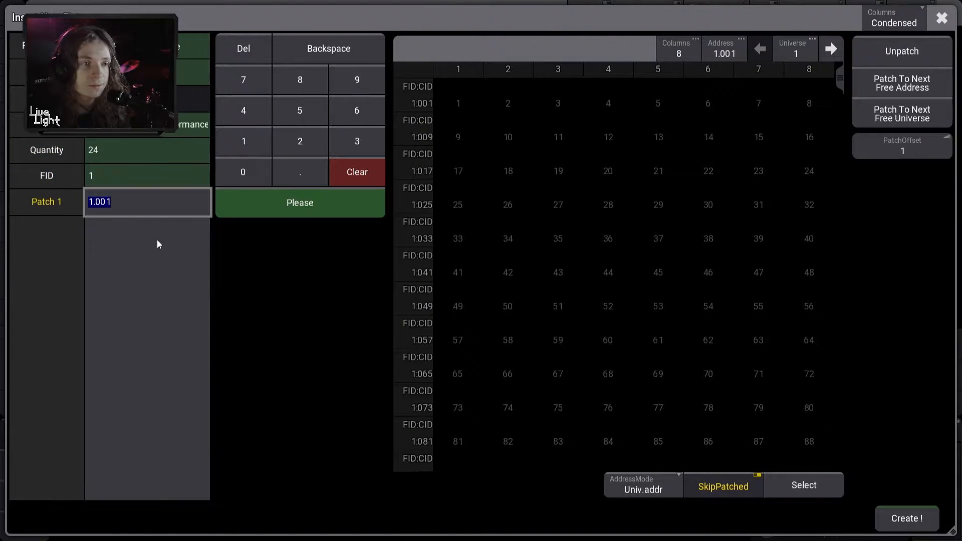
pyautogui.click(907, 519)
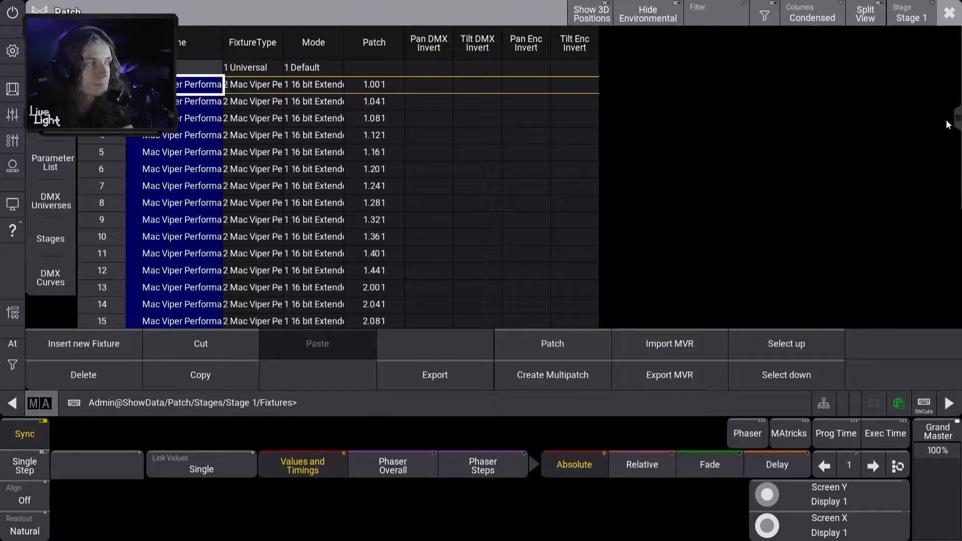
# Widen the Name column of the patch list so the full fixture names fit.
pyautogui.scroll(-3, 958, 167)
pyautogui.moveTo(959, 167); pyautogui.dragTo(941, 115)
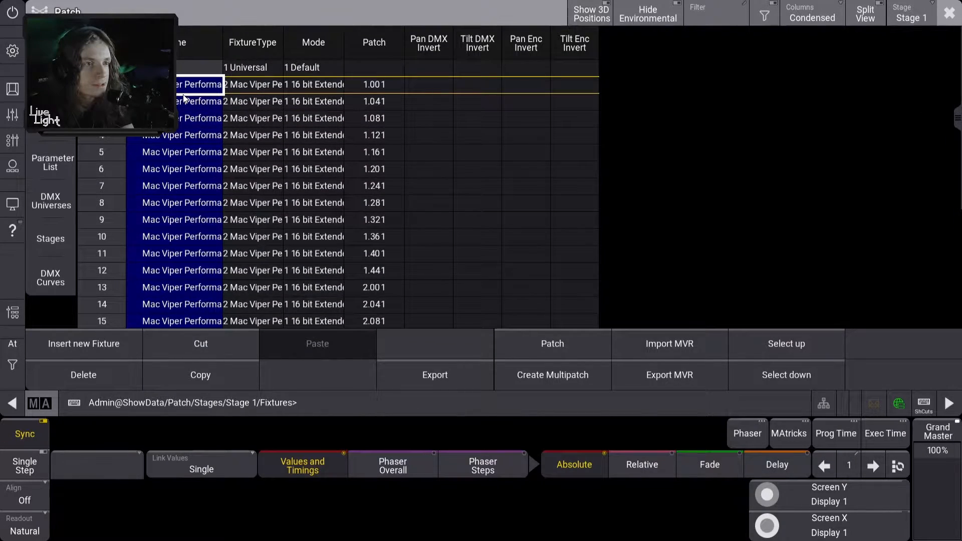
pyautogui.moveTo(225, 41); pyautogui.dragTo(273, 41)
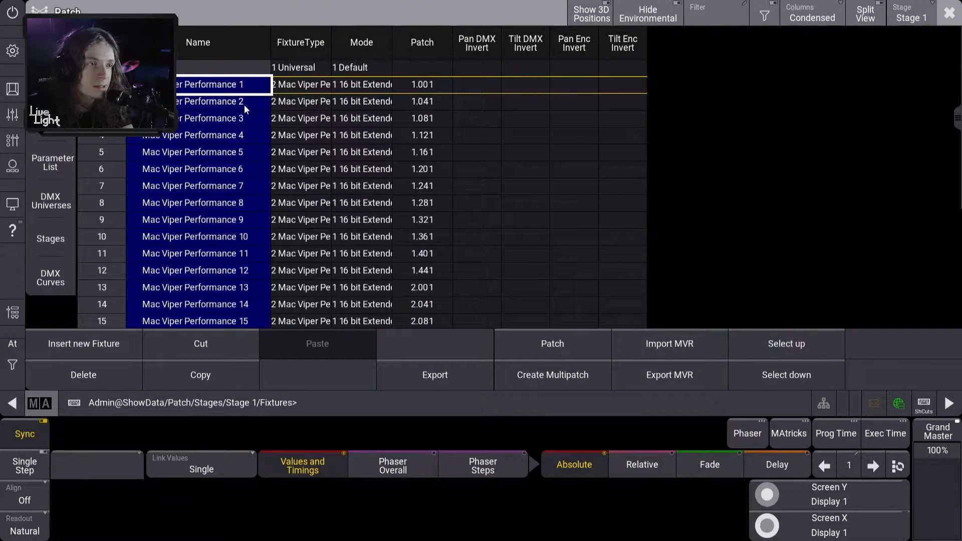
# Go through the whole patch list and check the names and DMX addresses of the inserted fixtures.
pyautogui.press('Down')
pyautogui.press('Down')
pyautogui.press('Down')
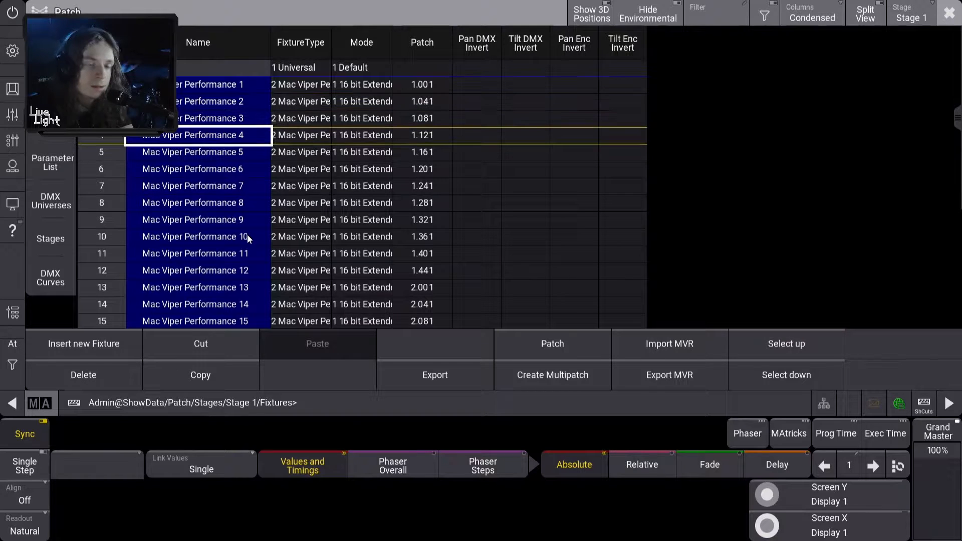
pyautogui.press('Down')
pyautogui.press('Down')
pyautogui.press('Down')
pyautogui.press('Down')
pyautogui.press('Down')
pyautogui.press('Down')
pyautogui.press('Down')
pyautogui.press('Down')
pyautogui.press('Down')
pyautogui.press('Down')
pyautogui.press('Down')
pyautogui.press('Down')
pyautogui.press('Down')
pyautogui.press('Down')
pyautogui.press('Down')
pyautogui.press('Down')
pyautogui.press('Down')
pyautogui.press('Down')
pyautogui.press('Down')
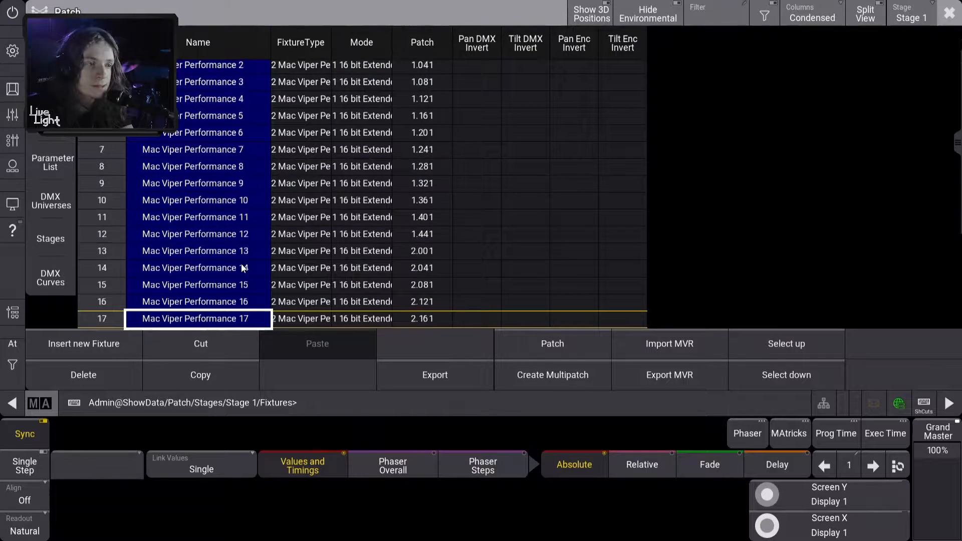
pyautogui.press('Down')
pyautogui.press('Up')
pyautogui.press('Up')
pyautogui.press('Up')
pyautogui.press('Up')
pyautogui.press('Up')
pyautogui.press('Up')
pyautogui.press('Up')
pyautogui.press('Up')
pyautogui.press('Up')
pyautogui.press('Up')
pyautogui.press('Up')
pyautogui.press('Up')
pyautogui.press('Up')
pyautogui.press('Up')
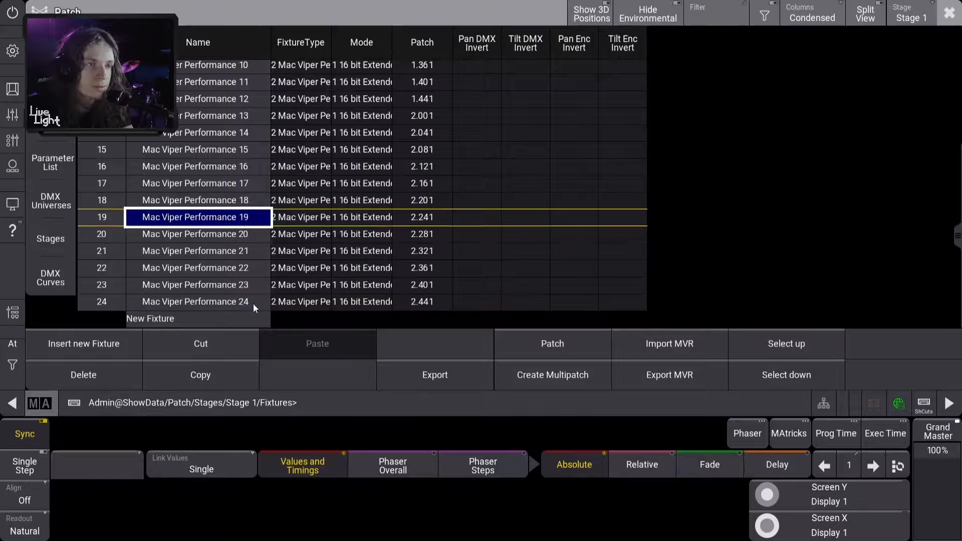
pyautogui.press('Up')
pyautogui.press('Up')
pyautogui.press('Up')
pyautogui.press('Up')
pyautogui.press('Up')
pyautogui.press('Up')
pyautogui.press('Up')
pyautogui.press('Up')
pyautogui.press('Up')
pyautogui.press('Up')
pyautogui.press('Up')
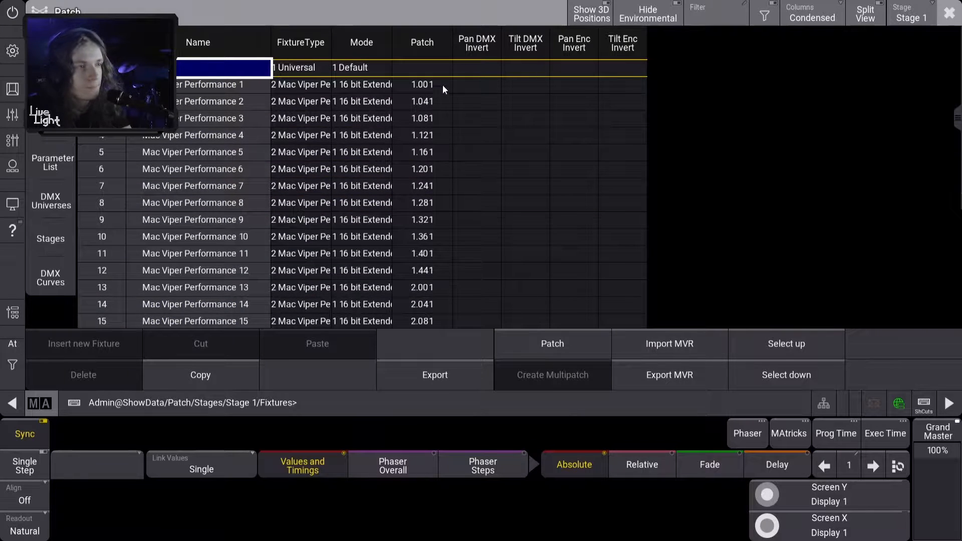
pyautogui.press('Down')
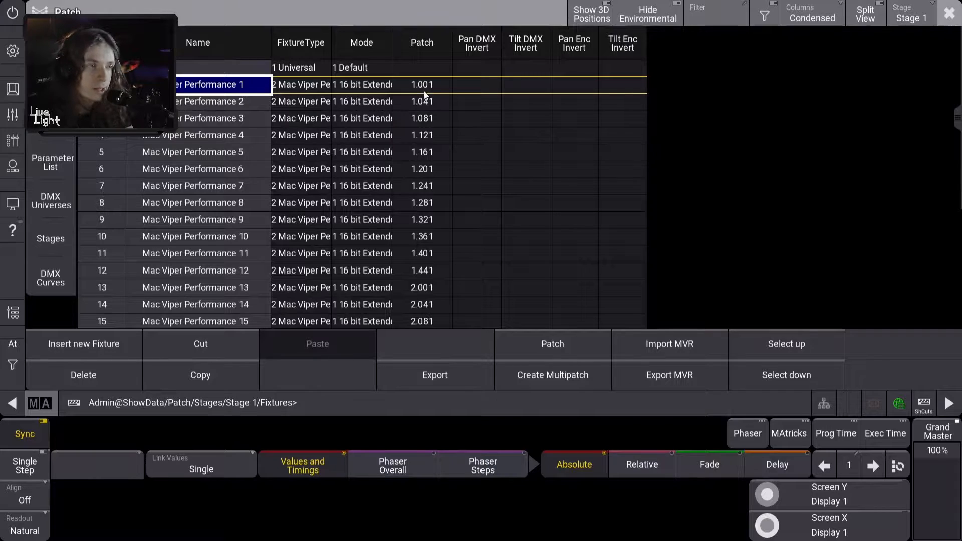
pyautogui.press('Down')
pyautogui.press('Down')
pyautogui.press('Down')
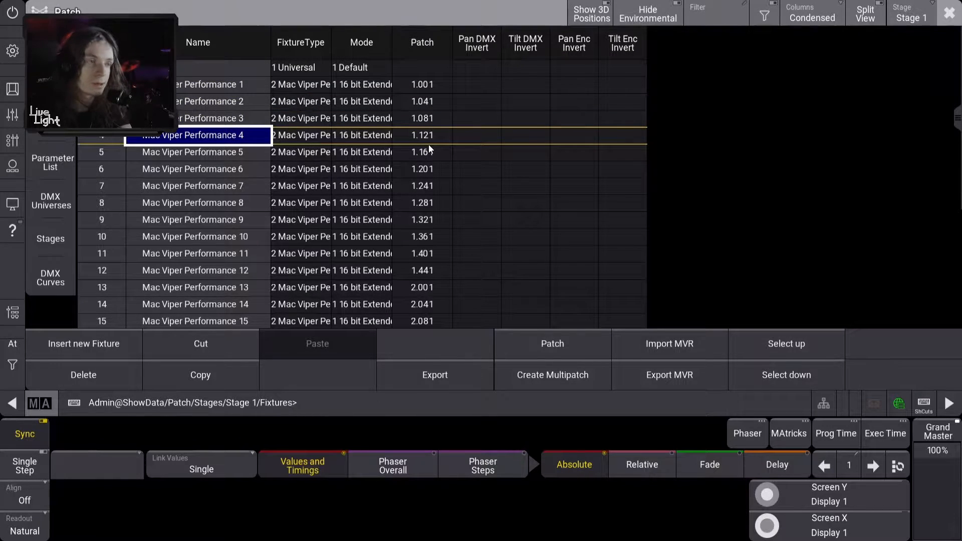
pyautogui.press('Up')
pyautogui.press('Up')
pyautogui.press('Up')
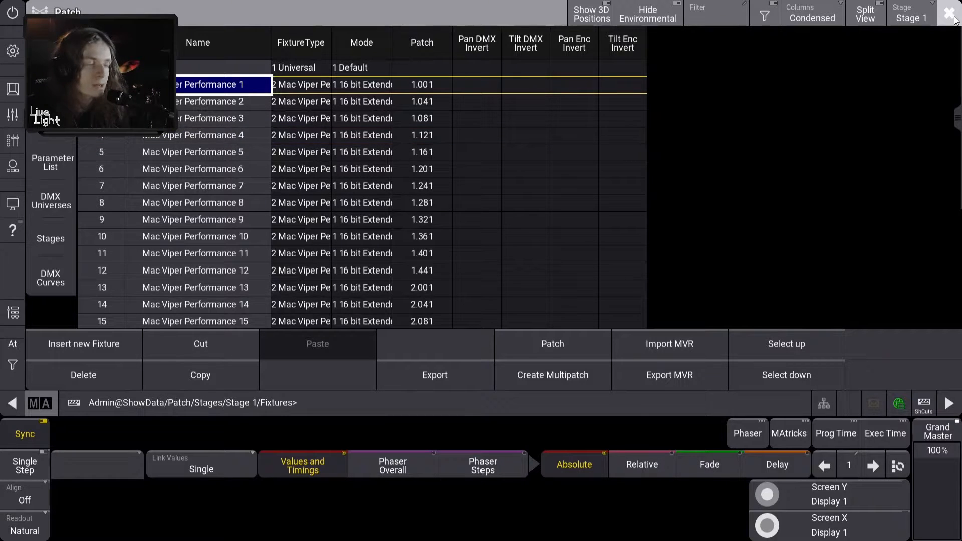
# Leave the patch and save its changes.
pyautogui.click(950, 14)
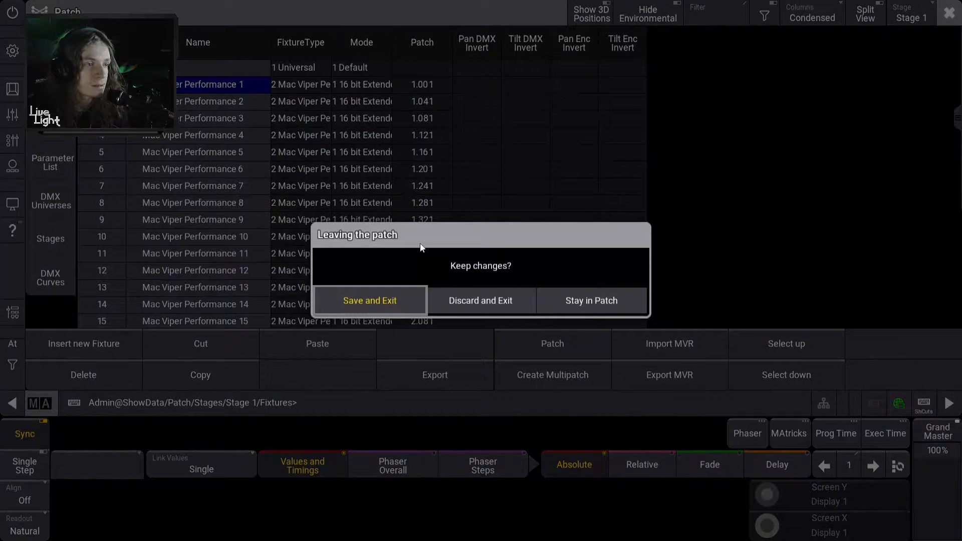
pyautogui.click(393, 305)
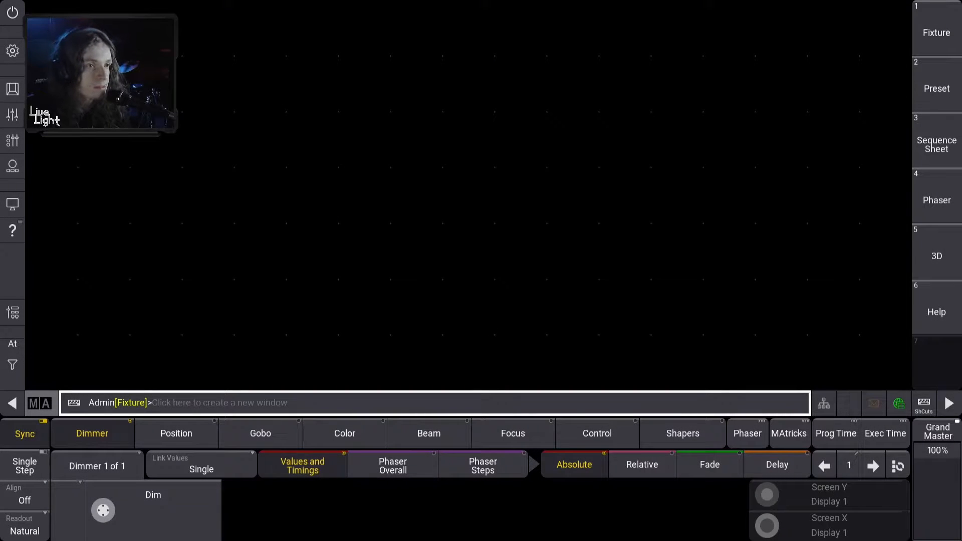
# Add a 3D window to the empty screen and view its render quality options without changing them.
pyautogui.click(35, 10)
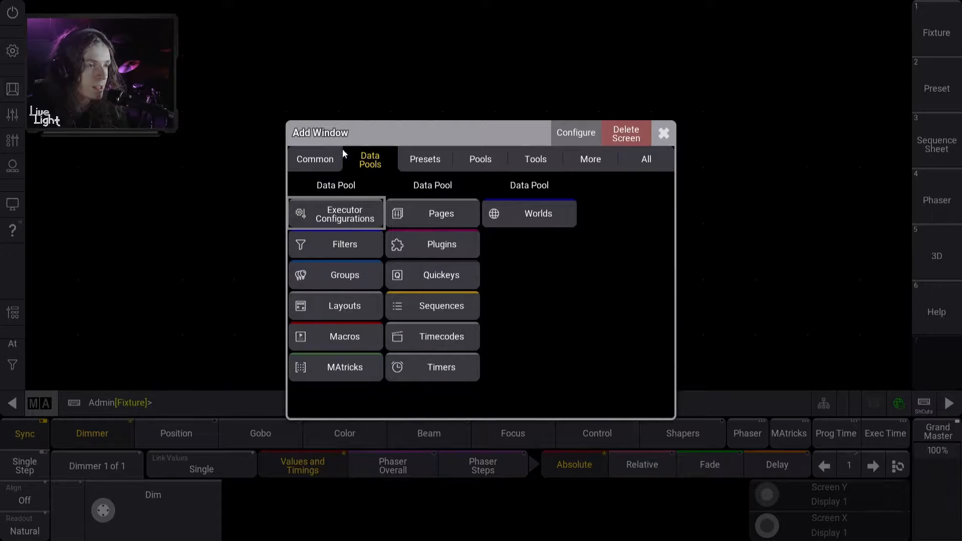
pyautogui.click(321, 164)
pyautogui.click(441, 188)
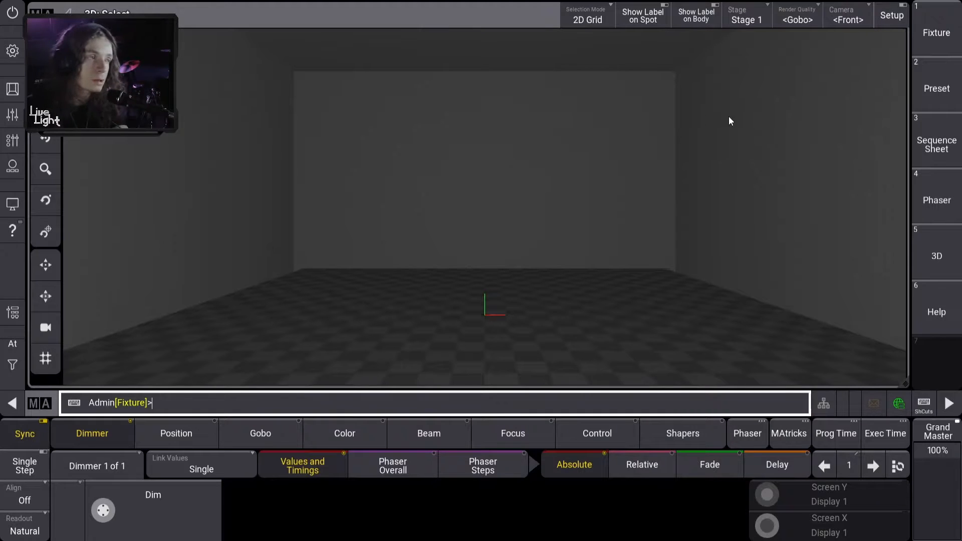
pyautogui.click(798, 21)
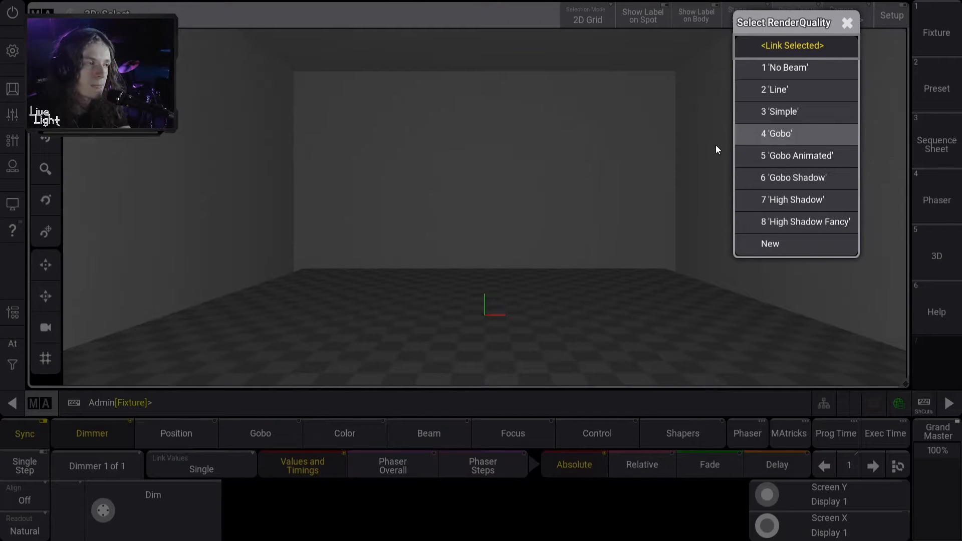
pyautogui.click(689, 158)
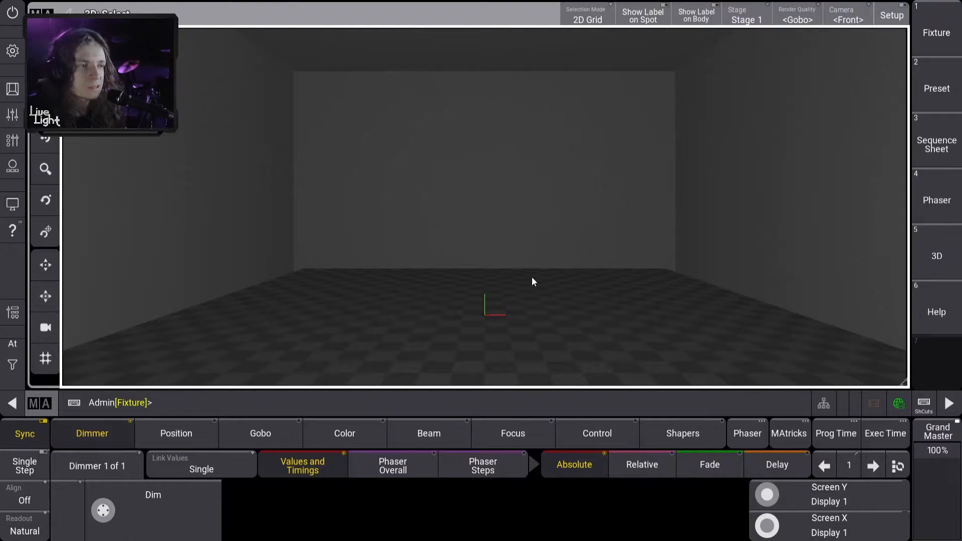
# Try out orbiting the 3D stage and drawing selection areas across it with the Select tool.
pyautogui.moveTo(567, 286); pyautogui.dragTo(567, 300)
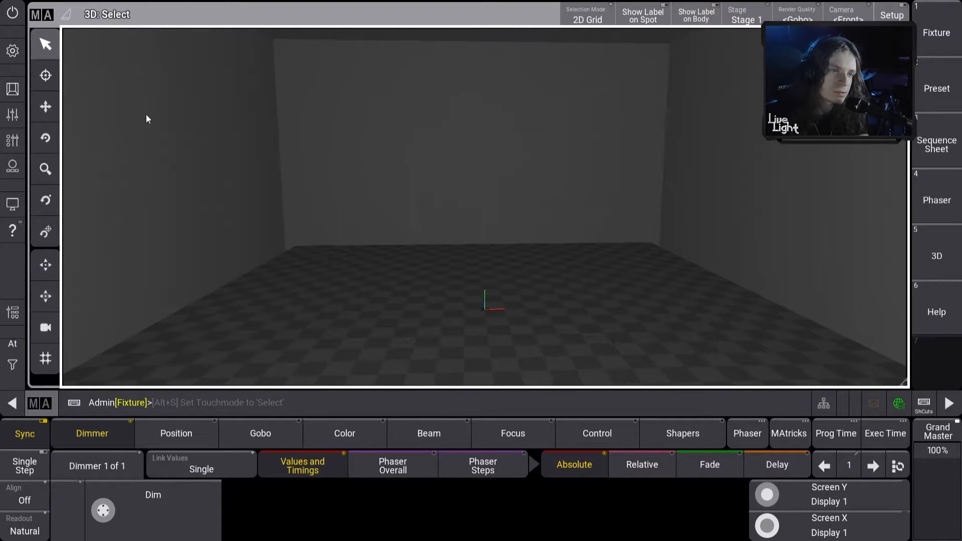
pyautogui.moveTo(318, 144); pyautogui.dragTo(584, 262)
pyautogui.moveTo(380, 137); pyautogui.dragTo(549, 261)
pyautogui.moveTo(284, 158); pyautogui.dragTo(437, 226)
pyautogui.moveTo(374, 183); pyautogui.dragTo(546, 245)
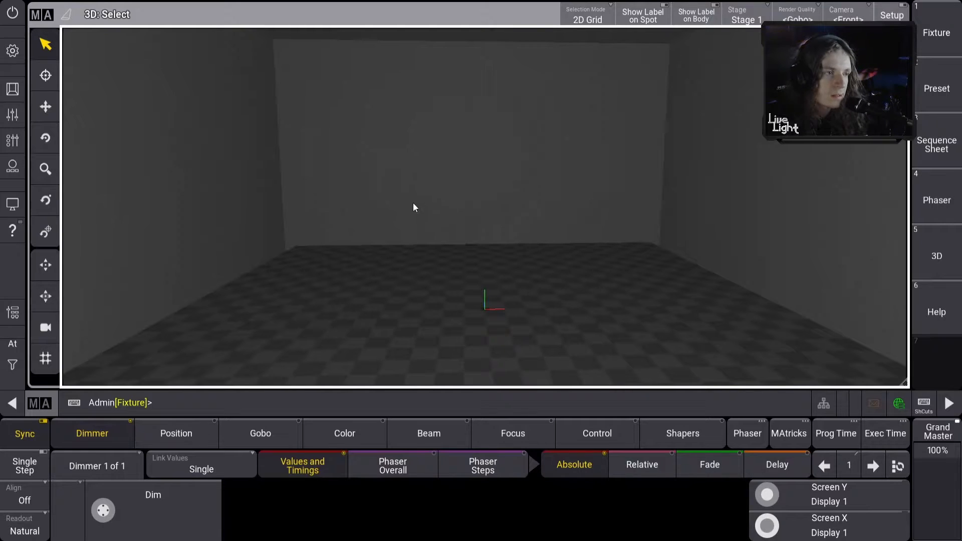
pyautogui.moveTo(513, 194)
pyautogui.mouseDown()
pyautogui.moveTo(449, 189)
pyautogui.moveTo(434, 135)
pyautogui.moveTo(515, 149)
pyautogui.moveTo(511, 200)
pyautogui.moveTo(455, 198)
pyautogui.moveTo(464, 150)
pyautogui.moveTo(529, 165)
pyautogui.moveTo(465, 205)
pyautogui.moveTo(491, 149)
pyautogui.moveTo(494, 198)
pyautogui.moveTo(508, 179)
pyautogui.moveTo(509, 189)
pyautogui.mouseUp()
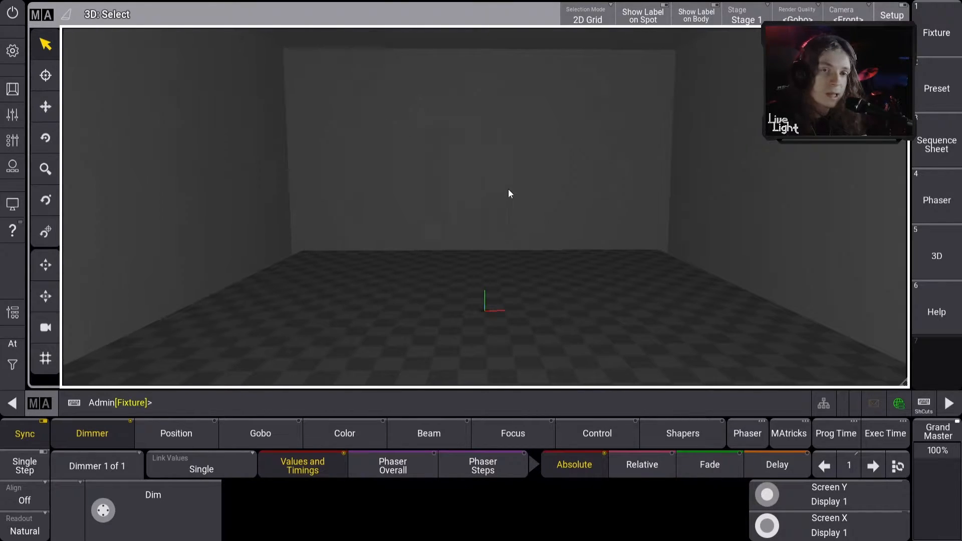
pyautogui.scroll(-2, 473, 172)
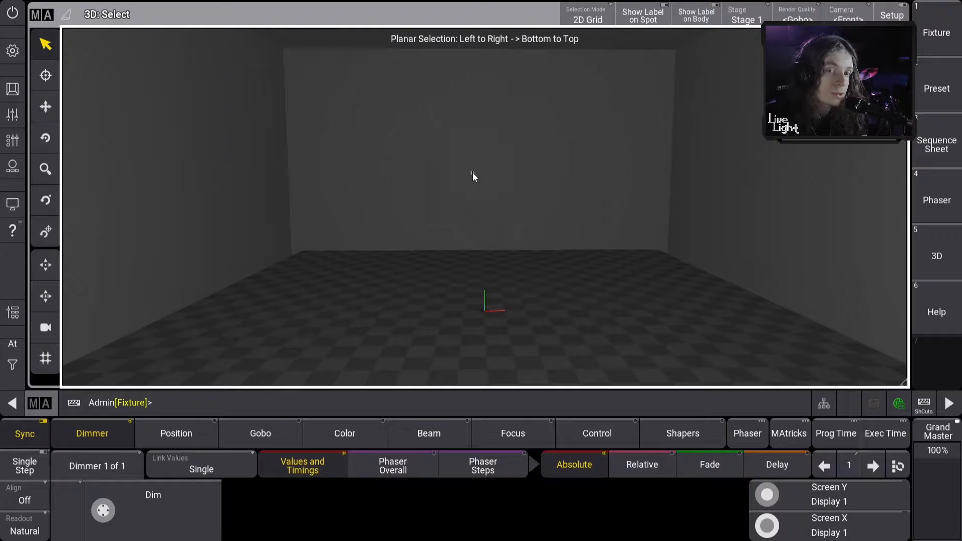
# Select fixture 1 with a command and switch the 3D window to setup mode.
pyautogui.moveTo(474, 172); pyautogui.dragTo(434, 163)
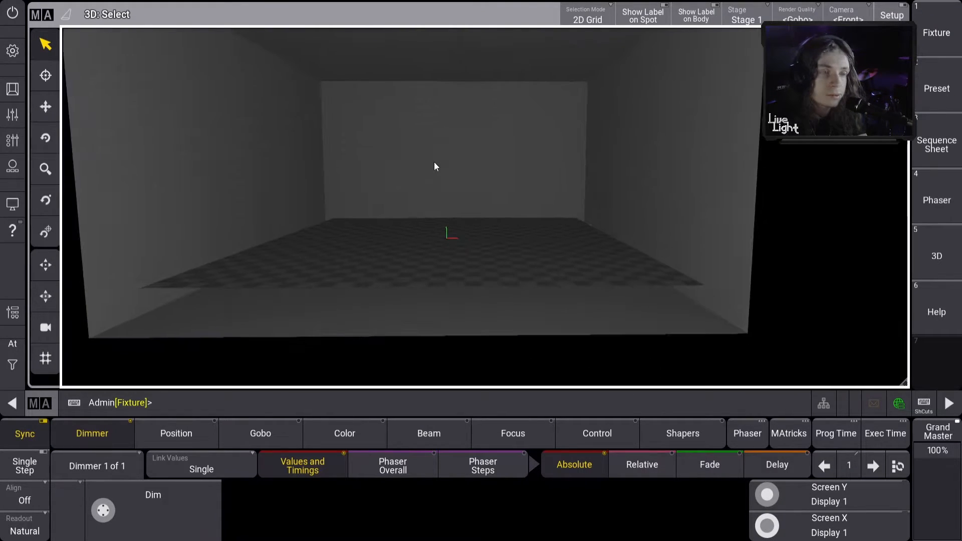
pyautogui.scroll(2, 434, 163)
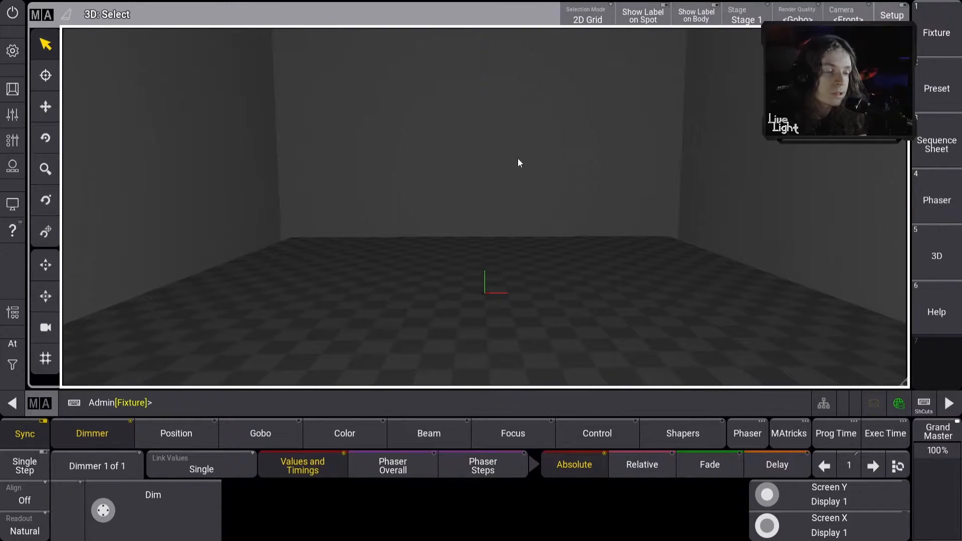
pyautogui.moveTo(519, 159)
pyautogui.mouseDown()
pyautogui.moveTo(416, 188)
pyautogui.moveTo(593, 189)
pyautogui.moveTo(558, 228)
pyautogui.moveTo(601, 179)
pyautogui.moveTo(522, 217)
pyautogui.moveTo(505, 215)
pyautogui.moveTo(543, 272)
pyautogui.moveTo(534, 149)
pyautogui.mouseUp()
pyautogui.scroll(6, 500, 203)
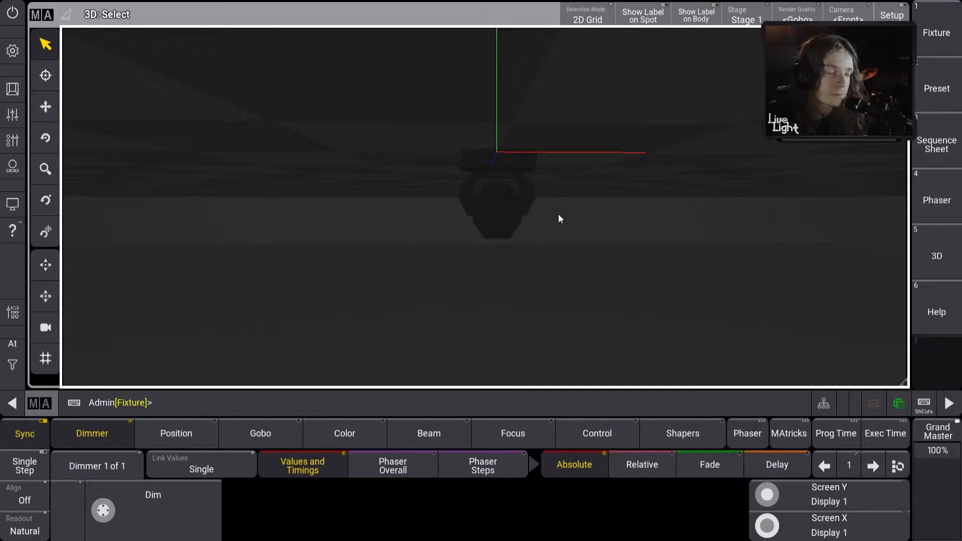
pyautogui.scroll(-10, 559, 216)
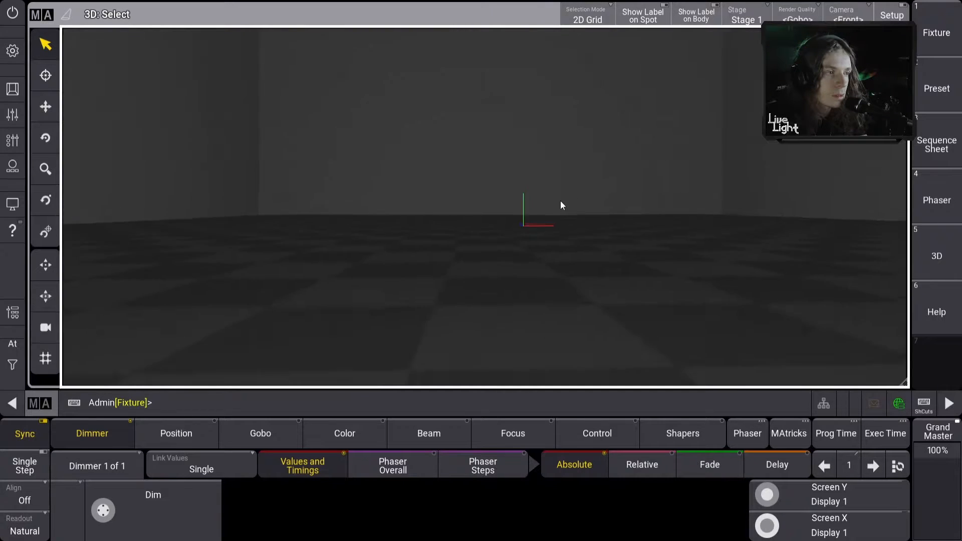
pyautogui.click(256, 410)
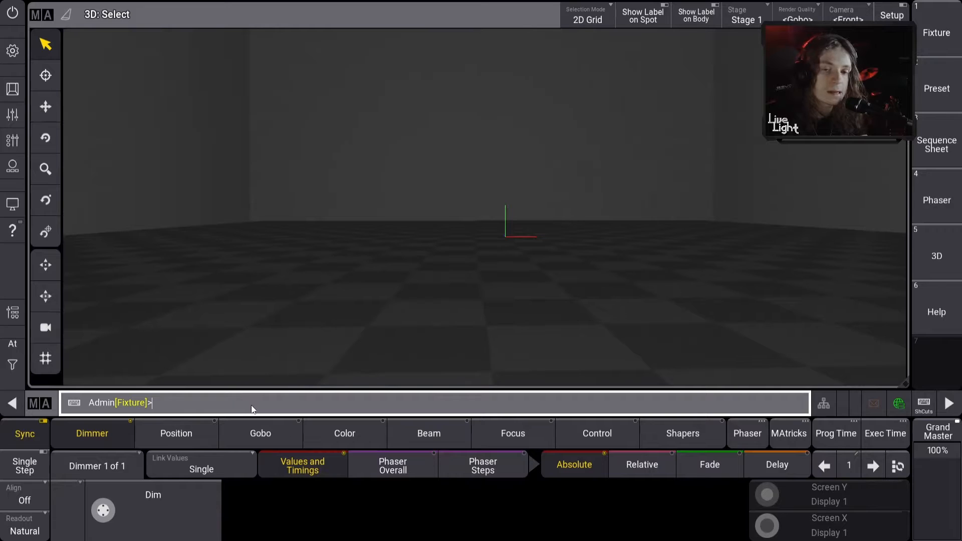
pyautogui.write('1')
pyautogui.press('Return')
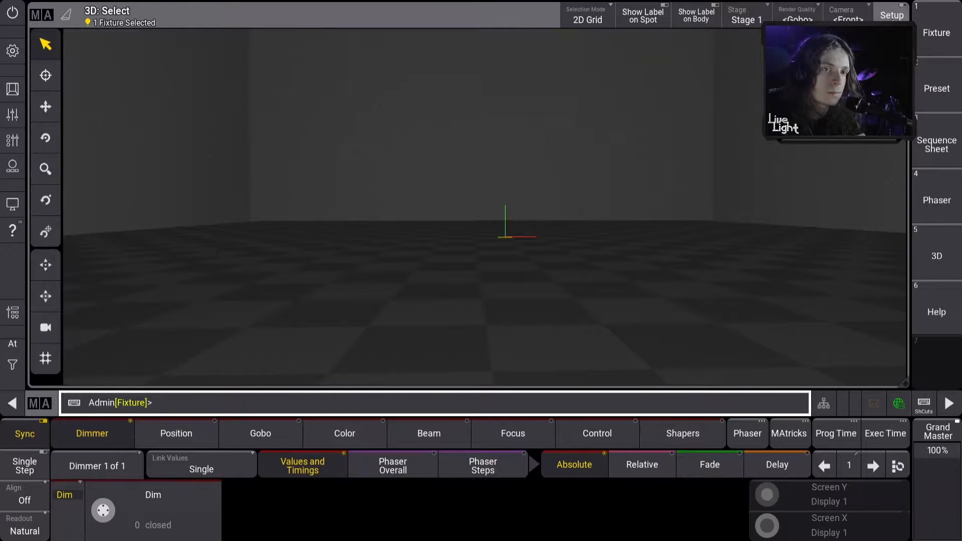
pyautogui.click(901, 16)
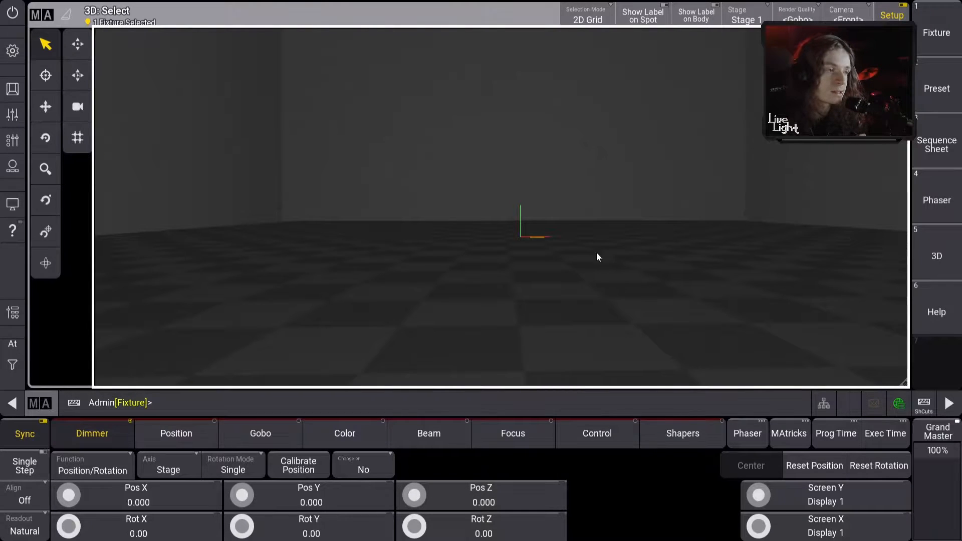
# Raise fixture 1 above the stage floor and set its Pos Z to 6.
pyautogui.scroll(3, 566, 233)
pyautogui.moveTo(566, 233); pyautogui.dragTo(550, 300)
pyautogui.scroll(4, 533, 230)
pyautogui.moveTo(533, 230); pyautogui.dragTo(430, 149)
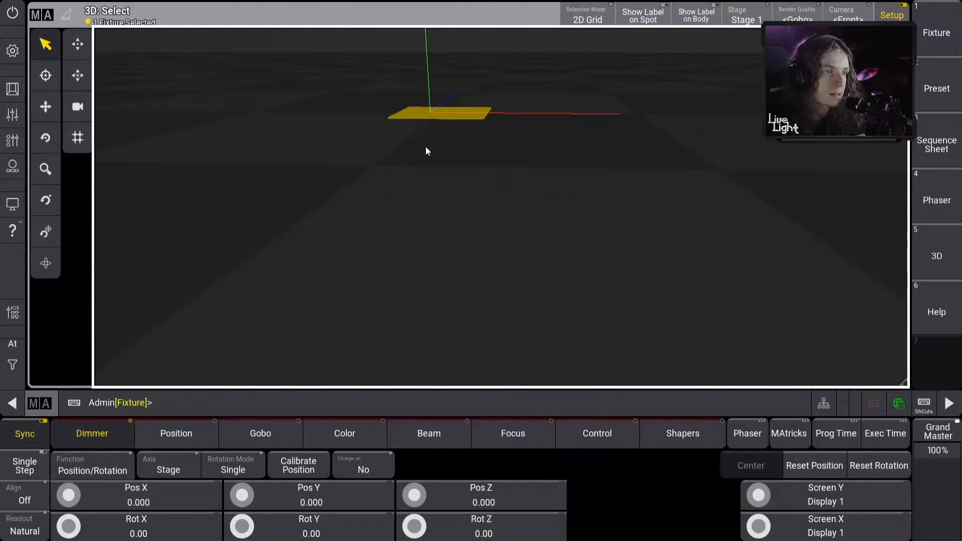
pyautogui.scroll(-6, 541, 275)
pyautogui.moveTo(541, 274); pyautogui.dragTo(545, 250)
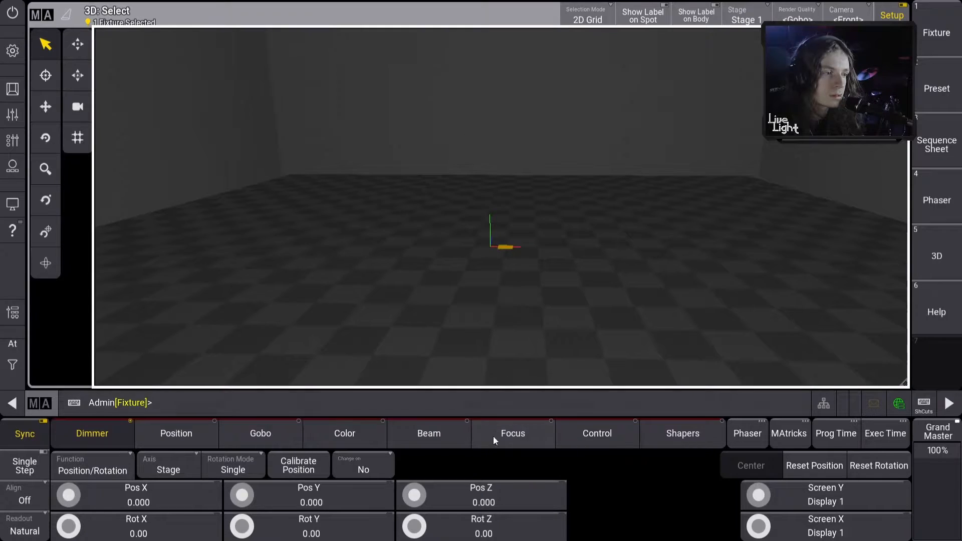
pyautogui.moveTo(415, 495); pyautogui.dragTo(435, 449)
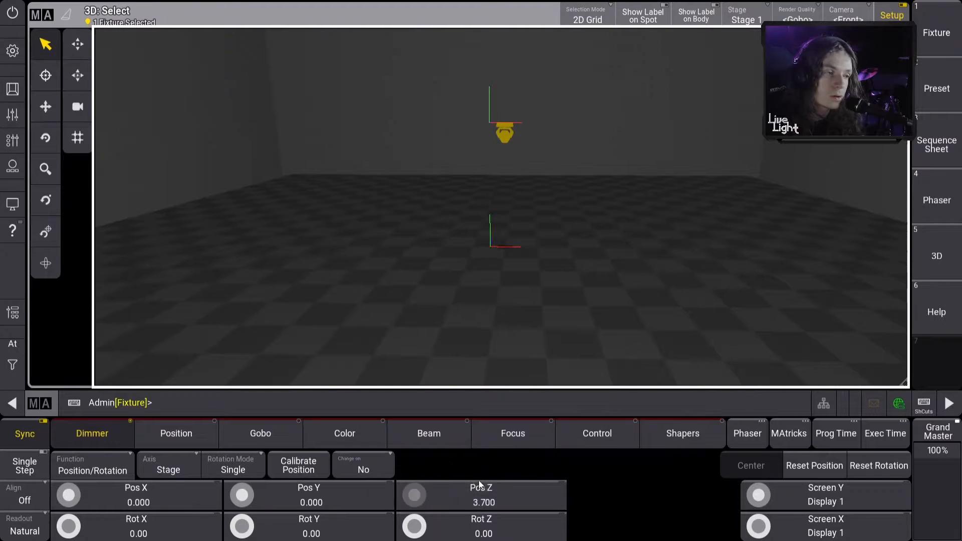
pyautogui.click(485, 503)
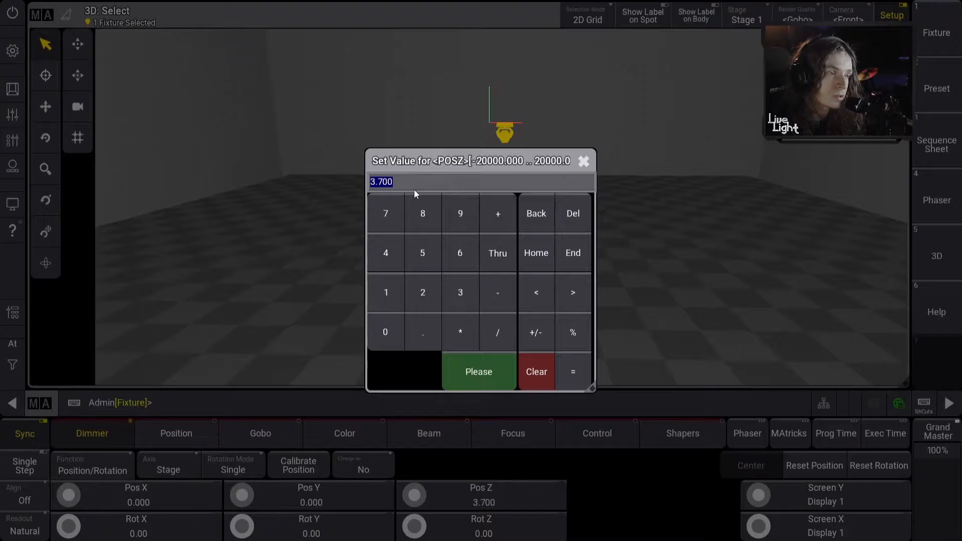
pyautogui.click(462, 256)
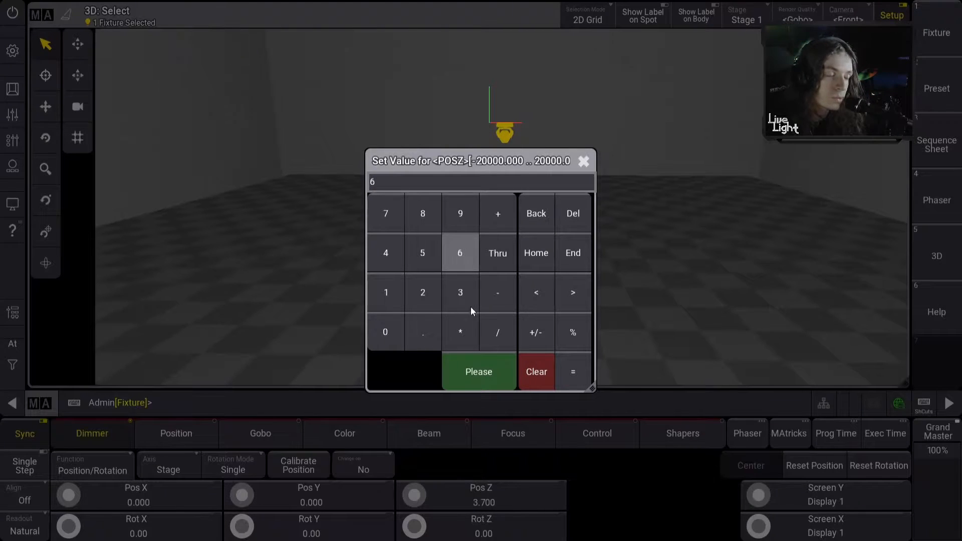
pyautogui.click(471, 366)
# Examine the raised fixture up close and compare it with the remaining fixtures at the stage origin below the floor.
pyautogui.moveTo(506, 260); pyautogui.dragTo(516, 228)
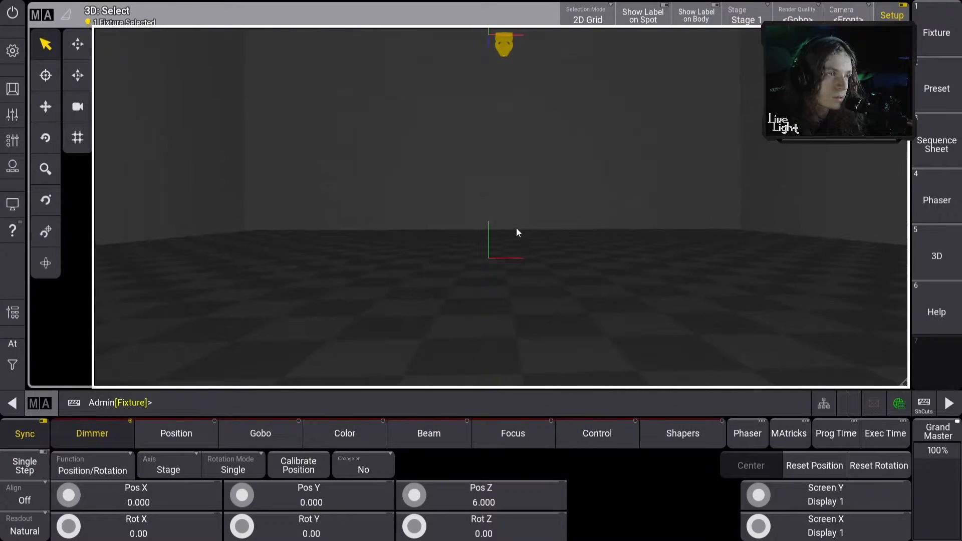
pyautogui.moveTo(501, 132); pyautogui.dragTo(482, 146)
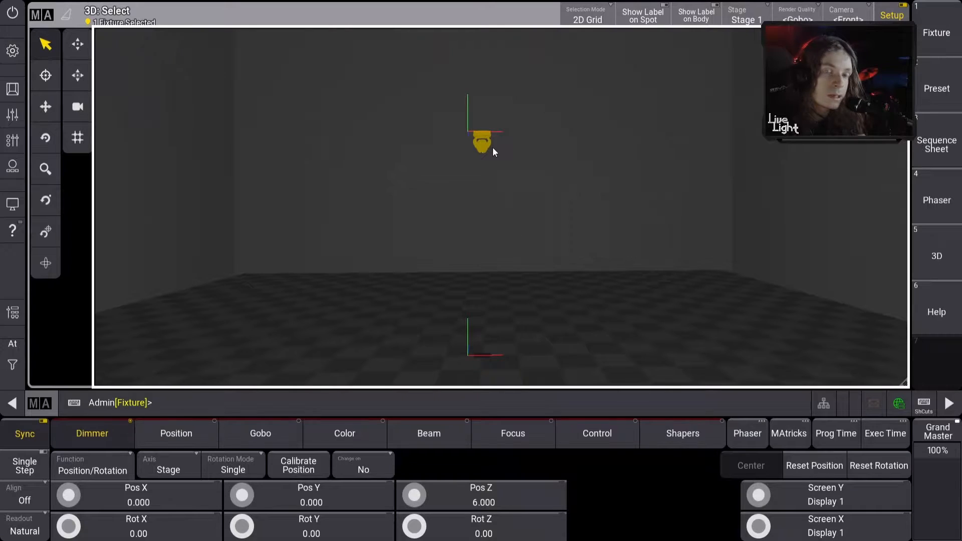
pyautogui.scroll(5, 492, 147)
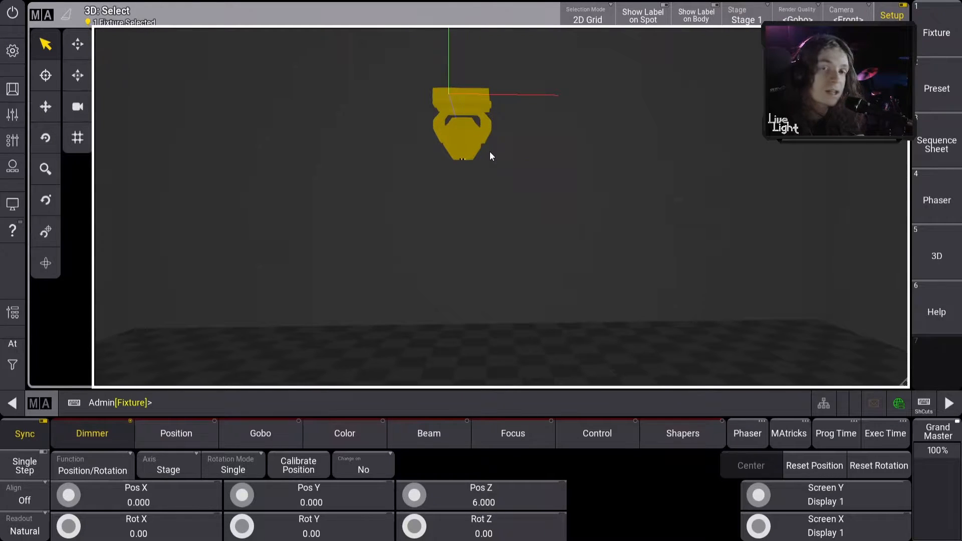
pyautogui.scroll(3, 471, 168)
pyautogui.scroll(-7, 471, 168)
pyautogui.moveTo(485, 337); pyautogui.dragTo(469, 225)
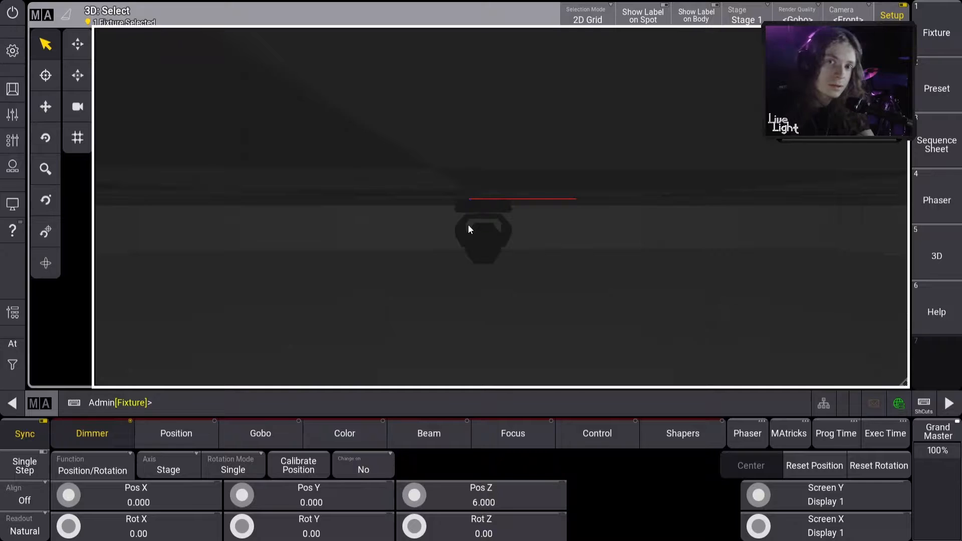
pyautogui.scroll(-5, 525, 263)
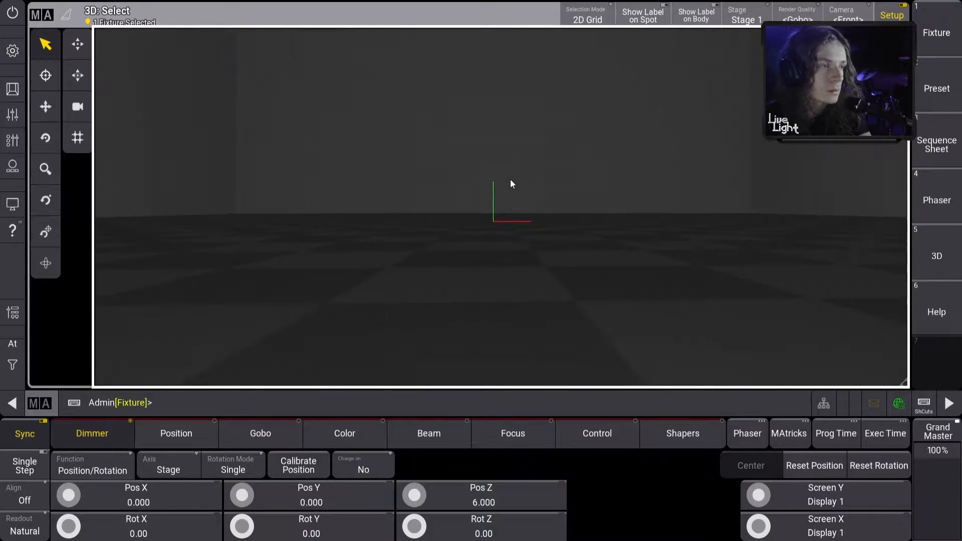
pyautogui.scroll(-3, 501, 215)
# Select all fixtures with the command "1 thru 24" and frame them in the 3D view.
pyautogui.click(233, 407)
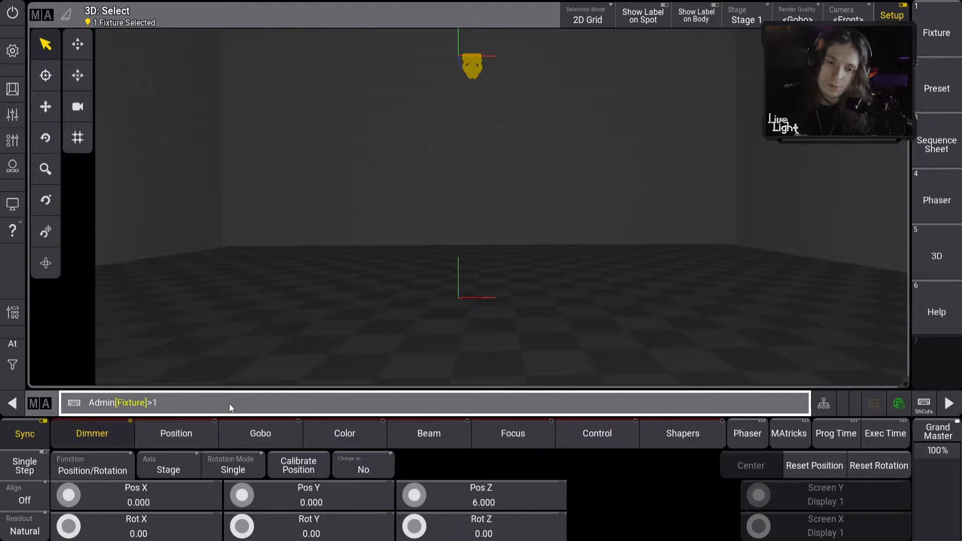
pyautogui.write('1 ')
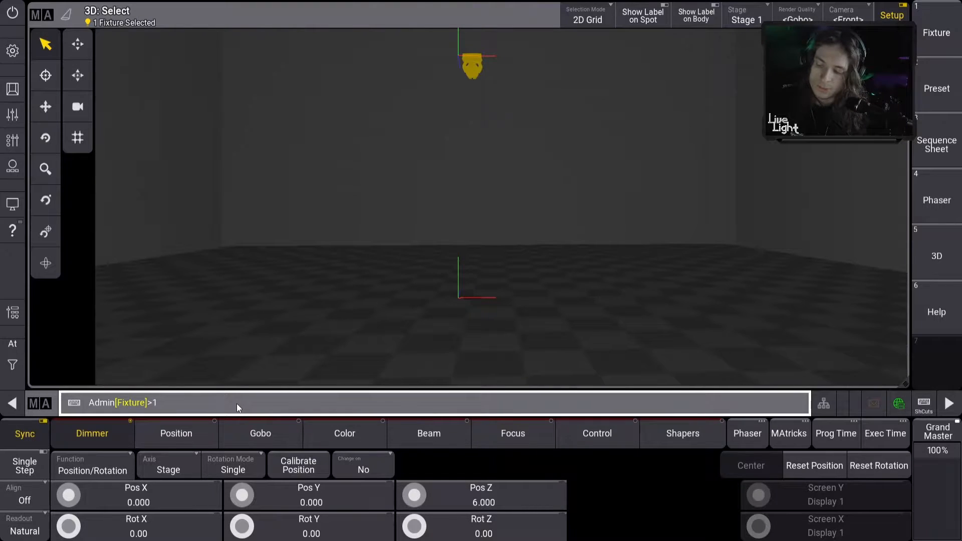
pyautogui.write('thru')
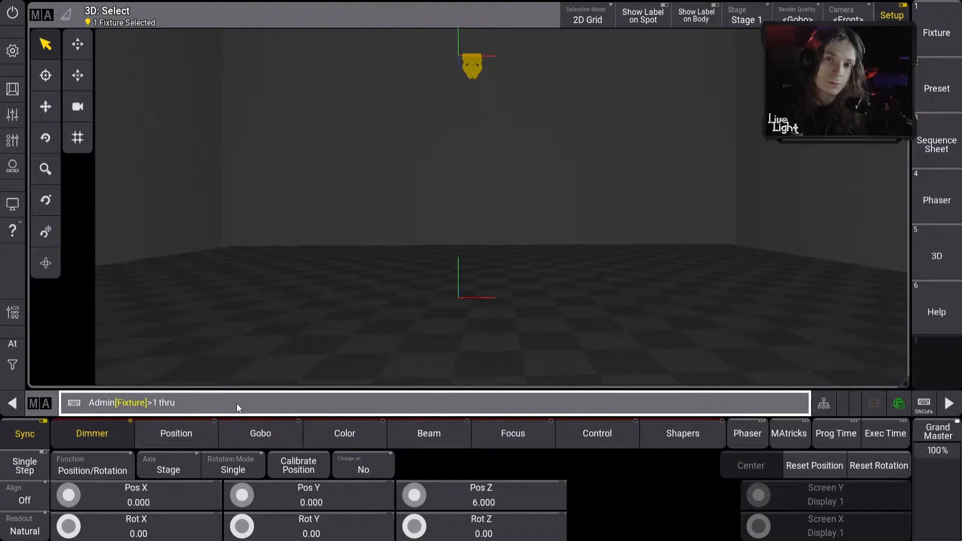
pyautogui.write(' 24')
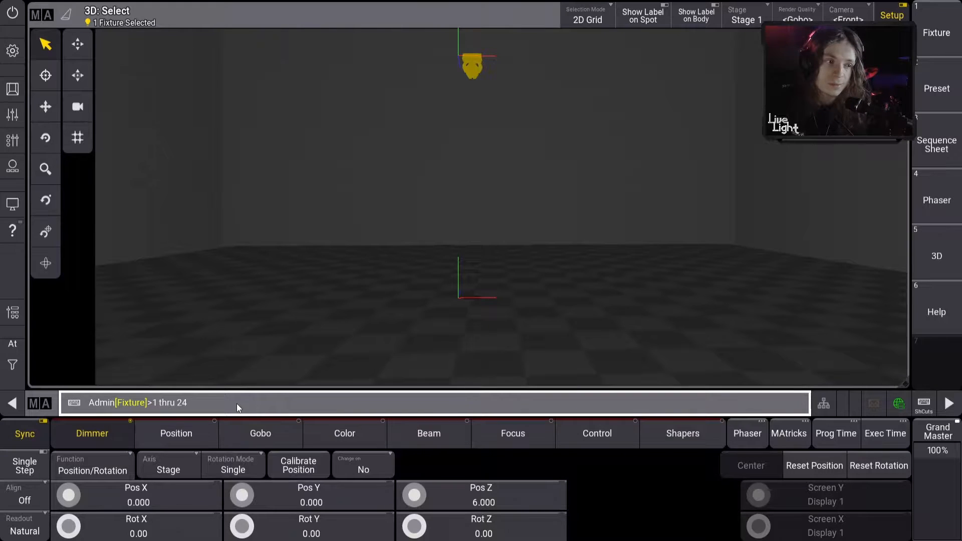
pyautogui.press('Return')
pyautogui.click(456, 157)
pyautogui.moveTo(447, 112); pyautogui.dragTo(465, 171)
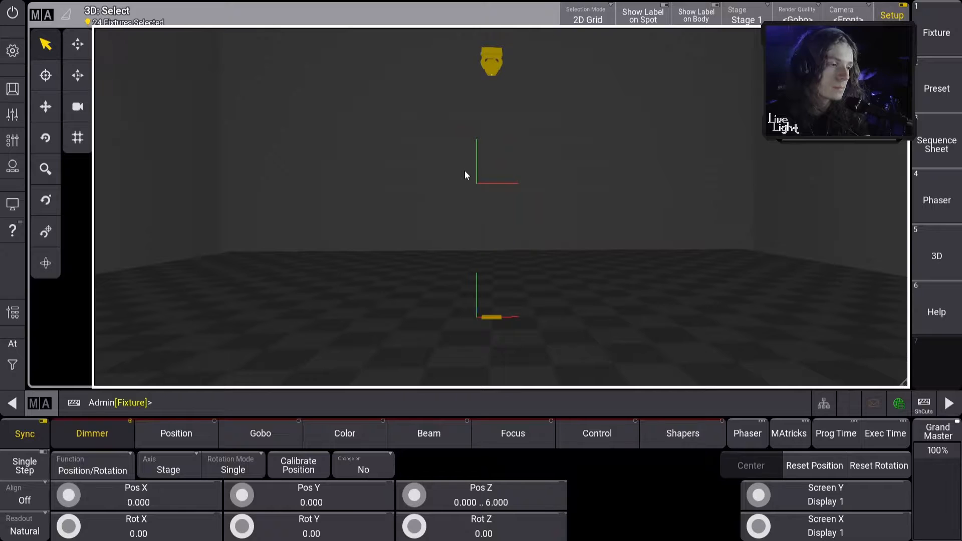
# Set Pos Z to 6 for all 24 selected fixtures and check them in the 3D view.
pyautogui.click(485, 495)
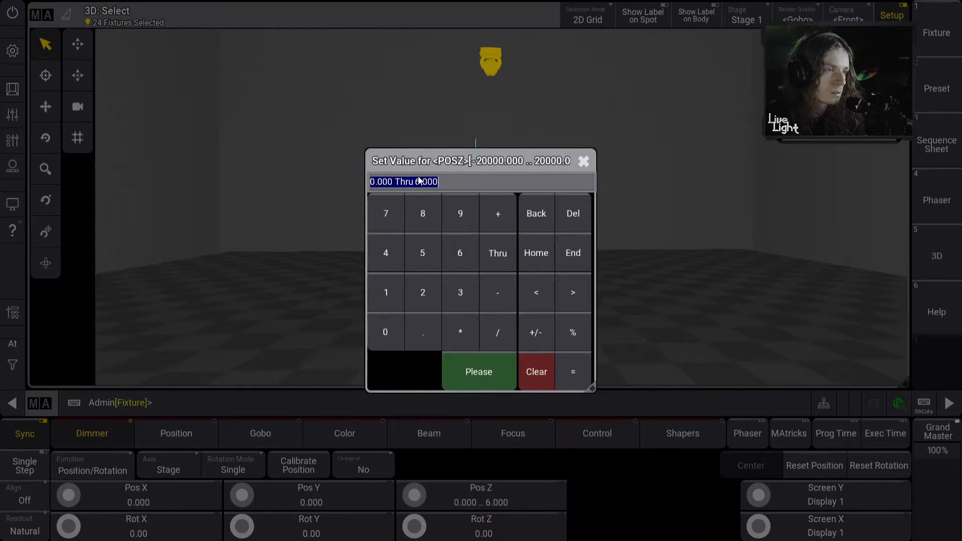
pyautogui.click(447, 251)
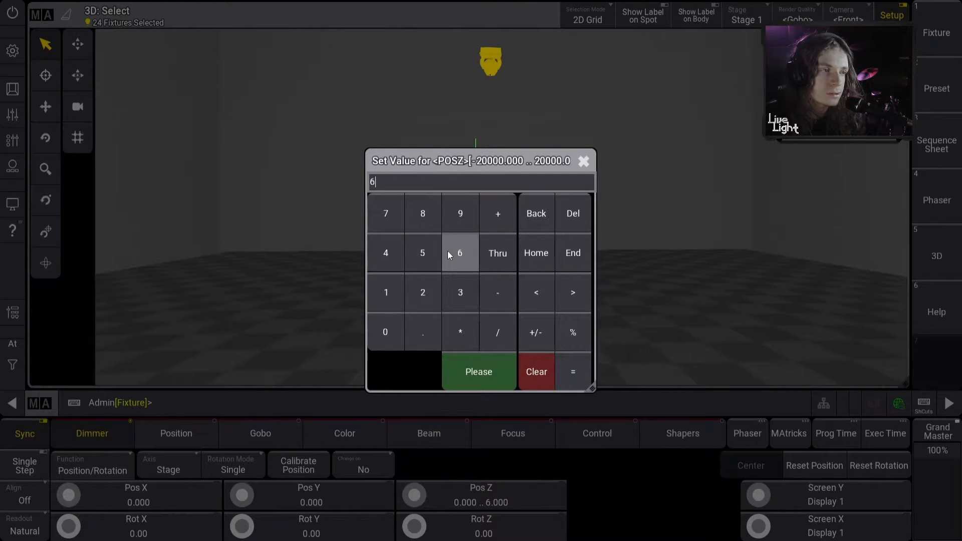
pyautogui.click(481, 372)
pyautogui.scroll(-3, 485, 205)
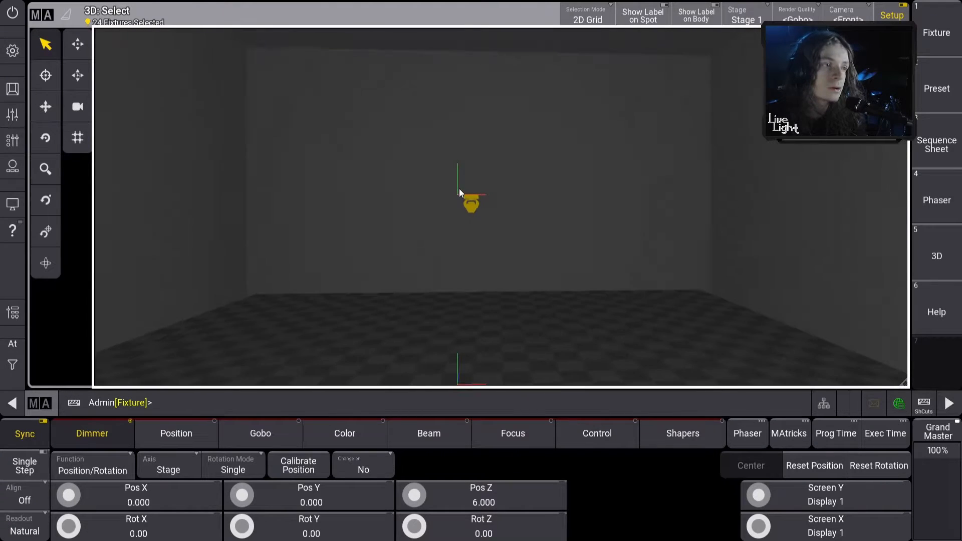
pyautogui.scroll(10, 466, 203)
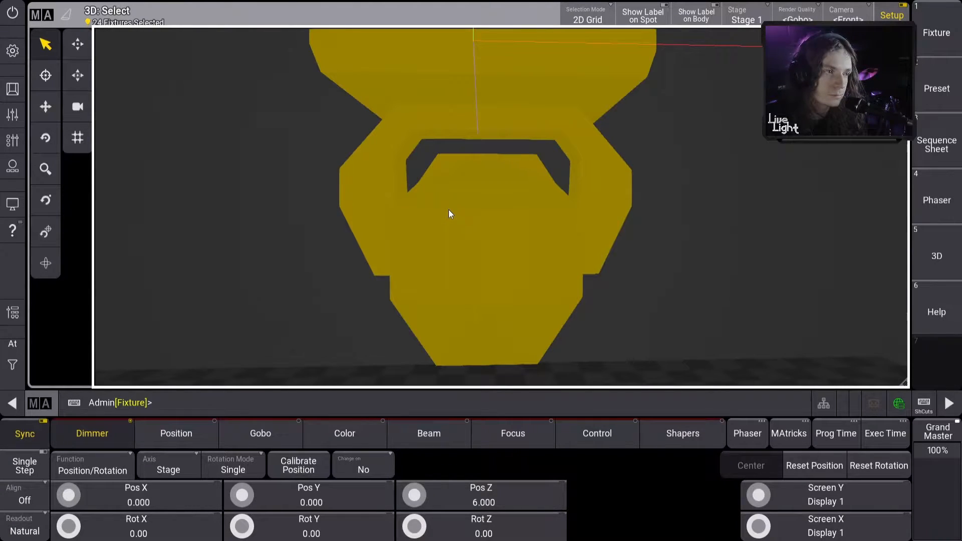
pyautogui.scroll(-10, 450, 210)
pyautogui.moveTo(441, 249); pyautogui.dragTo(432, 199)
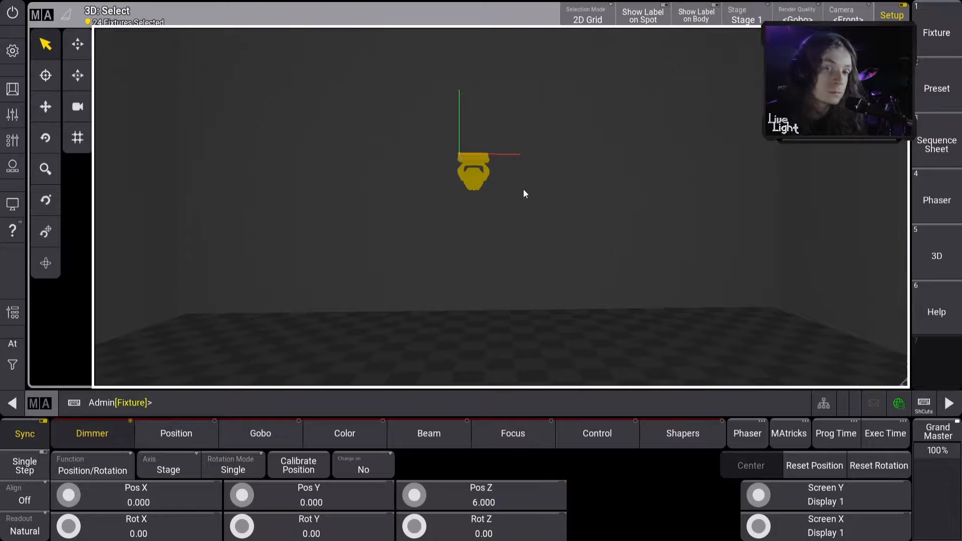
pyautogui.scroll(-5, 504, 228)
pyautogui.scroll(2, 503, 231)
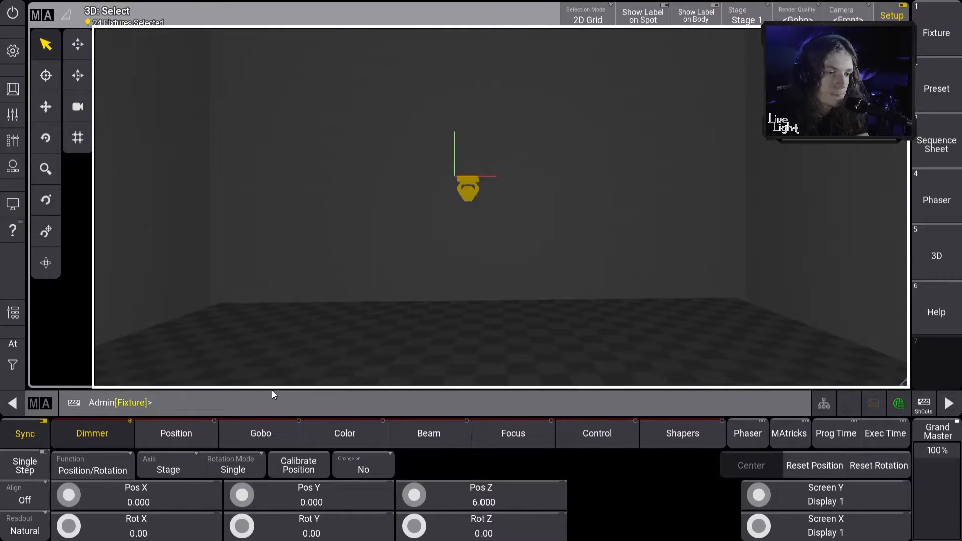
# Set the align mode to / and spread the 24 fixtures along the X axis from -3 to 3.
pyautogui.click(33, 492)
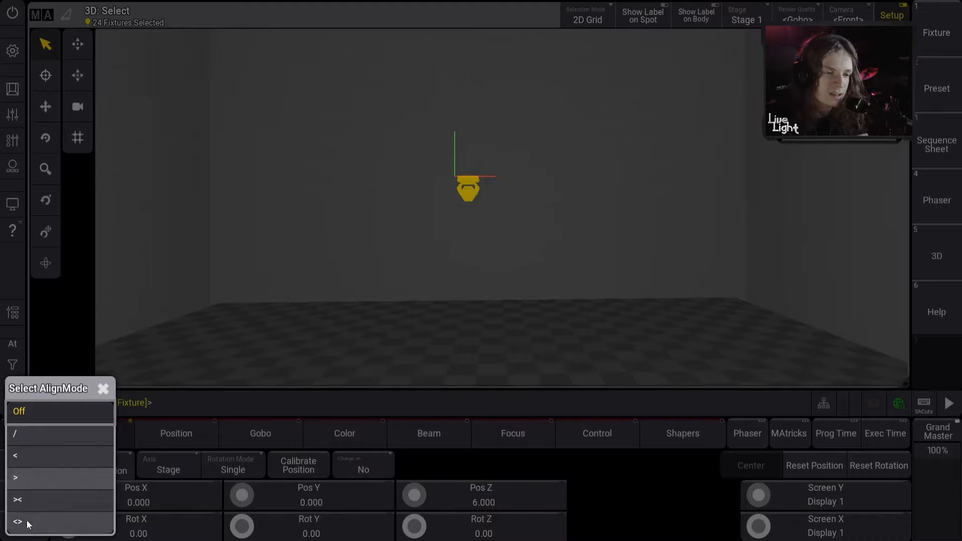
pyautogui.click(51, 434)
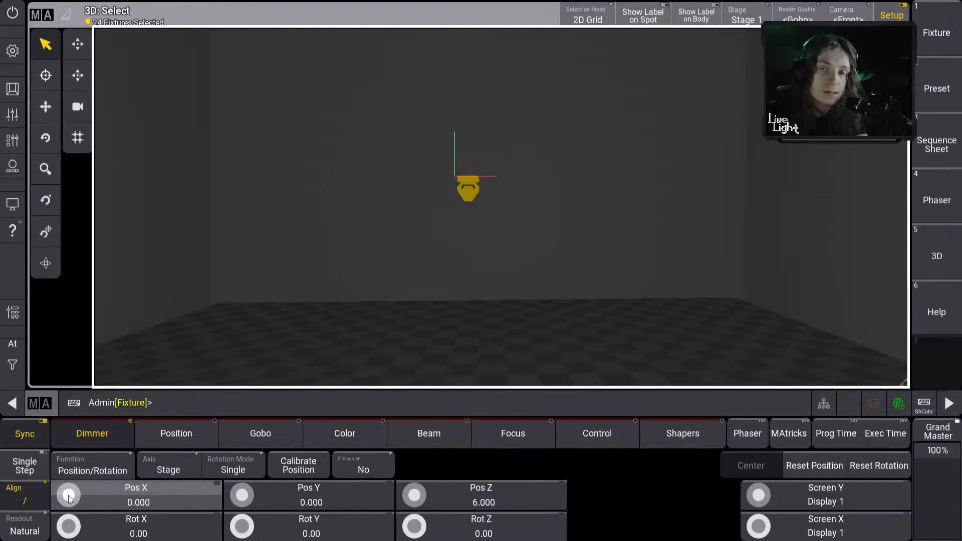
pyautogui.scroll(1, 68, 496)
pyautogui.scroll(3, 68, 495)
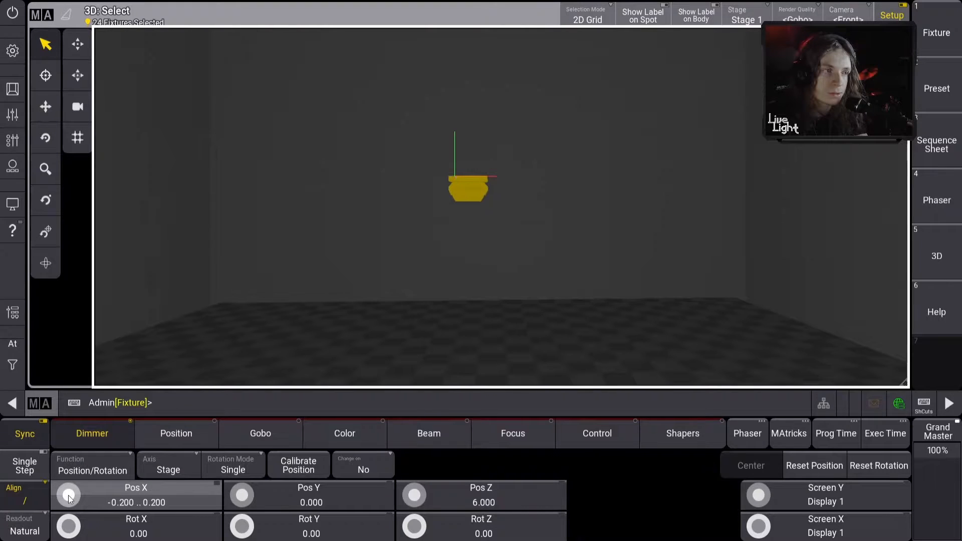
pyautogui.scroll(13, 68, 495)
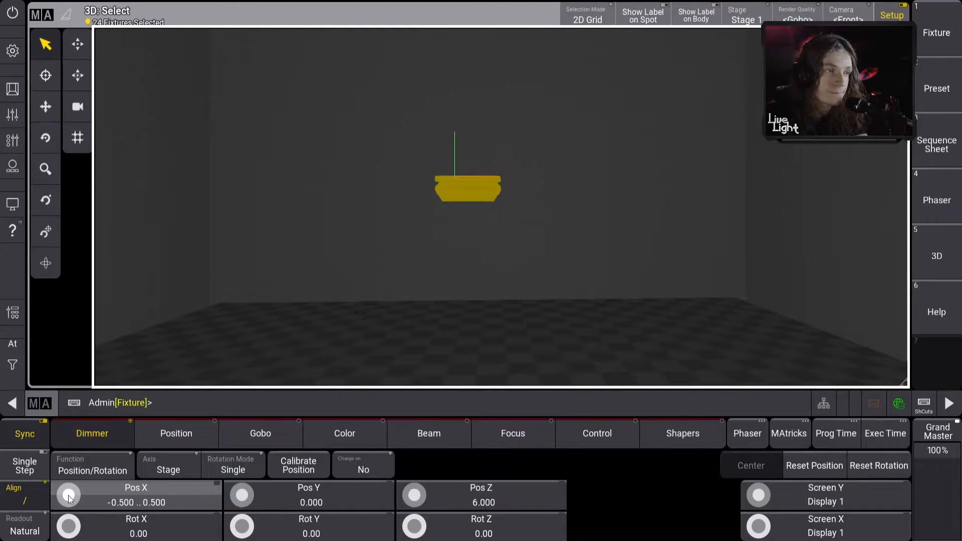
pyautogui.scroll(3, 68, 495)
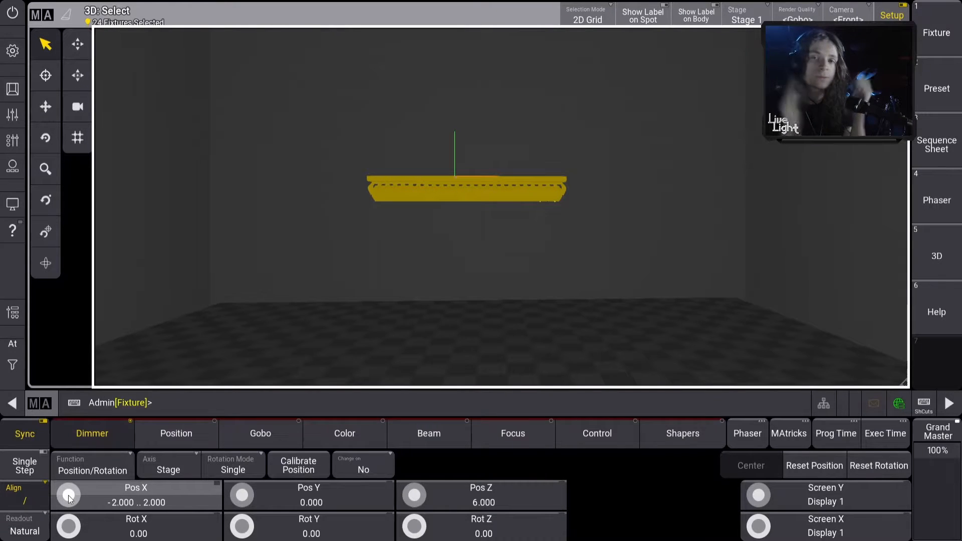
pyautogui.scroll(11, 69, 495)
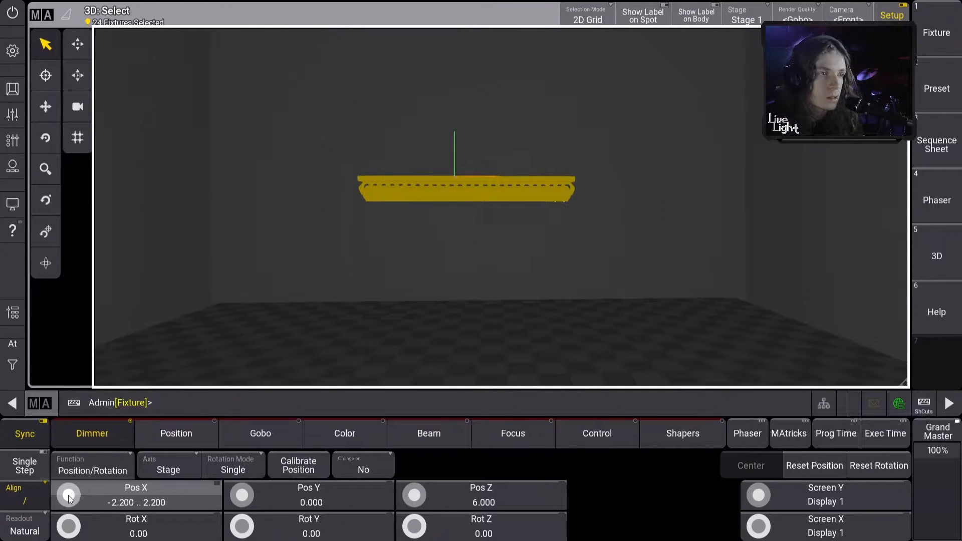
pyautogui.scroll(-1, 68, 495)
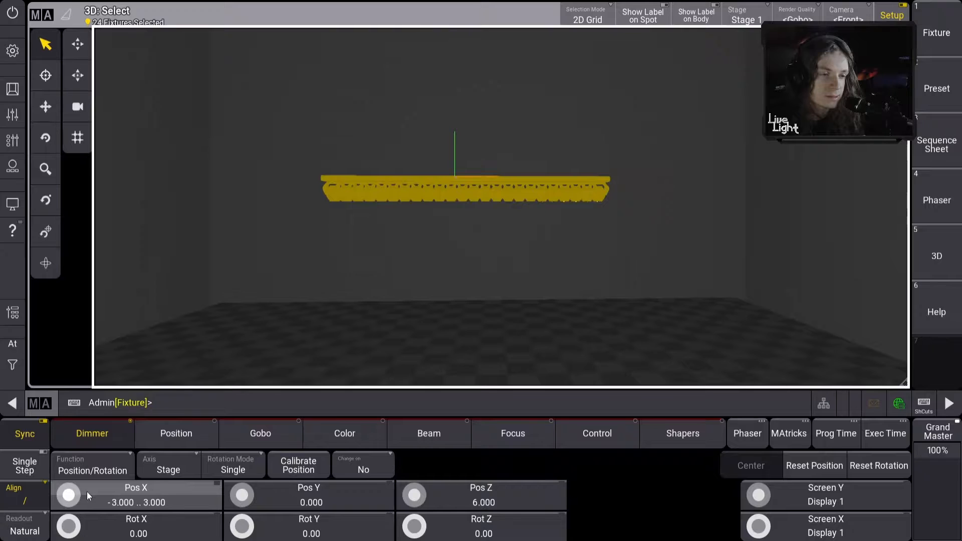
# Widen the X-axis spread of the 24 hanging fixtures to -8.5 through 8.5 and view the whole row.
pyautogui.scroll(5, 69, 498)
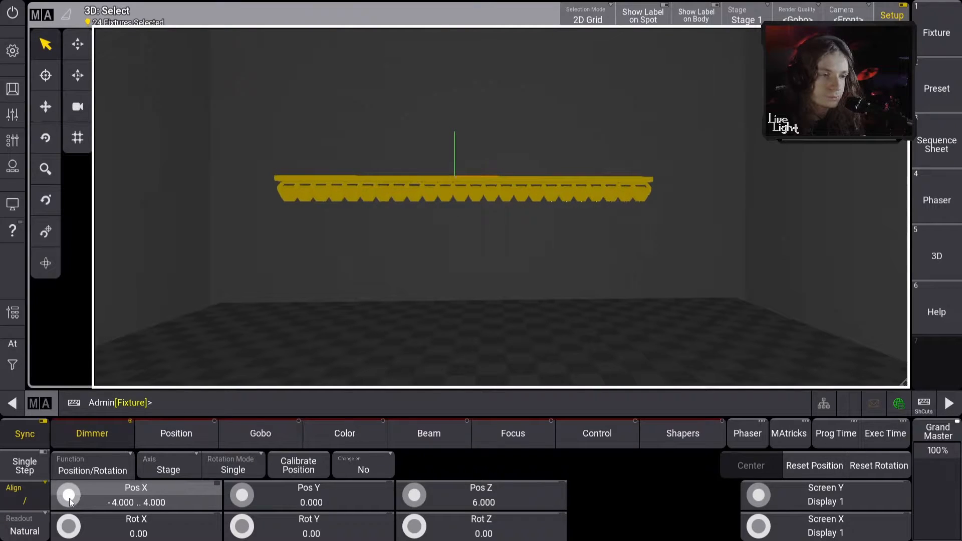
pyautogui.scroll(5, 73, 494)
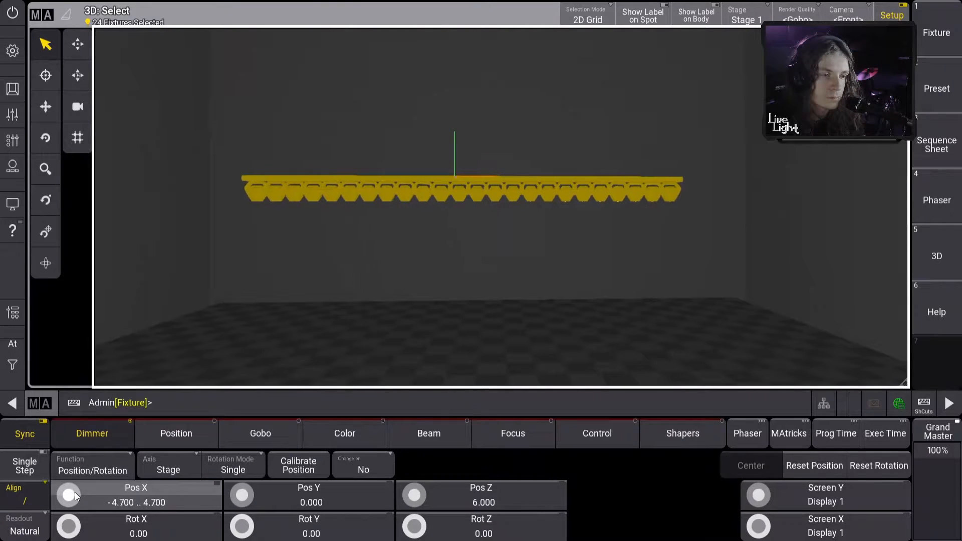
pyautogui.scroll(10, 64, 497)
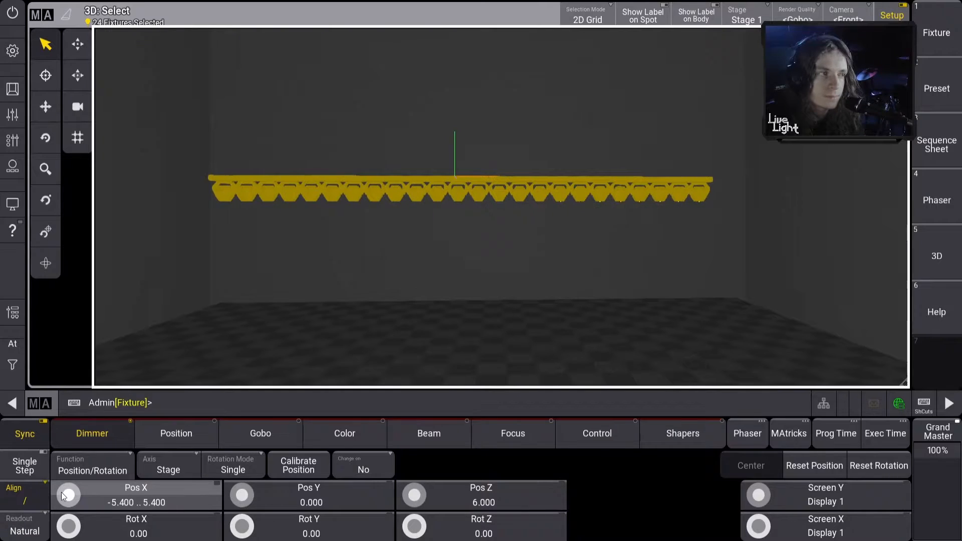
pyautogui.scroll(7, 66, 496)
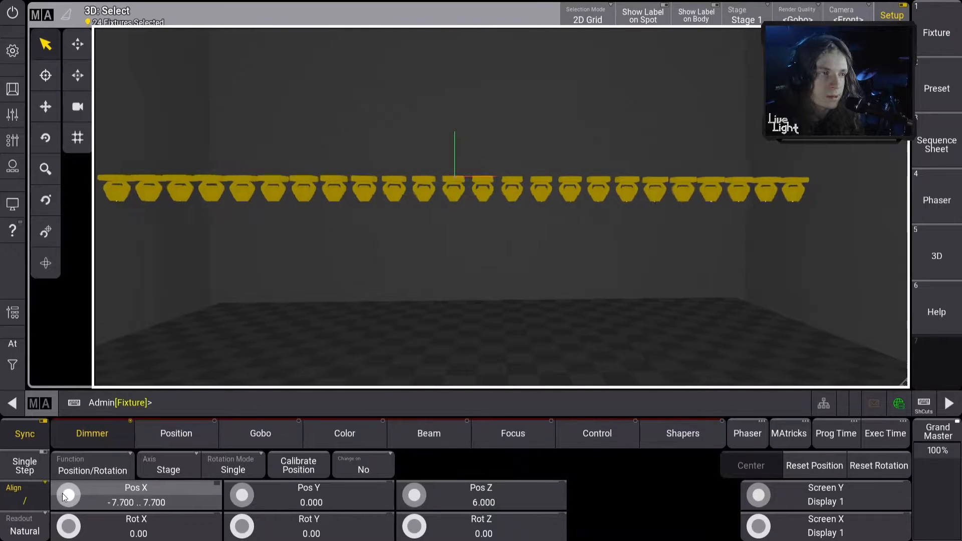
pyautogui.scroll(1, 71, 499)
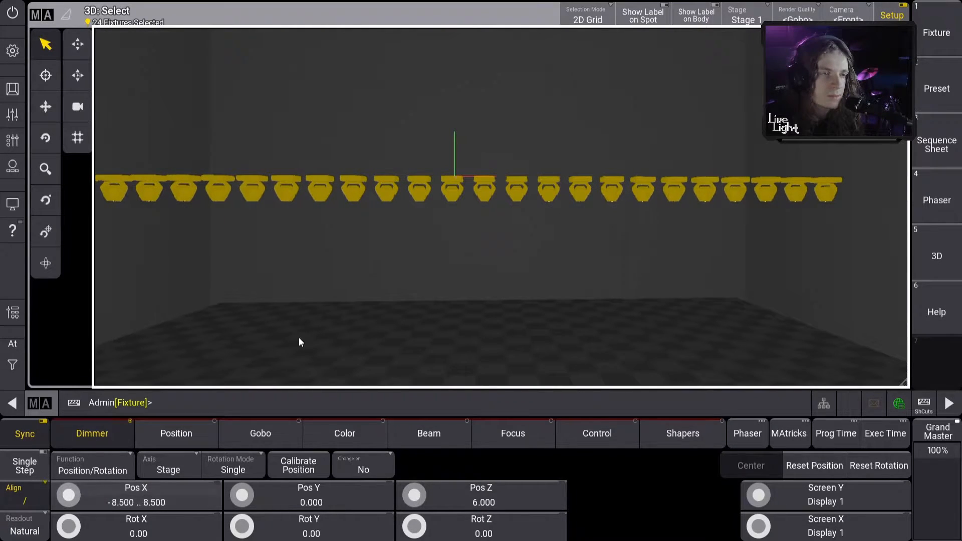
pyautogui.moveTo(258, 246); pyautogui.dragTo(372, 256)
pyautogui.scroll(-5, 326, 236)
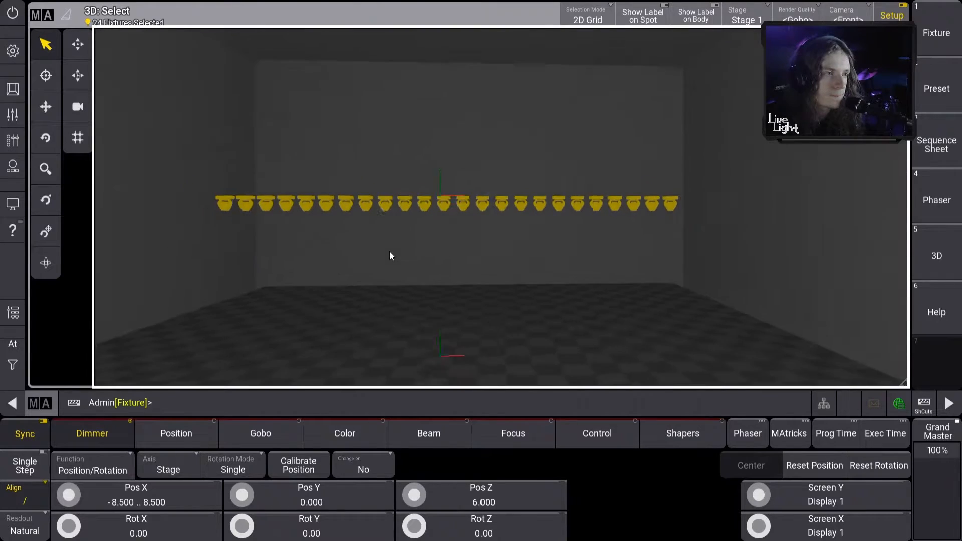
pyautogui.scroll(3, 408, 264)
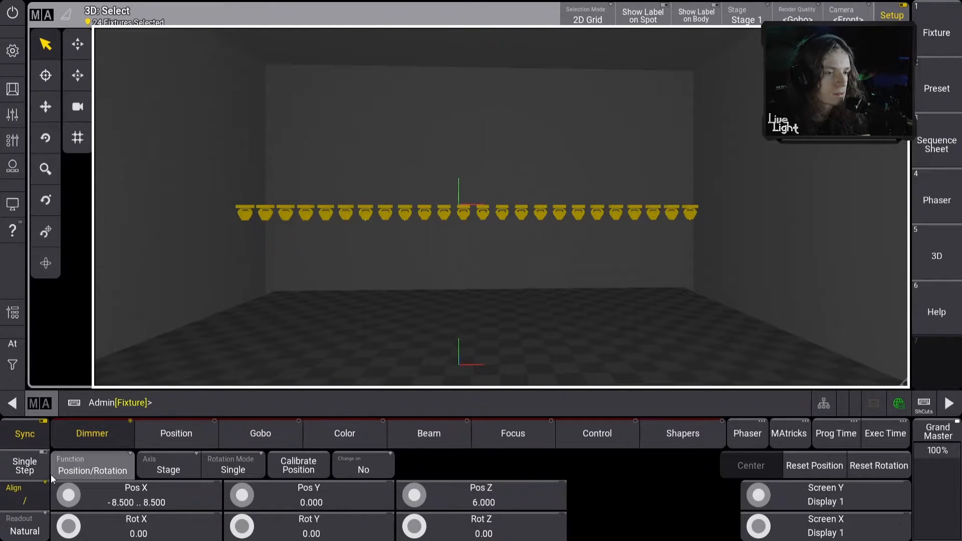
# Clear the fixture selection, box-select the entire hanging row in the 3D view, and clear the selection again.
pyautogui.click(13, 367)
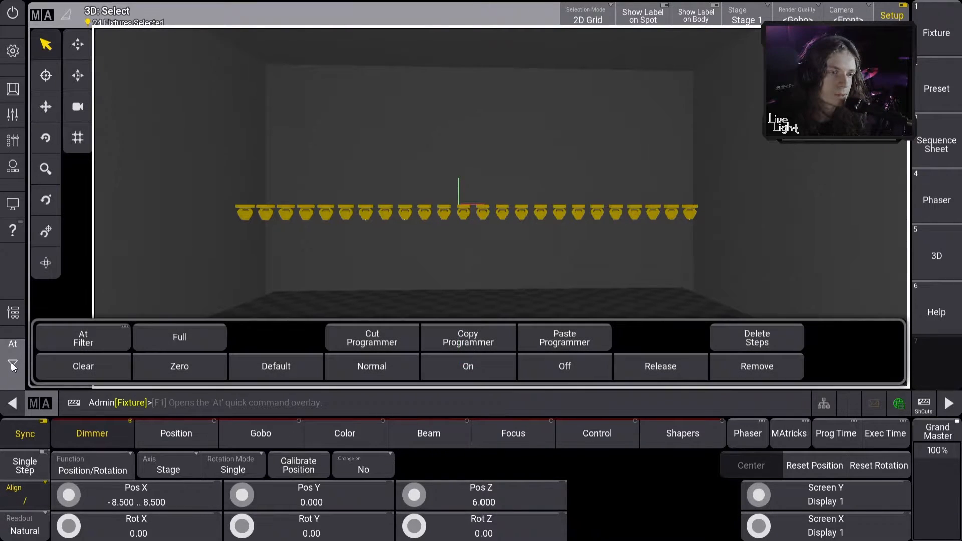
pyautogui.click(83, 369)
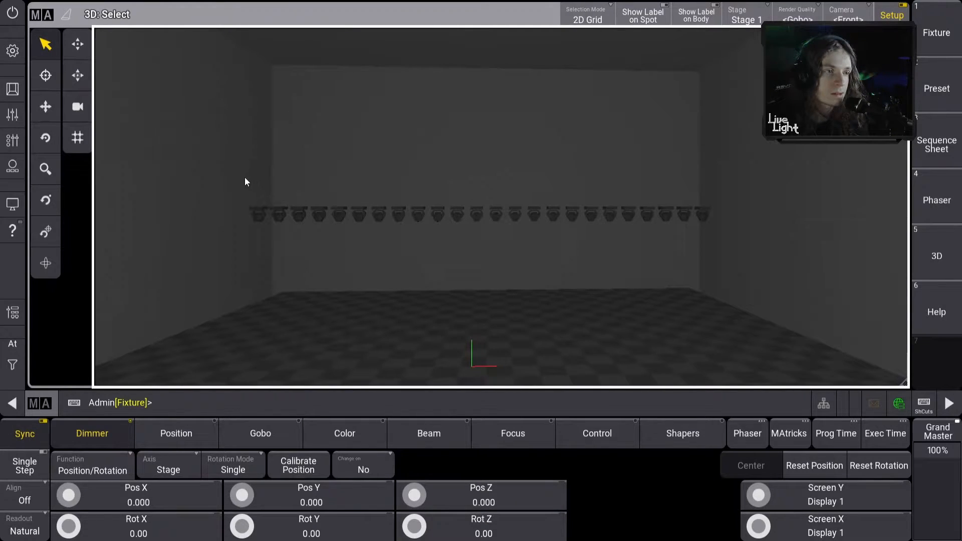
pyautogui.moveTo(221, 172); pyautogui.dragTo(751, 279)
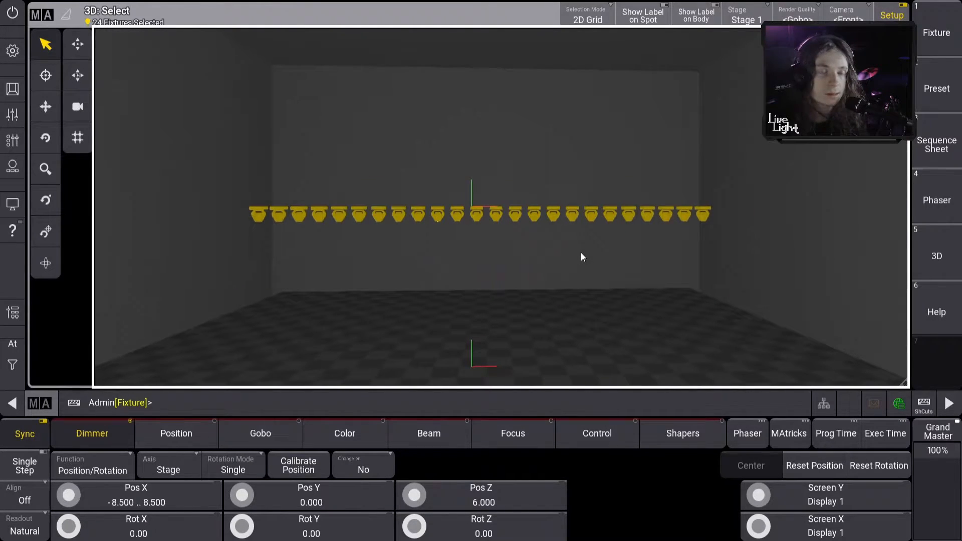
pyautogui.click(20, 350)
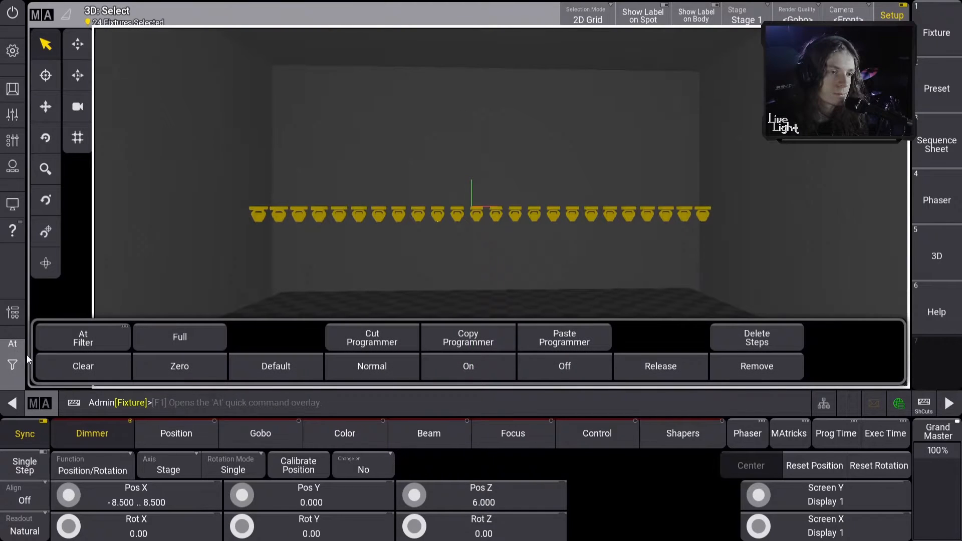
pyautogui.click(83, 366)
pyautogui.click(315, 188)
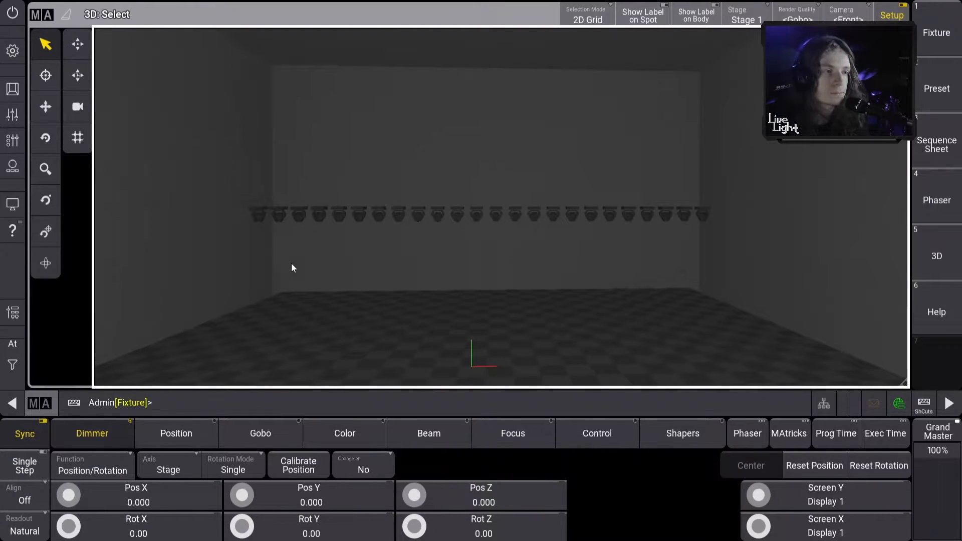
# Set Pos Z to 0 for the four outermost fixtures at each end of the hanging row.
pyautogui.moveTo(337, 271); pyautogui.dragTo(325, 260)
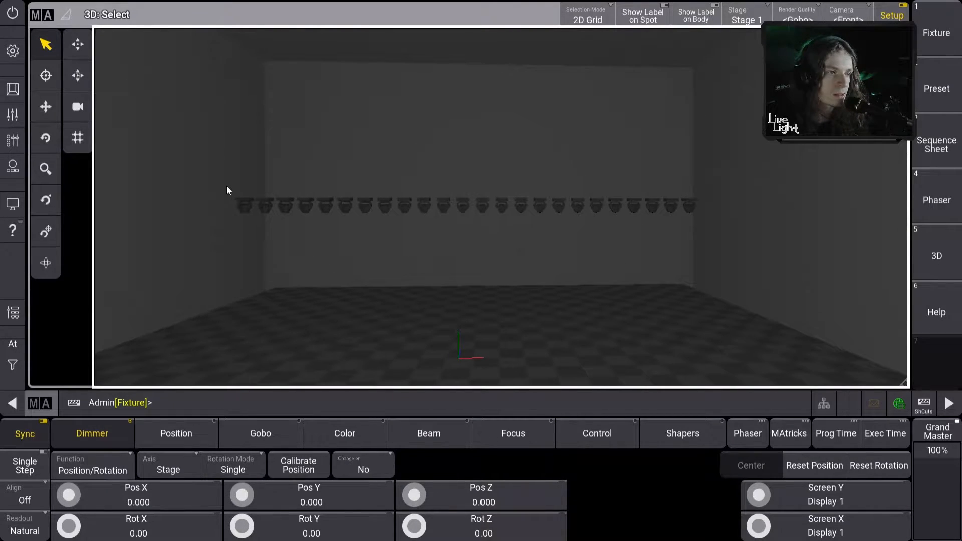
pyautogui.moveTo(227, 187); pyautogui.dragTo(312, 226)
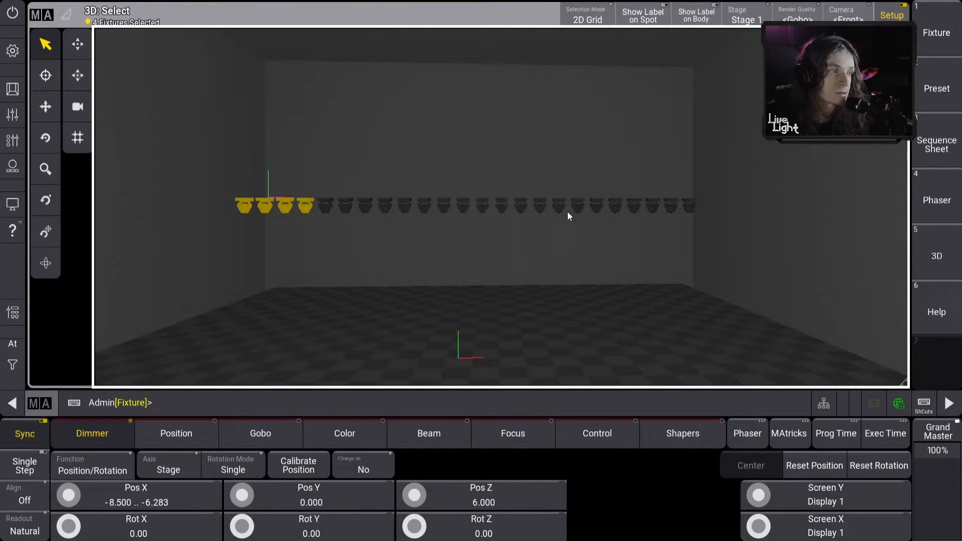
pyautogui.moveTo(628, 185); pyautogui.dragTo(703, 223)
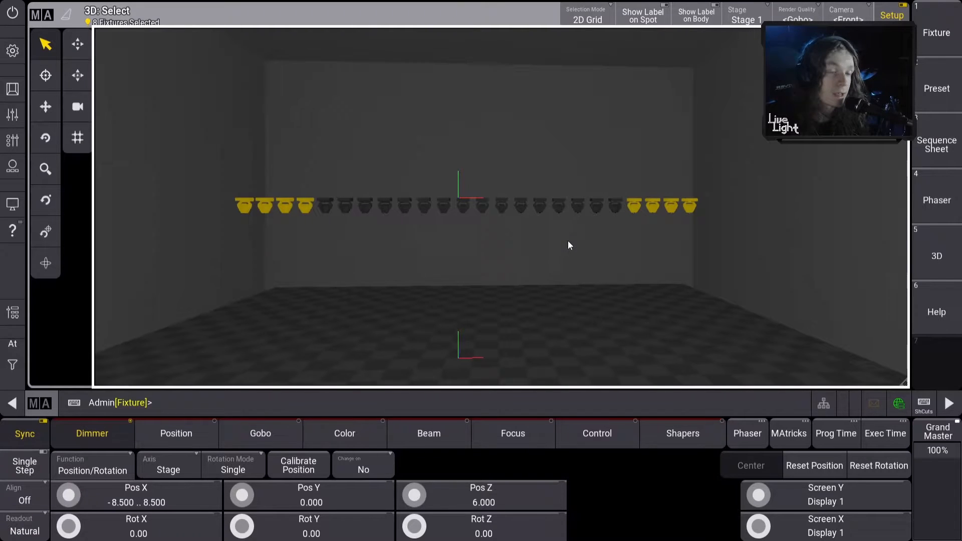
pyautogui.moveTo(569, 241); pyautogui.dragTo(565, 205)
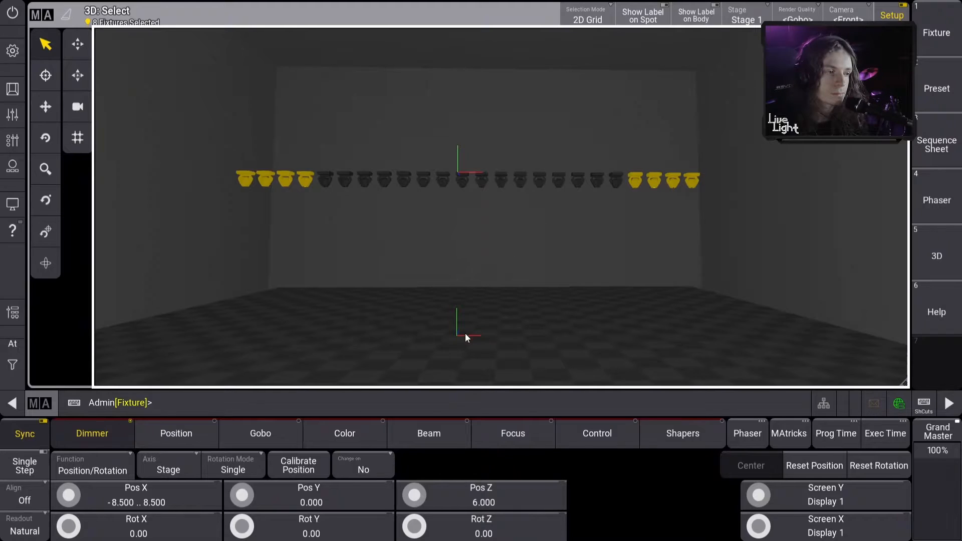
pyautogui.click(487, 505)
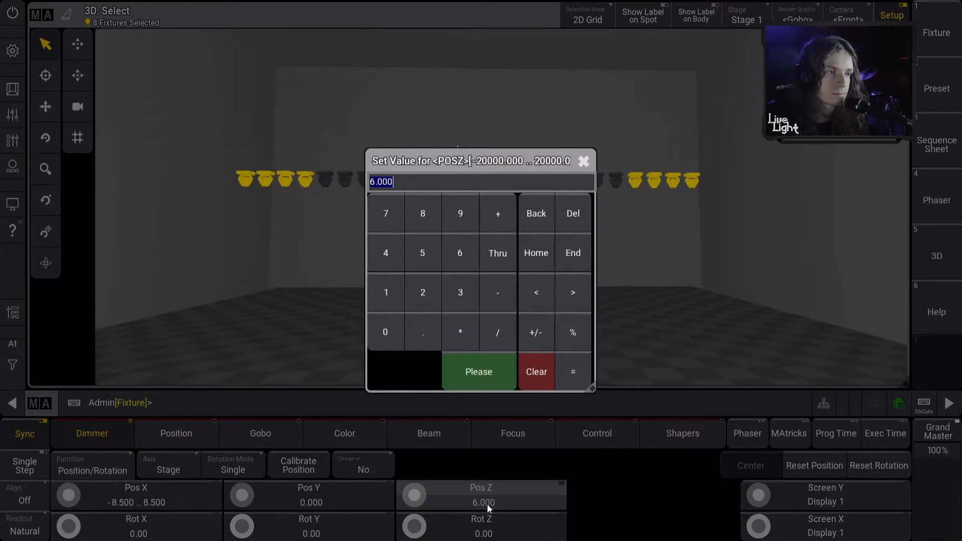
pyautogui.click(390, 336)
pyautogui.click(501, 378)
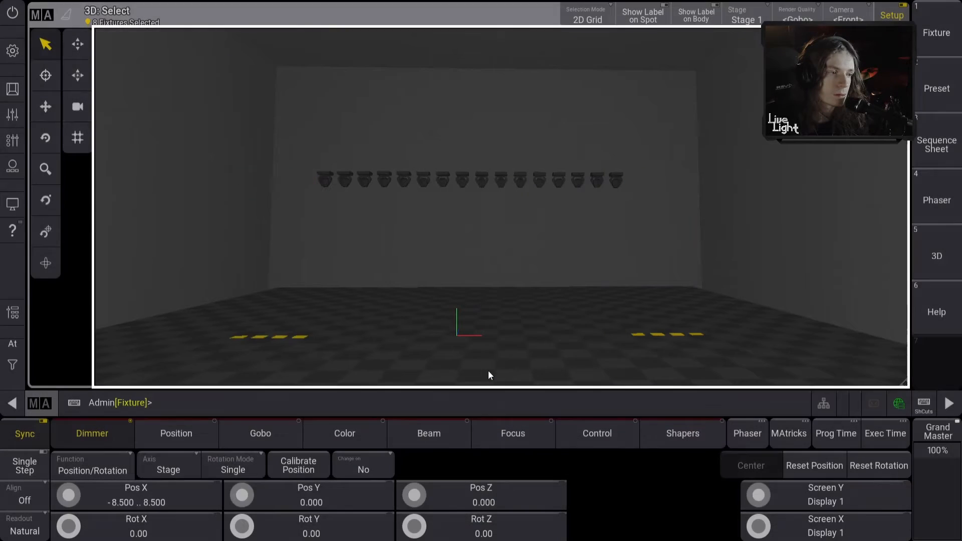
pyautogui.moveTo(671, 333); pyautogui.dragTo(351, 369)
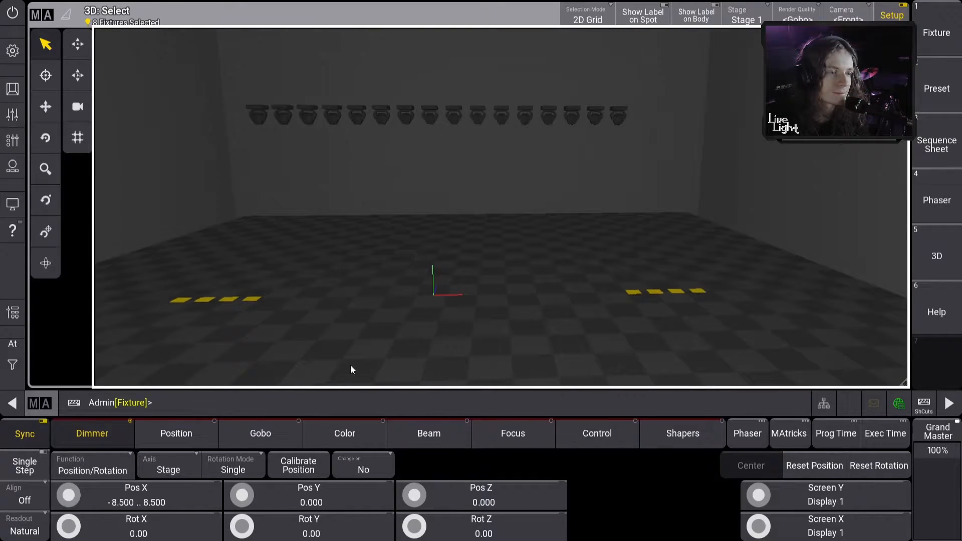
# Set Rot Y to 180 for the eight selected floor fixtures and inspect their orientation in the 3D view.
pyautogui.click(317, 522)
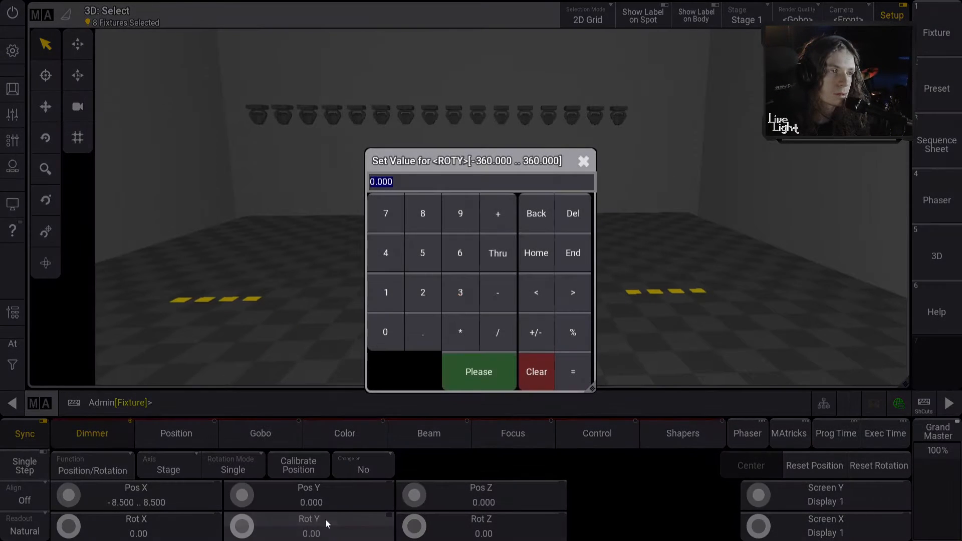
pyautogui.click(393, 300)
pyautogui.click(422, 227)
pyautogui.click(393, 332)
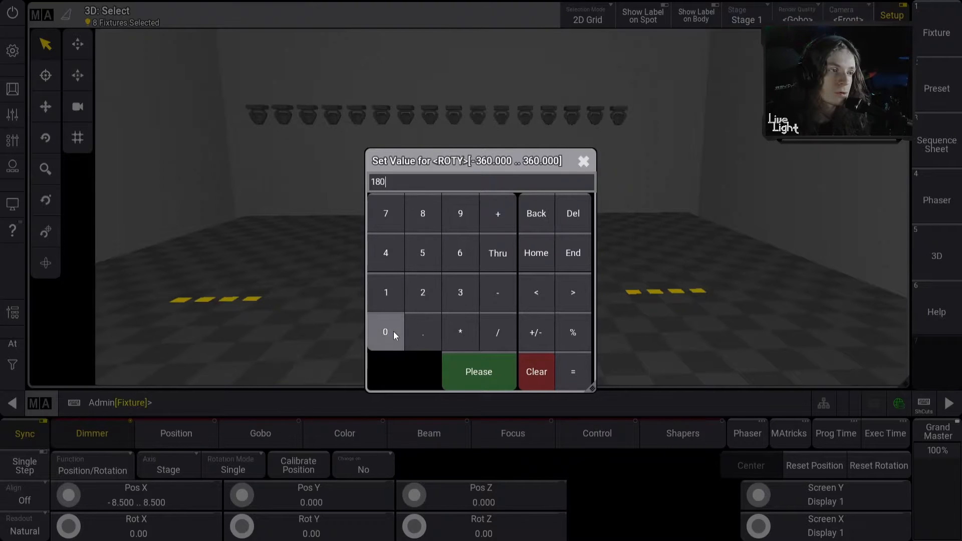
pyautogui.click(479, 372)
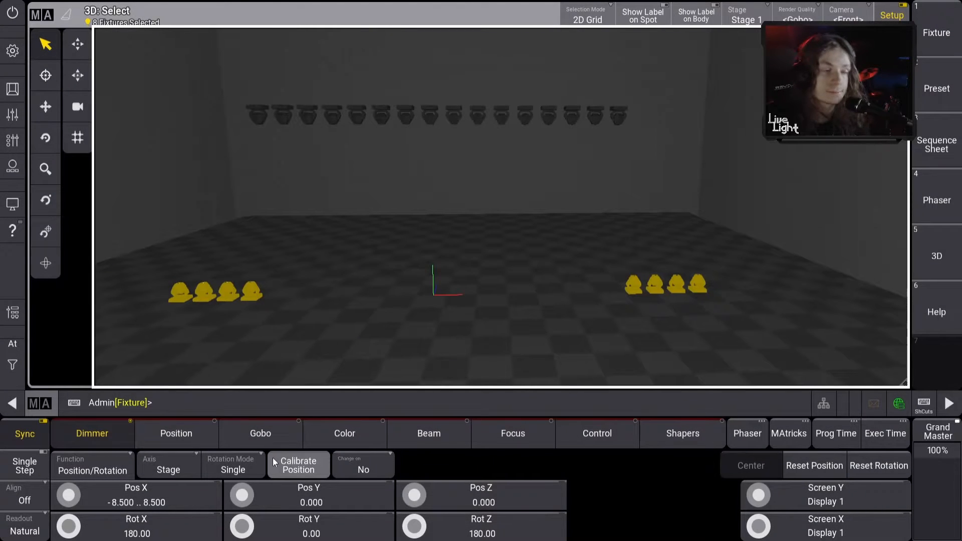
pyautogui.moveTo(282, 330); pyautogui.dragTo(350, 264)
pyautogui.scroll(3, 358, 250)
pyautogui.scroll(-6, 392, 230)
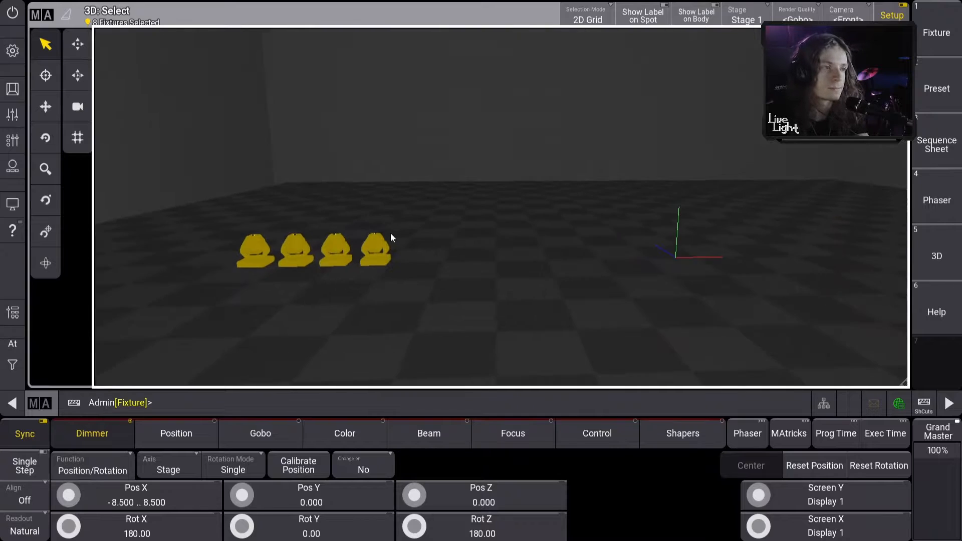
pyautogui.scroll(2, 509, 248)
pyautogui.moveTo(510, 247); pyautogui.dragTo(477, 248)
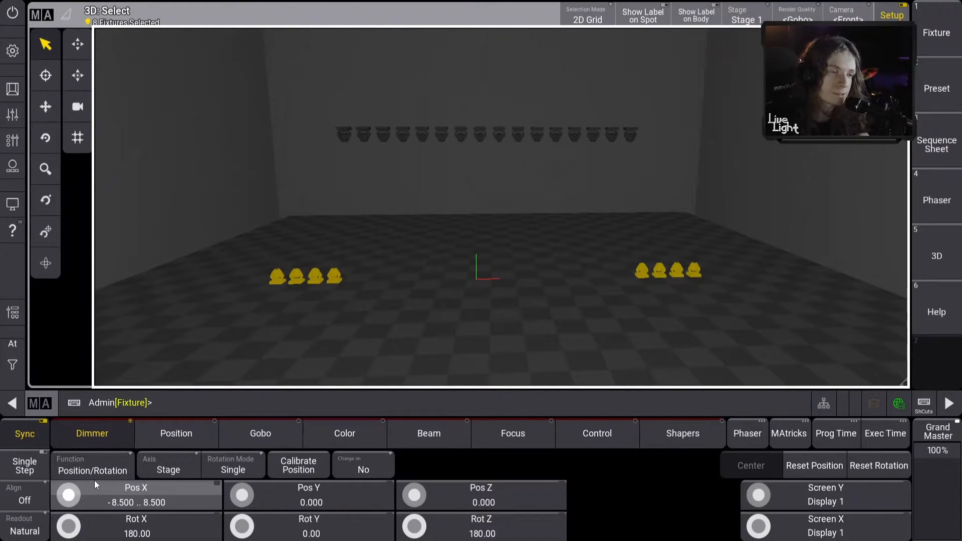
# Set the align mode to / and respread the eight floor fixtures along the X axis from -5.383 to 5.383.
pyautogui.click(32, 497)
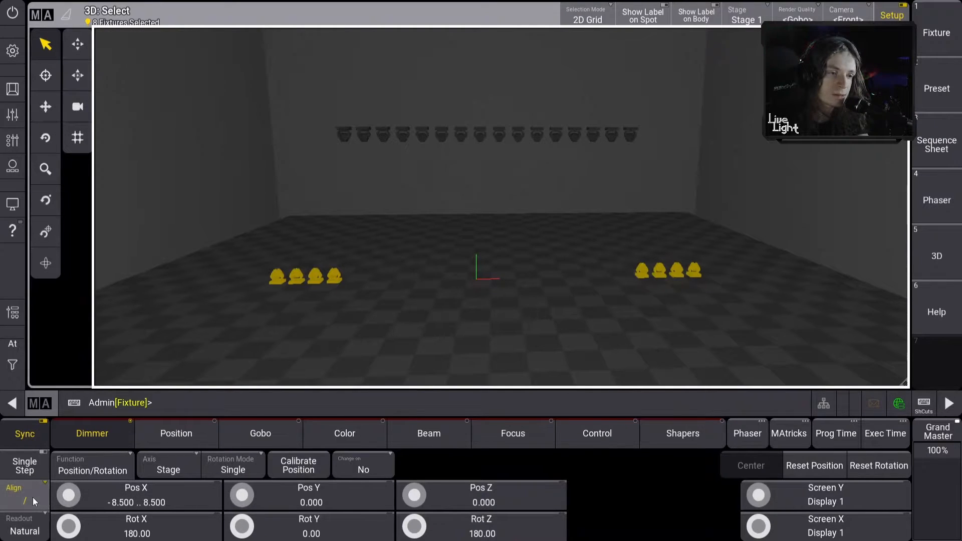
pyautogui.scroll(-10, 71, 497)
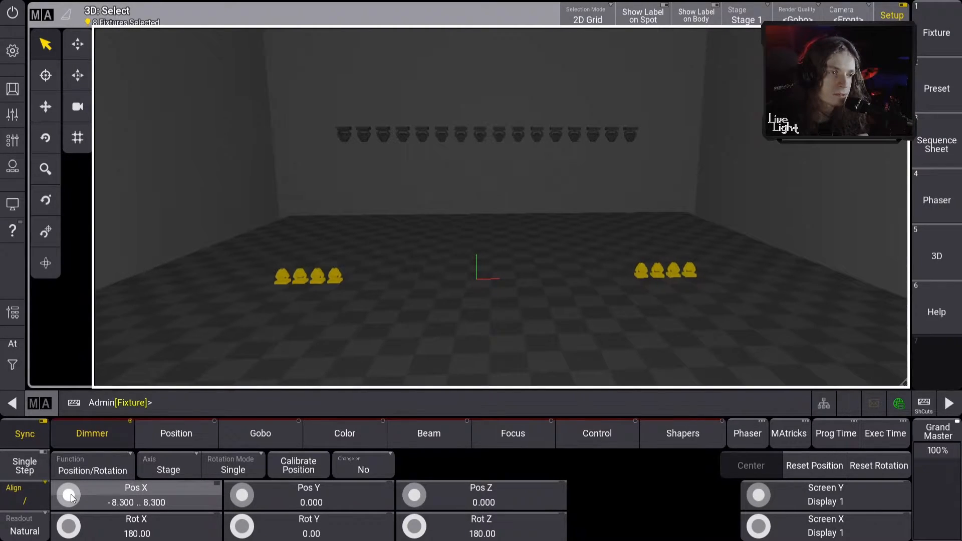
pyautogui.scroll(-15, 71, 498)
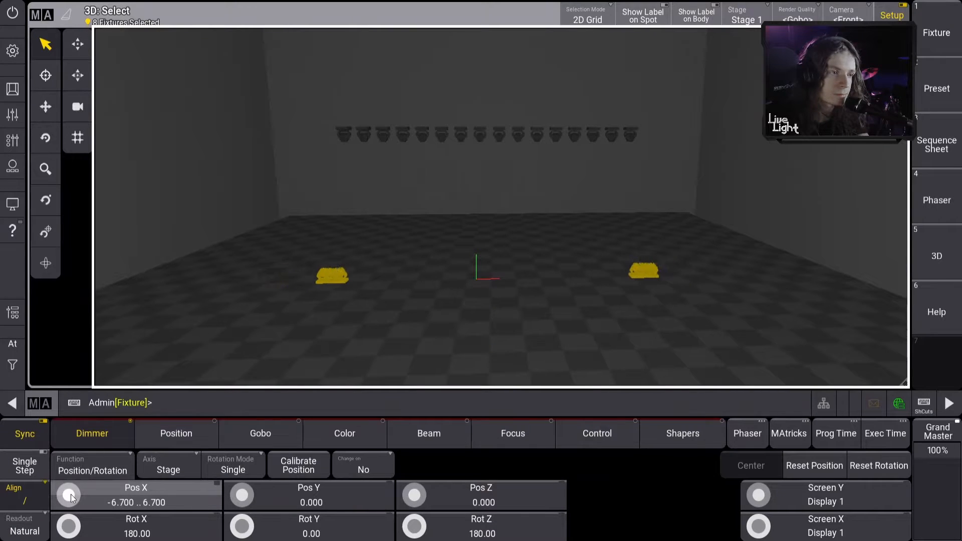
pyautogui.scroll(-3, 71, 497)
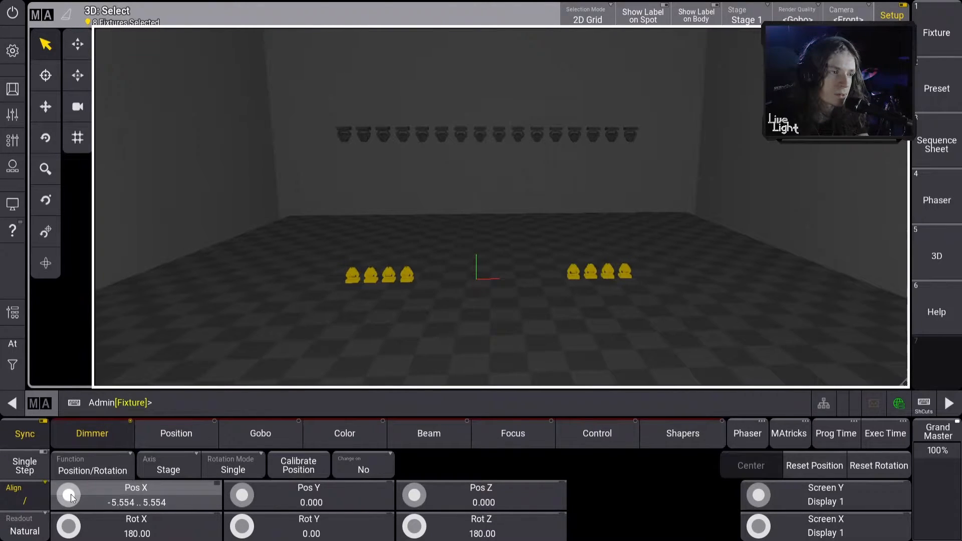
pyautogui.scroll(1, 72, 498)
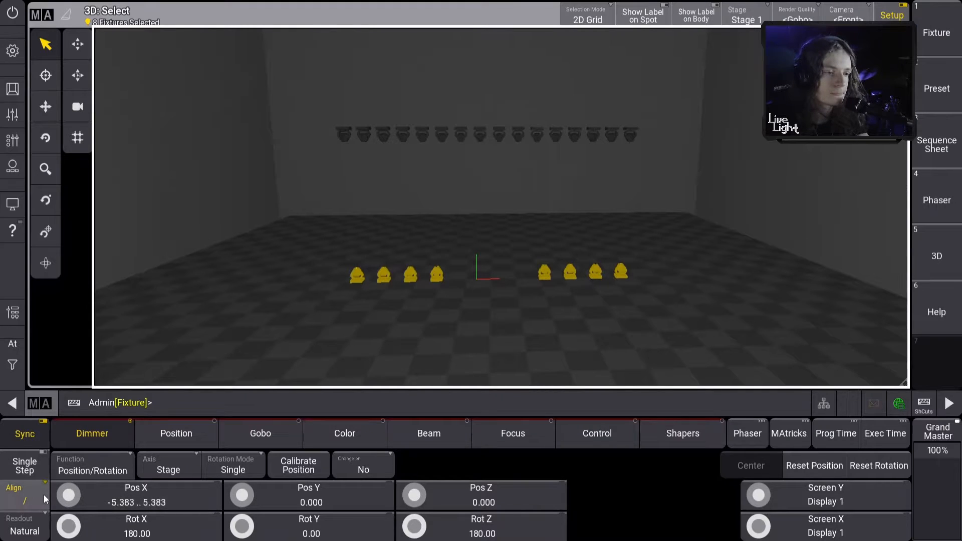
# Clear the selection of the eight floor fixtures and view the complete rig from a higher angle.
pyautogui.click(14, 369)
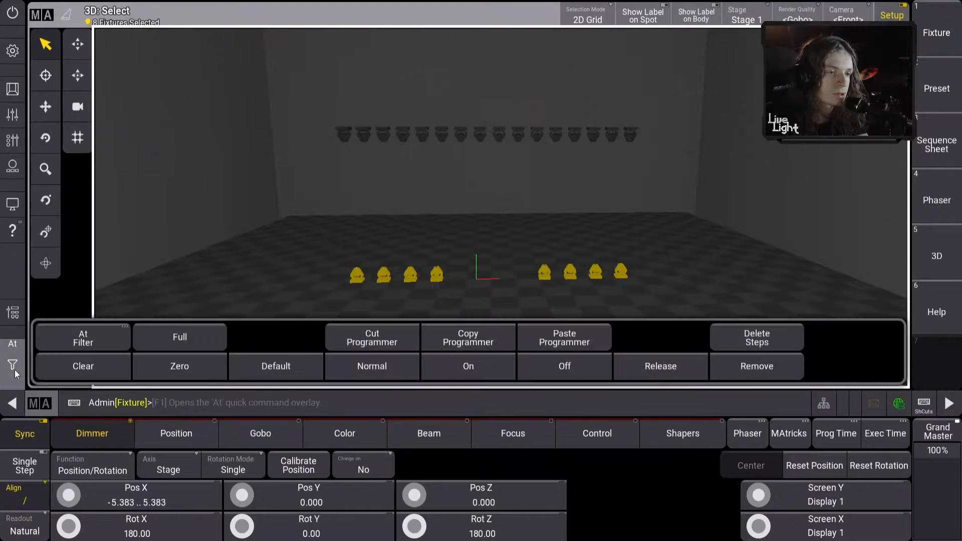
pyautogui.click(67, 370)
pyautogui.click(291, 240)
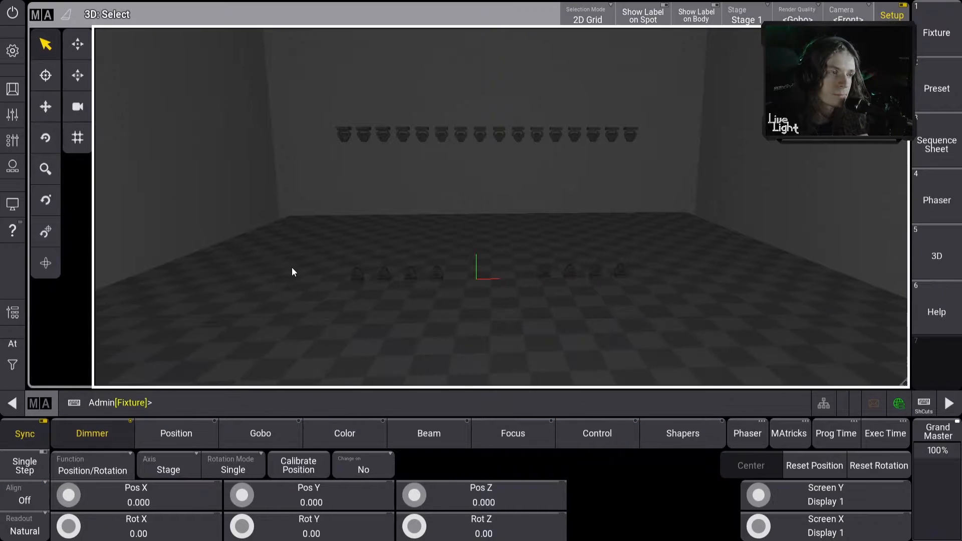
pyautogui.moveTo(339, 292); pyautogui.dragTo(595, 195)
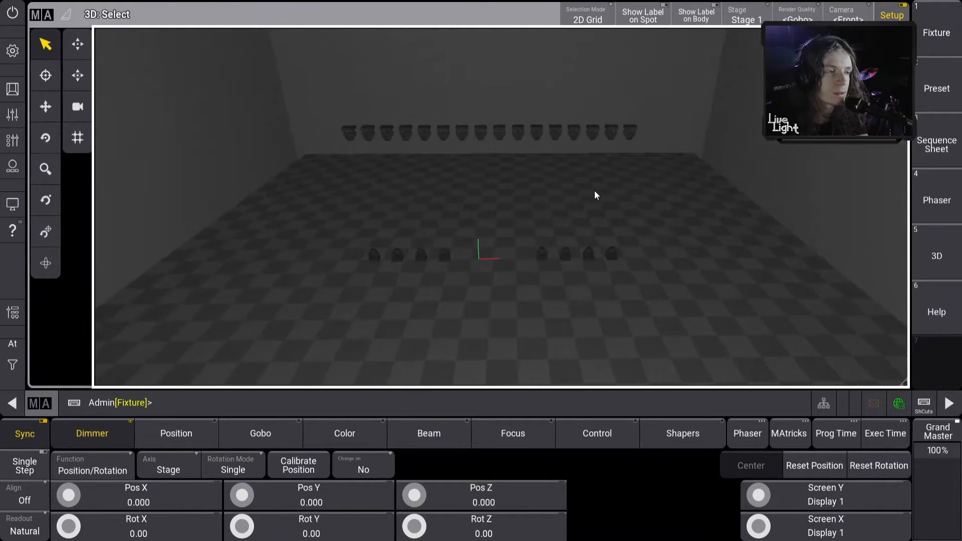
# Turn off setup mode for the 3D window and shrink it to about a quarter of the screen area.
pyautogui.click(898, 16)
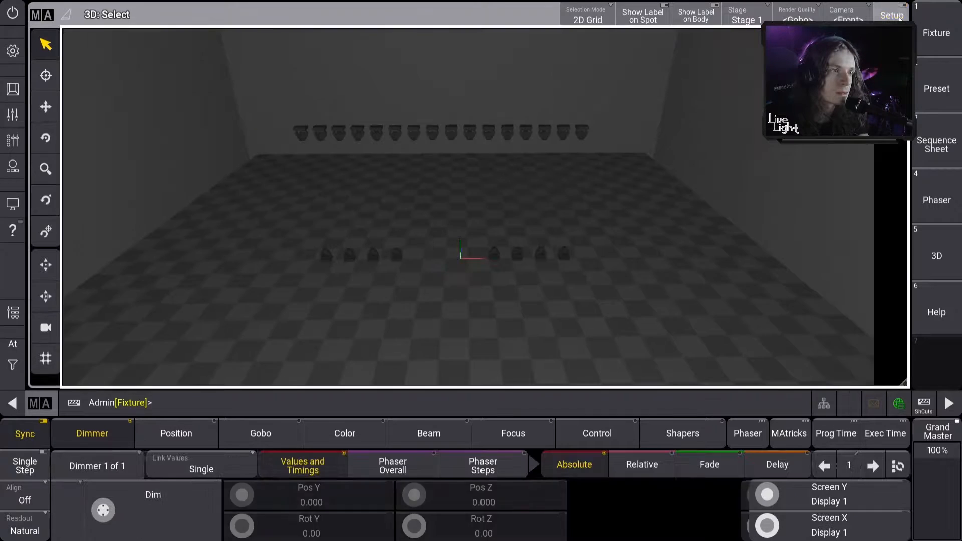
pyautogui.scroll(5, 465, 167)
pyautogui.moveTo(439, 186); pyautogui.dragTo(456, 104)
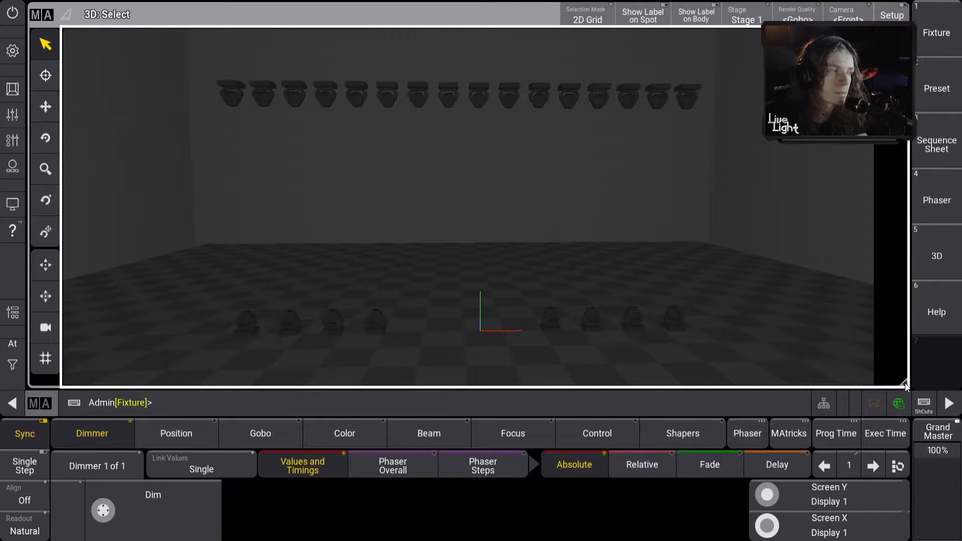
pyautogui.moveTo(906, 385)
pyautogui.mouseDown()
pyautogui.moveTo(856, 382)
pyautogui.moveTo(810, 342)
pyautogui.moveTo(851, 310)
pyautogui.moveTo(651, 341)
pyautogui.moveTo(701, 364)
pyautogui.moveTo(612, 351)
pyautogui.moveTo(518, 273)
pyautogui.moveTo(443, 248)
pyautogui.mouseUp()
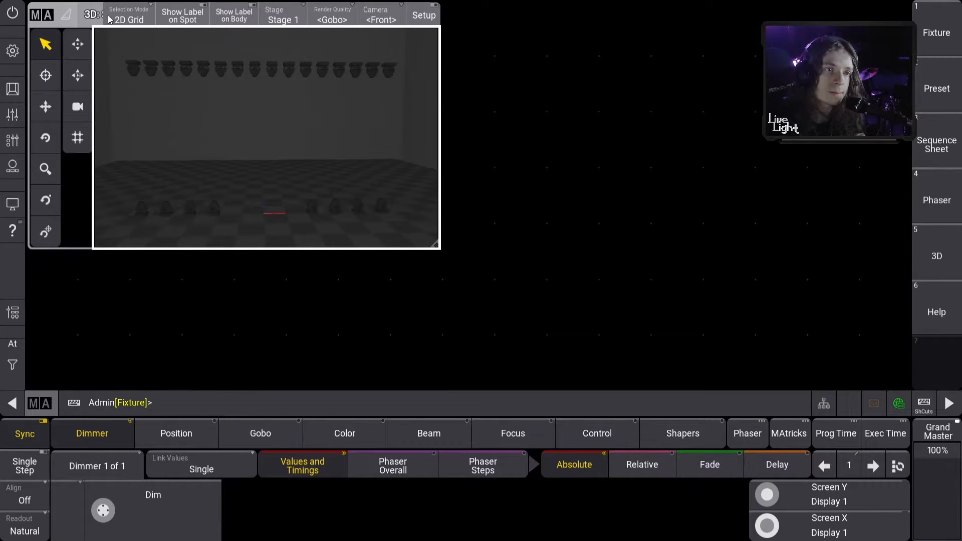
# Move the 3D window to the right side of the workspace, enlarge it to full height, and frame the whole rig.
pyautogui.moveTo(109, 19); pyautogui.dragTo(560, 13)
pyautogui.moveTo(906, 247); pyautogui.dragTo(909, 389)
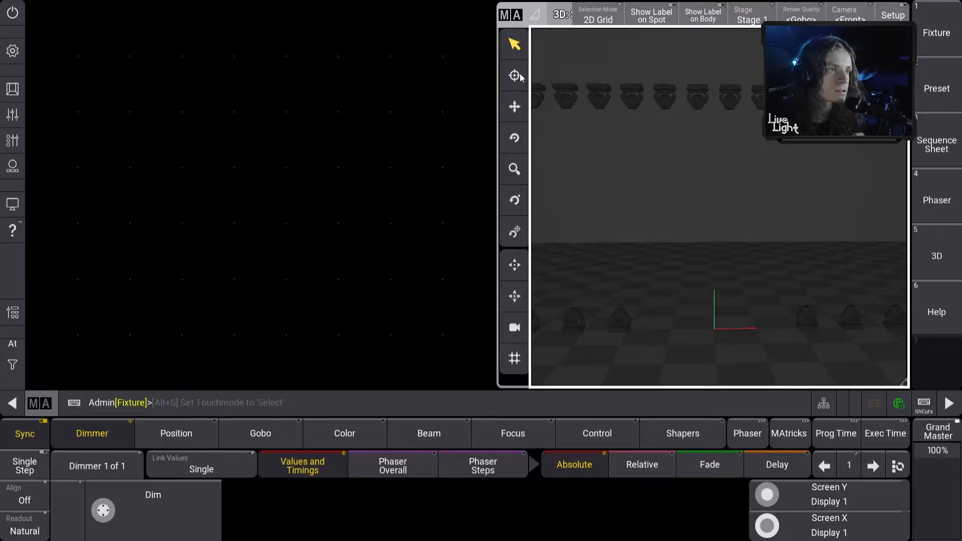
pyautogui.moveTo(493, 21); pyautogui.dragTo(446, 15)
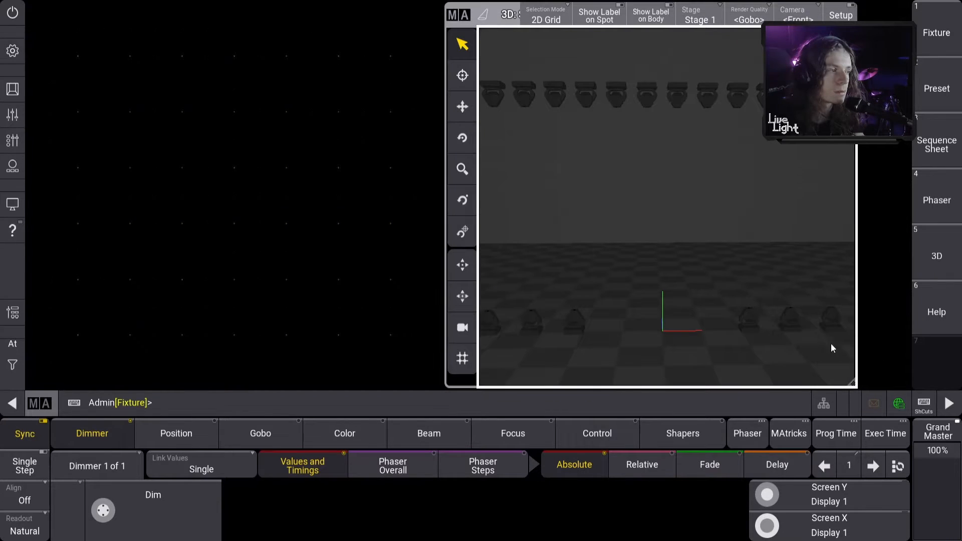
pyautogui.moveTo(853, 383); pyautogui.dragTo(909, 388)
pyautogui.scroll(-6, 651, 230)
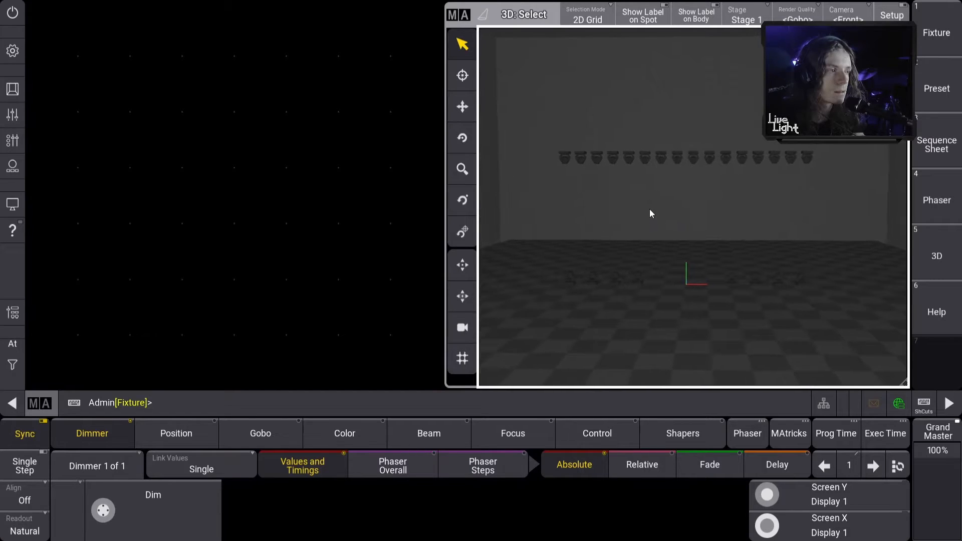
pyautogui.scroll(2, 651, 214)
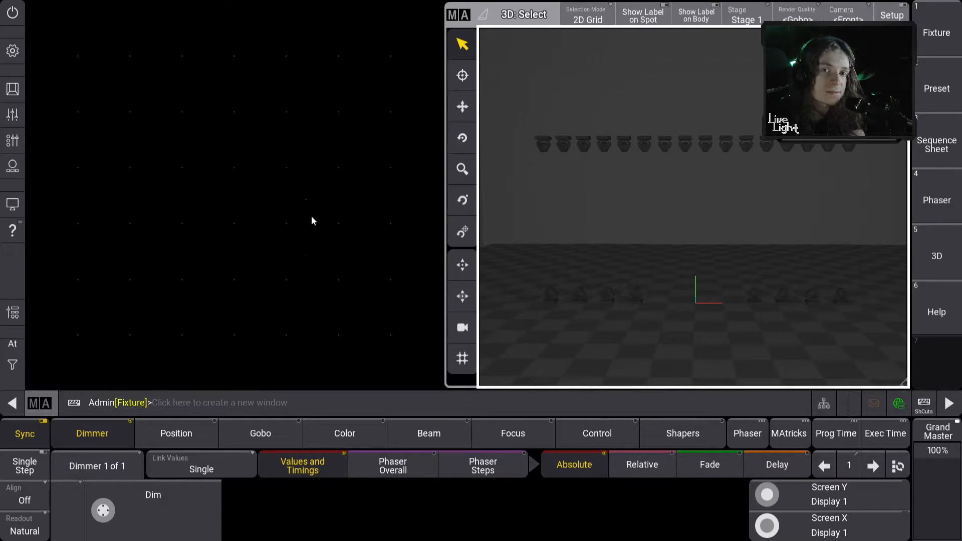
# Add a Groups pool window as a single row across the empty space beside the 3D window.
pyautogui.click(35, 16)
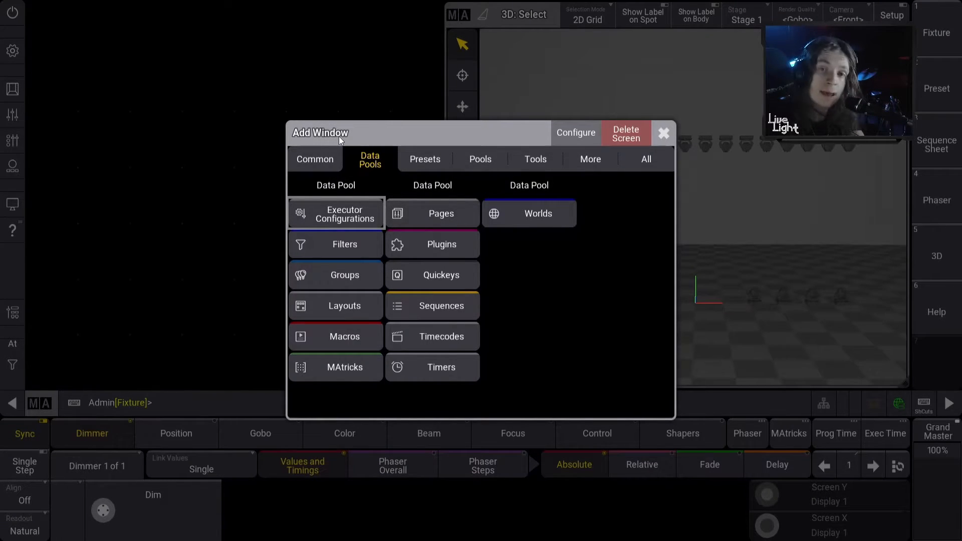
pyautogui.click(371, 159)
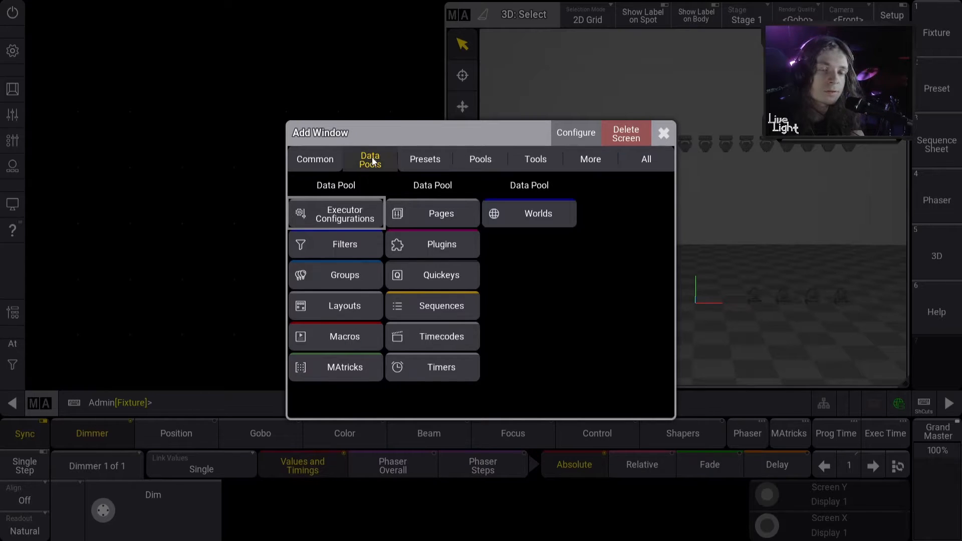
pyautogui.click(349, 276)
pyautogui.moveTo(431, 383); pyautogui.dragTo(441, 61)
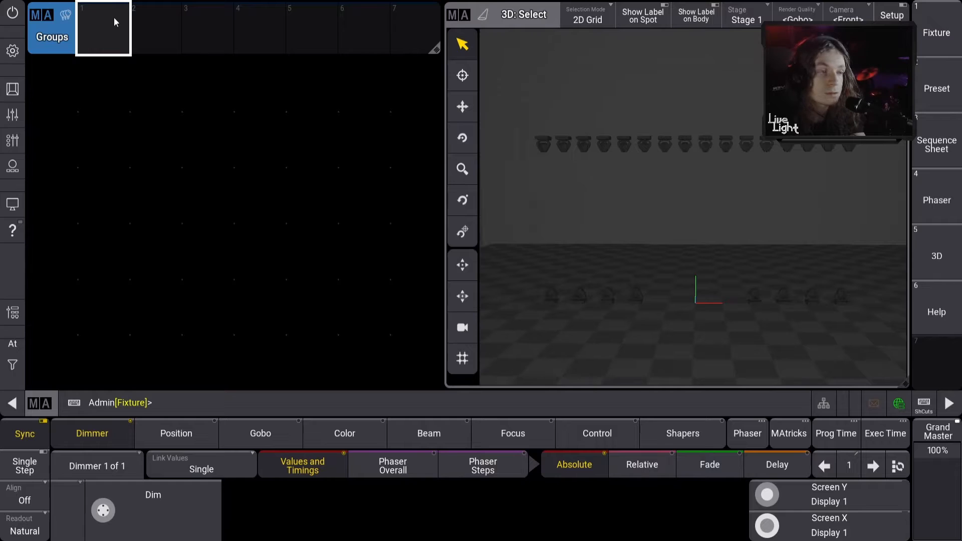
# Select all fixtures with the command 1 thru 24, and clear the selection.
pyautogui.click(215, 401)
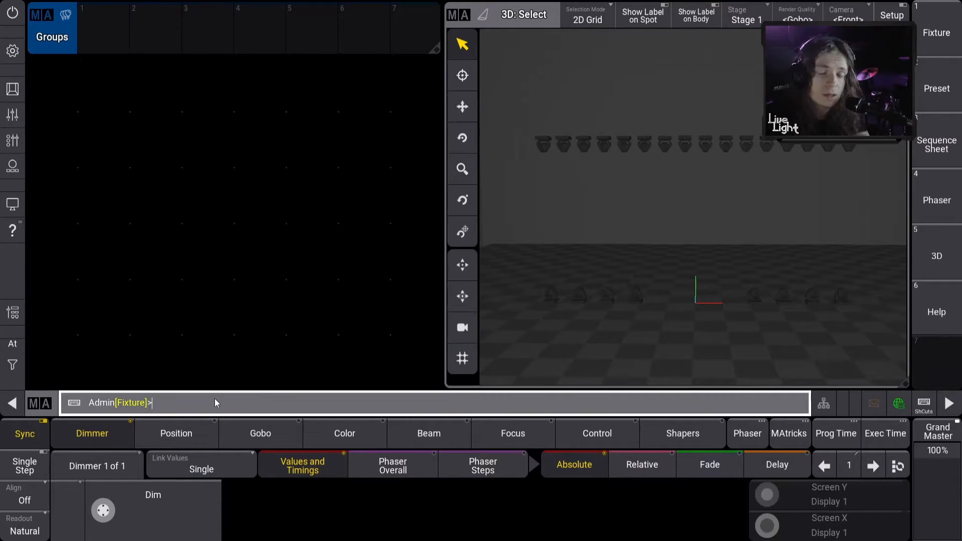
pyautogui.click(592, 108)
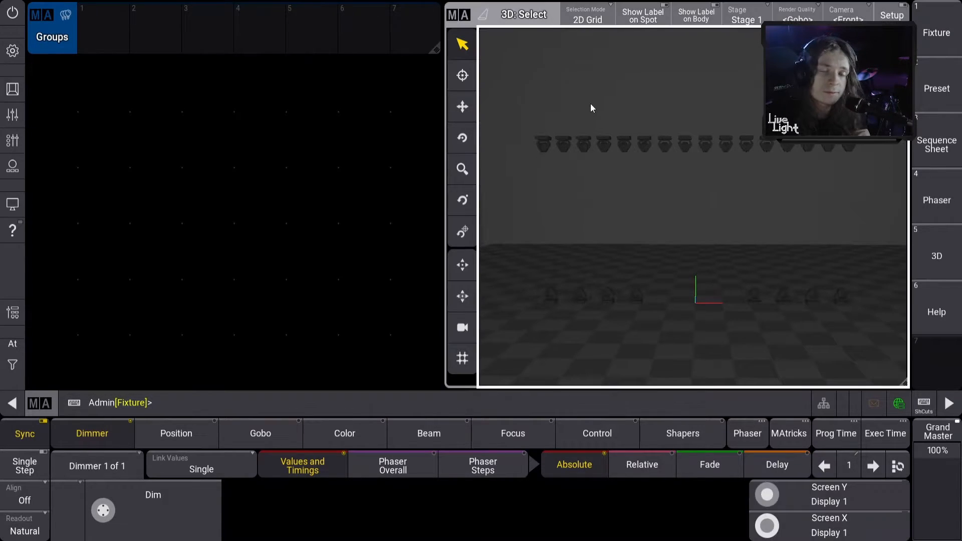
pyautogui.click(347, 408)
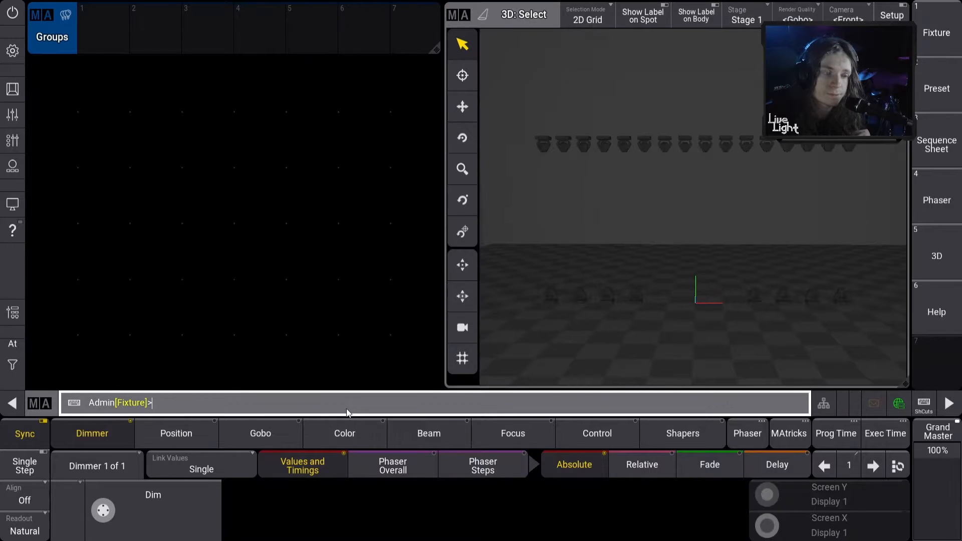
pyautogui.write('1 thru 24')
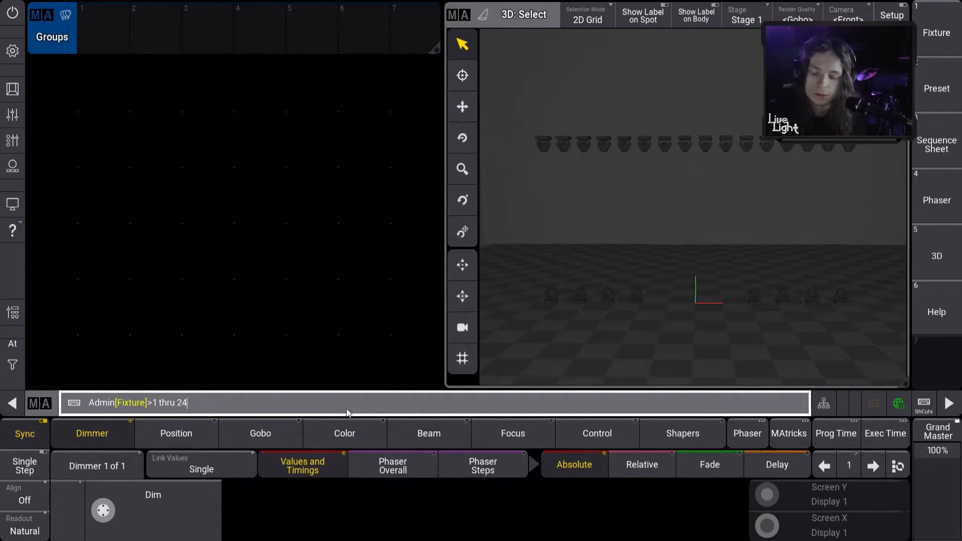
pyautogui.press('Return')
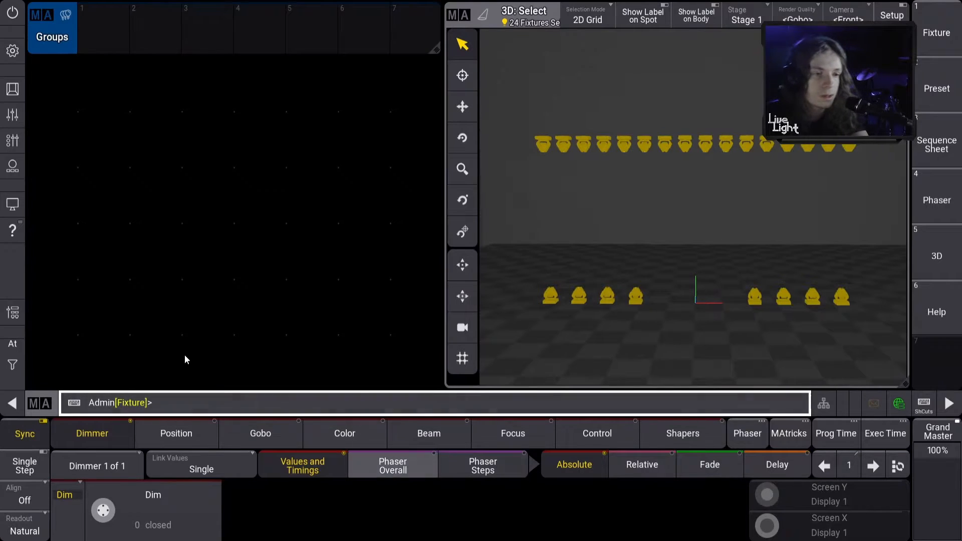
pyautogui.click(9, 377)
pyautogui.click(75, 369)
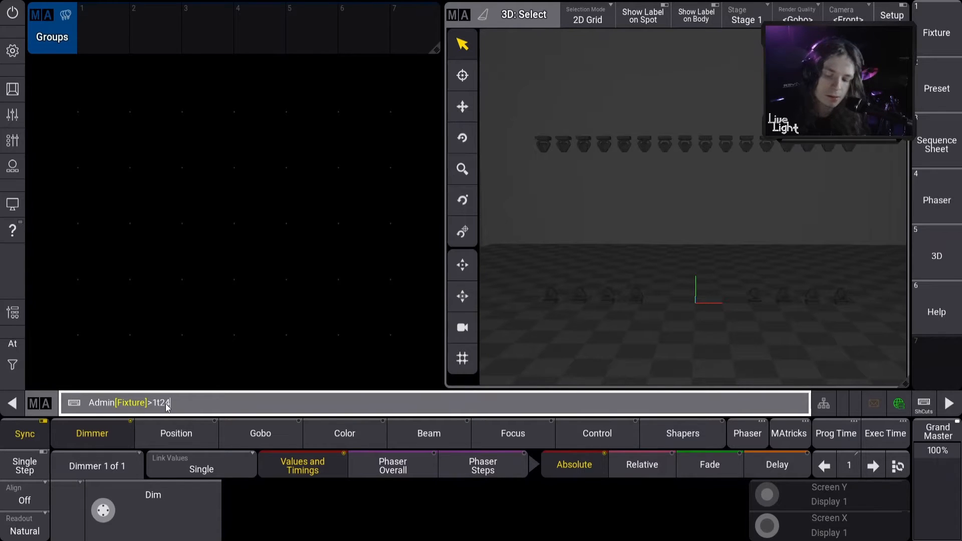
# Select fixtures 1 through 24 with the command 1t24 and store them as group 1.
pyautogui.press('Return')
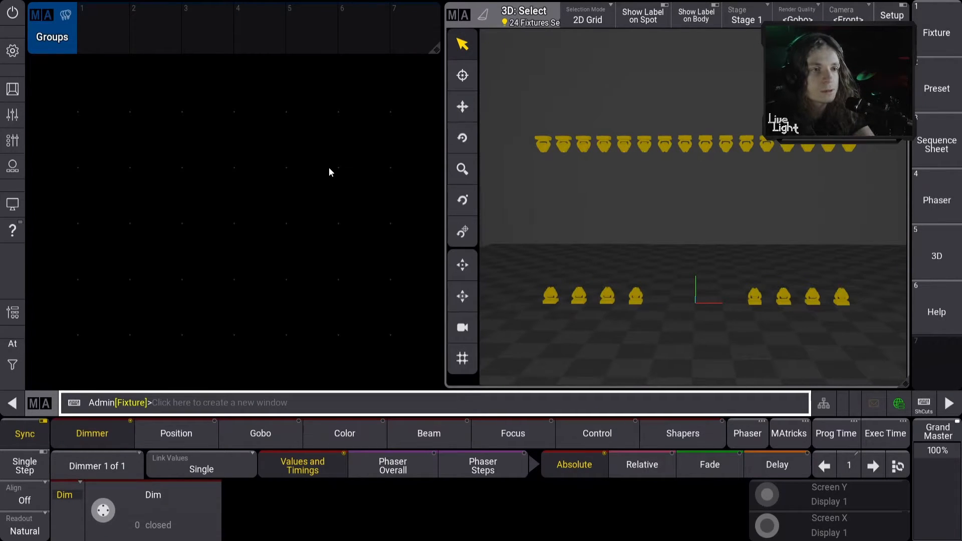
pyautogui.click(15, 91)
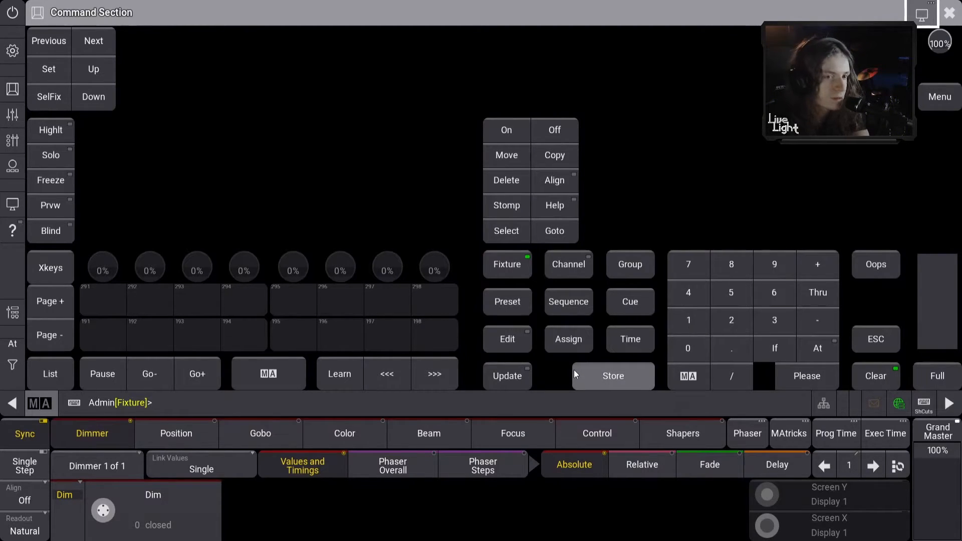
pyautogui.click(625, 382)
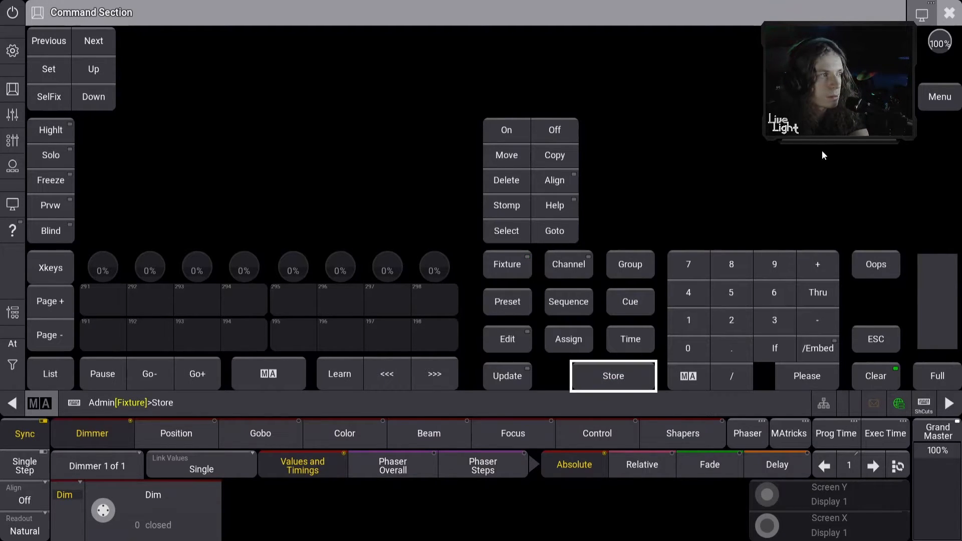
pyautogui.click(950, 14)
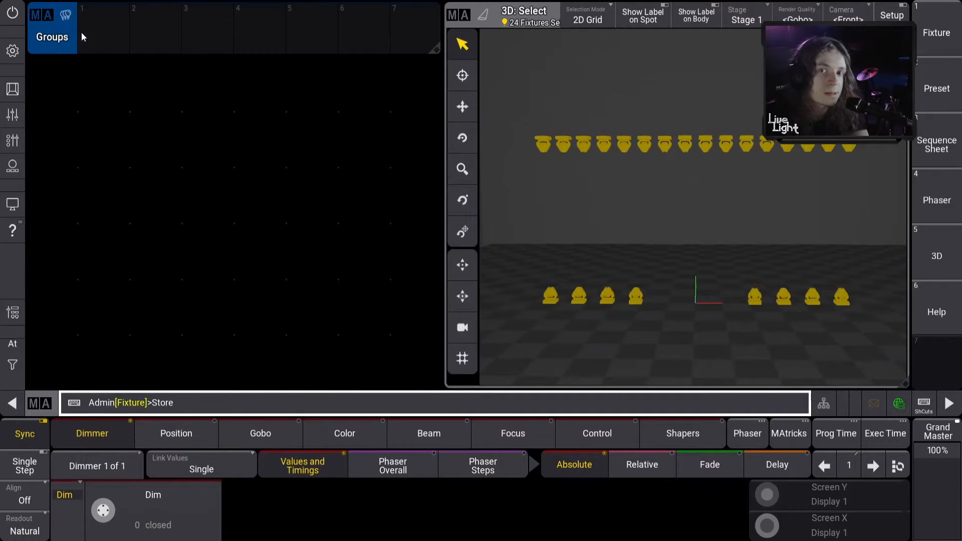
pyautogui.click(104, 34)
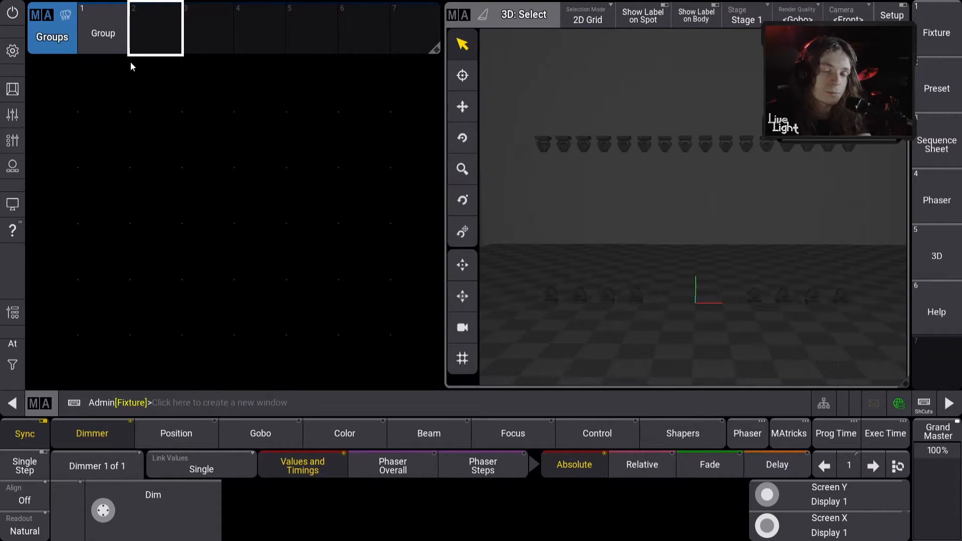
# Recall group 1 and label it ALL VIPERS.
pyautogui.click(111, 37)
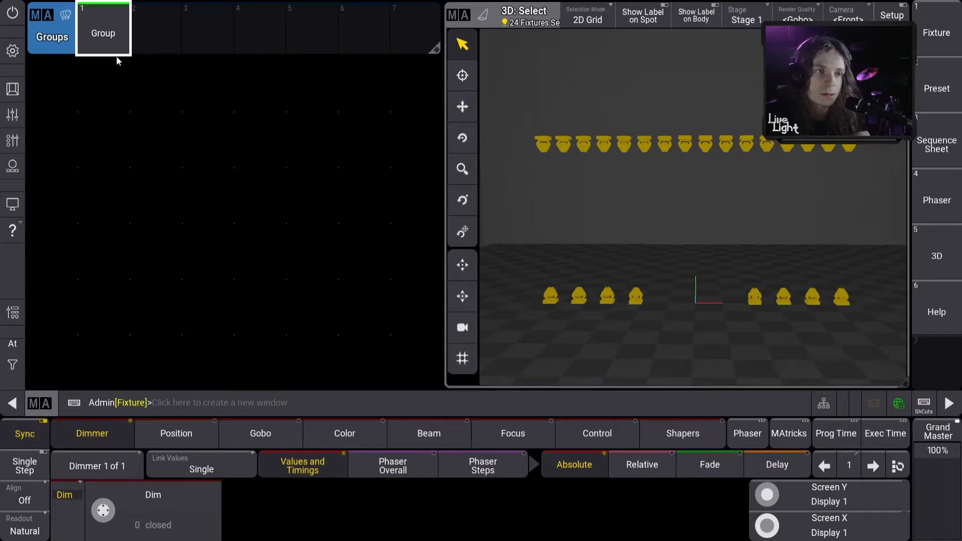
pyautogui.click(116, 55)
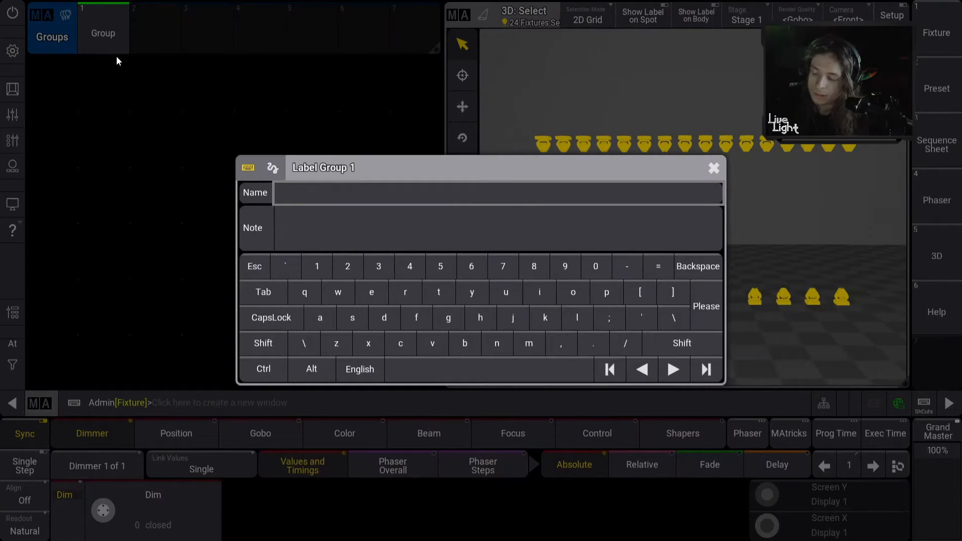
pyautogui.write('ALL')
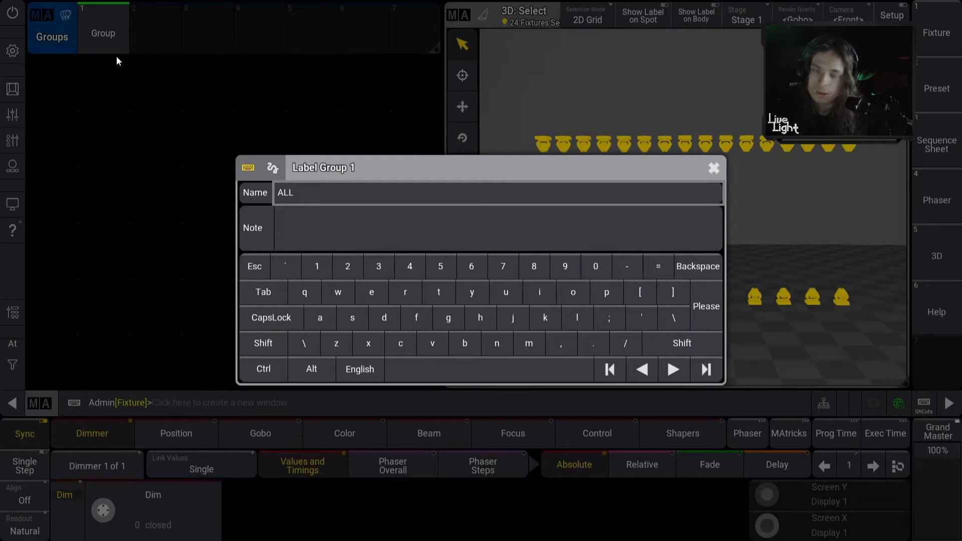
pyautogui.write(' VIPERS')
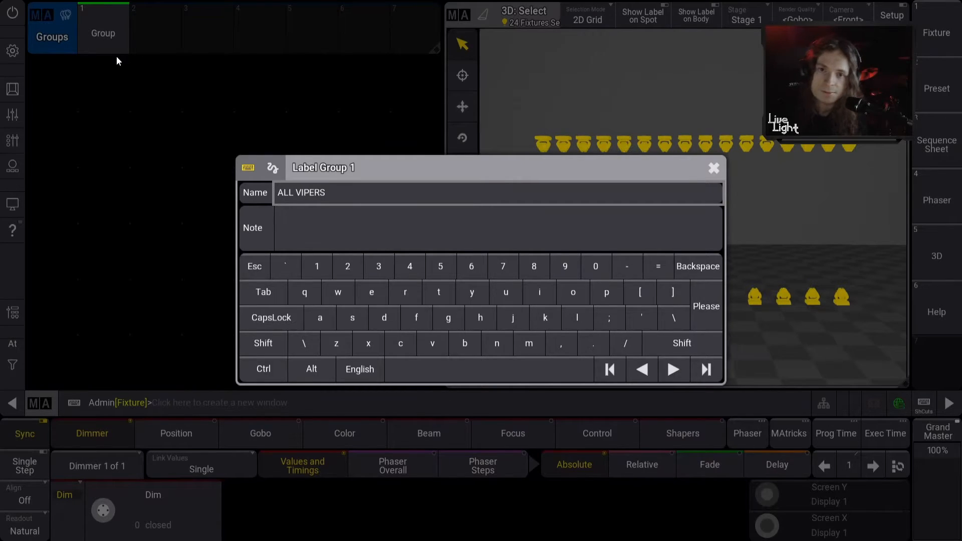
pyautogui.press('Return')
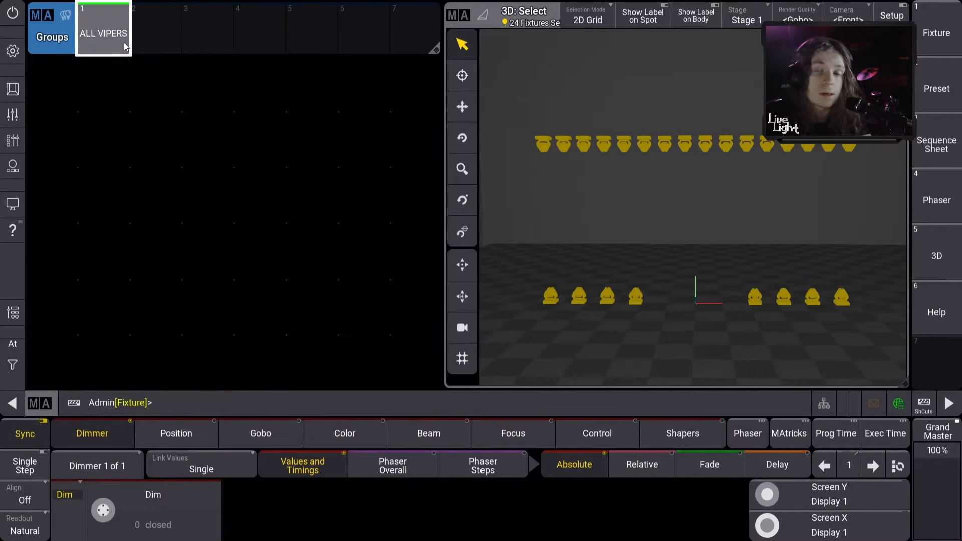
# Store only the hanging row of 16 fixtures as group 2 and label it CEIL VIPERS.
pyautogui.click(12, 344)
pyautogui.click(70, 371)
pyautogui.click(4, 371)
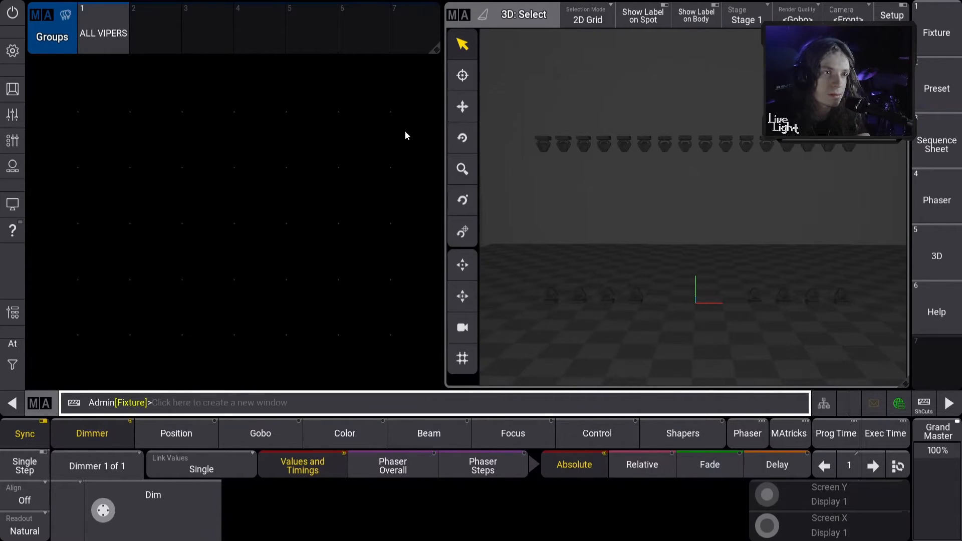
pyautogui.click(524, 70)
pyautogui.moveTo(513, 113); pyautogui.dragTo(880, 171)
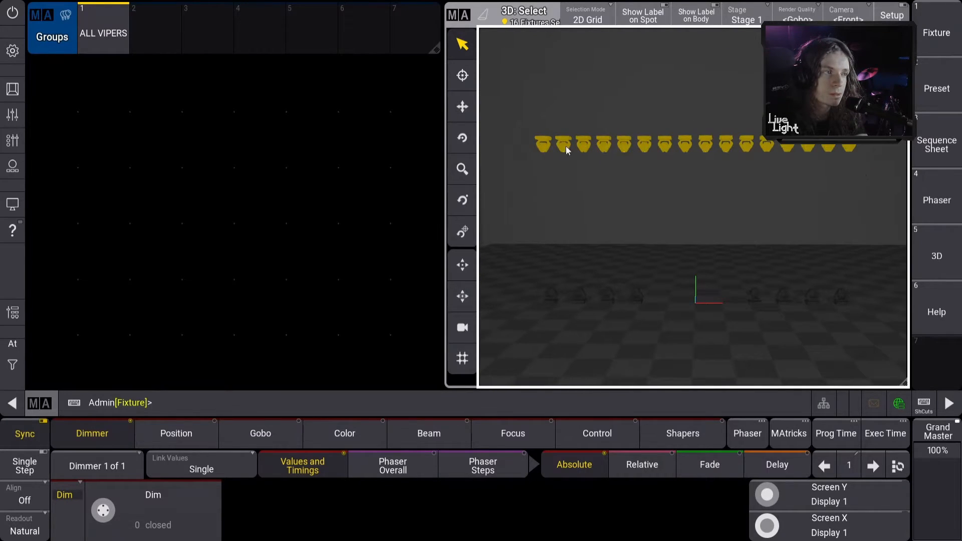
pyautogui.click(156, 29)
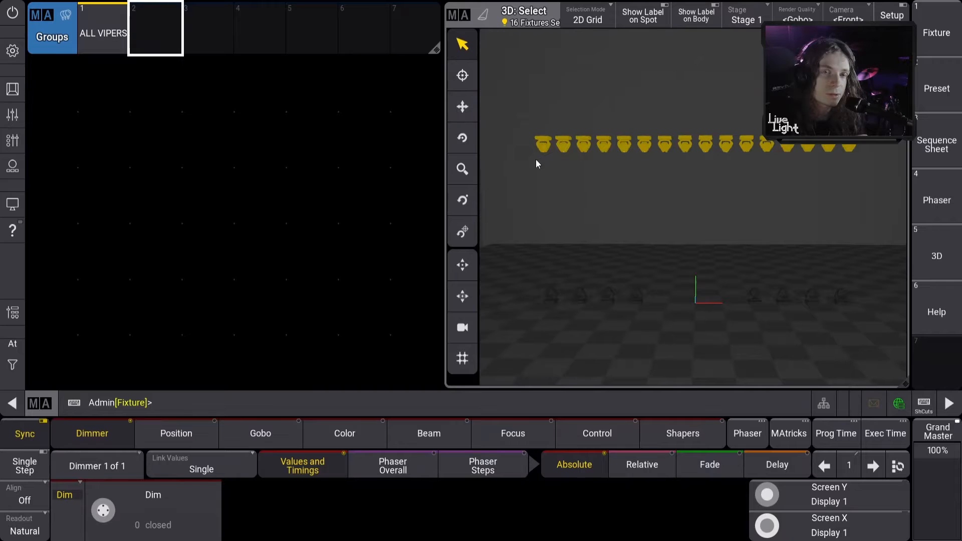
pyautogui.click(14, 90)
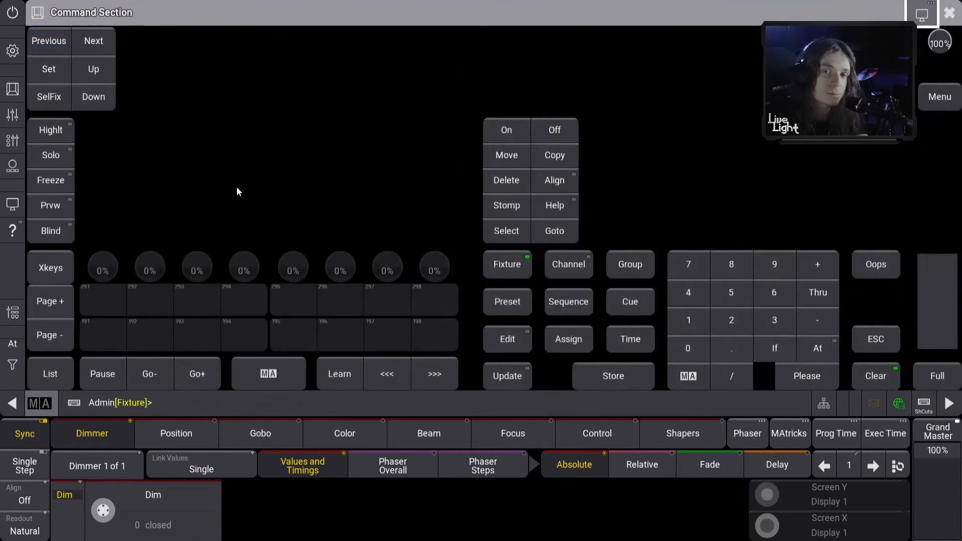
pyautogui.click(949, 13)
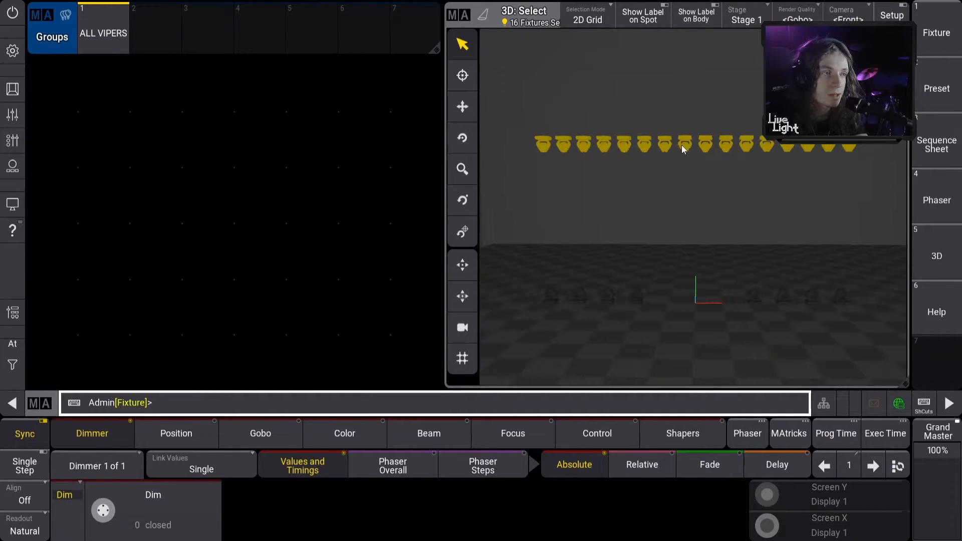
pyautogui.click(155, 40)
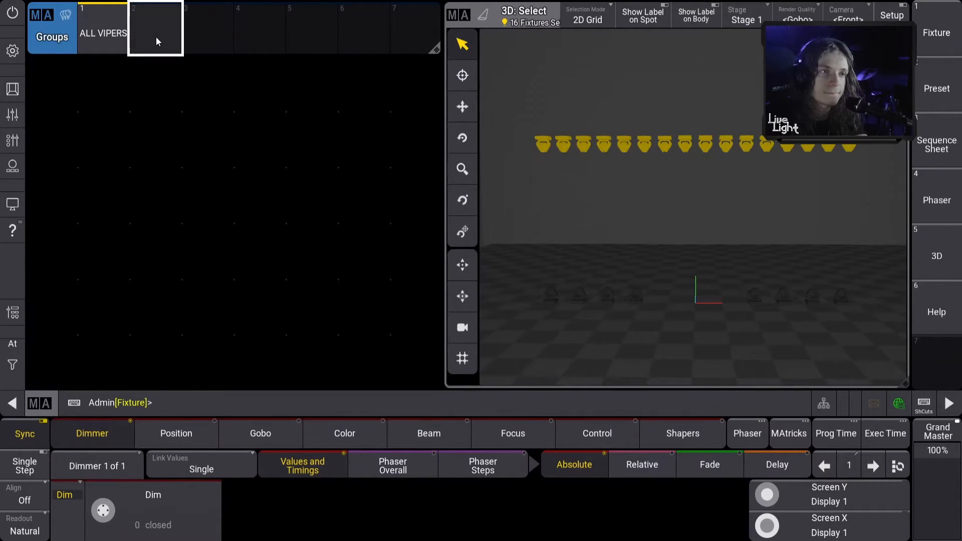
pyautogui.click(155, 39)
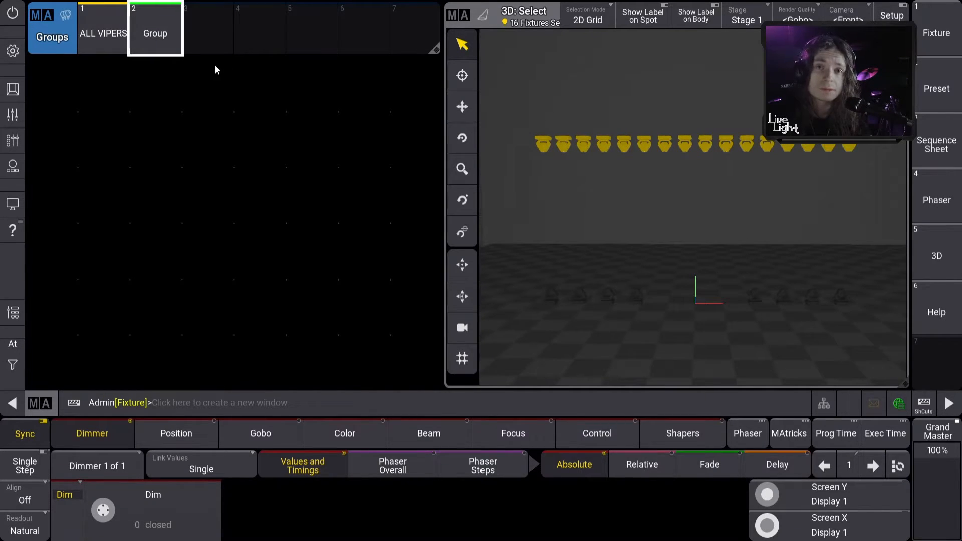
pyautogui.write('CEIL VIPERS')
pyautogui.press('Return')
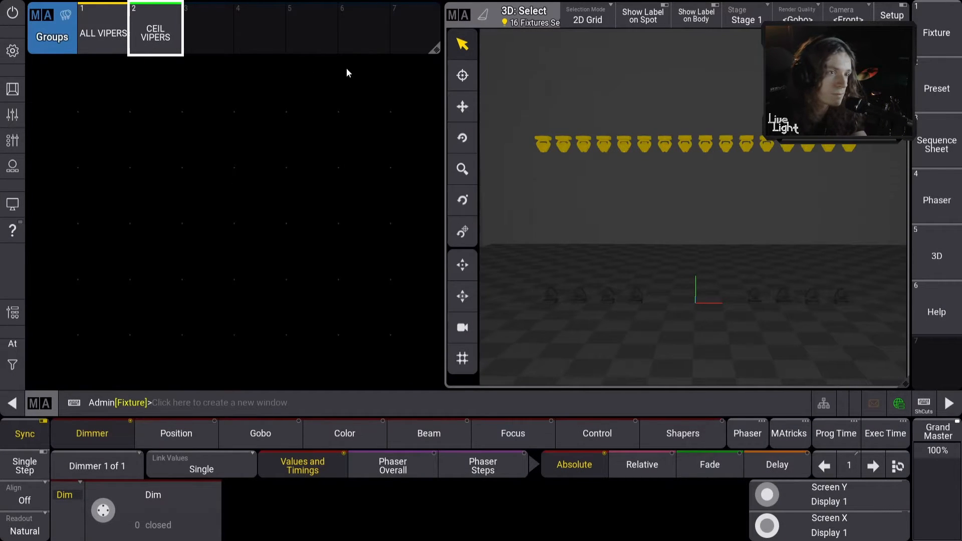
# Clear the selection, store only the floor row of 8 fixtures as group 3 and label it FLOOR VIPERS.
pyautogui.click(634, 184)
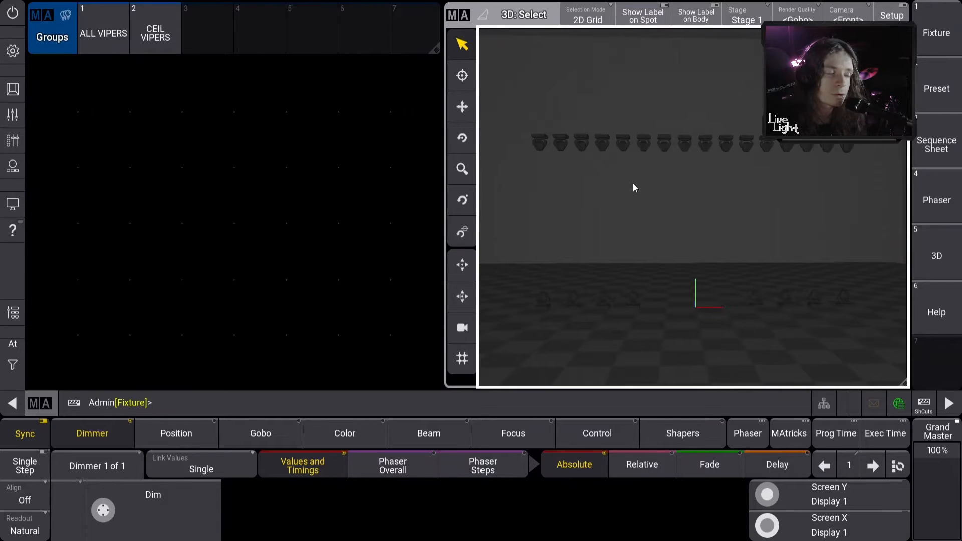
pyautogui.moveTo(632, 232); pyautogui.dragTo(639, 208)
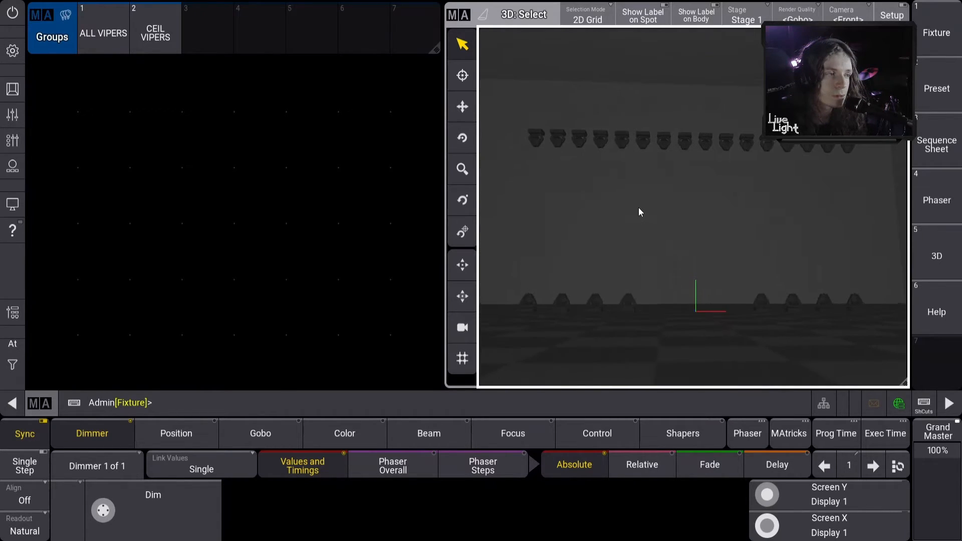
pyautogui.moveTo(510, 267); pyautogui.dragTo(885, 308)
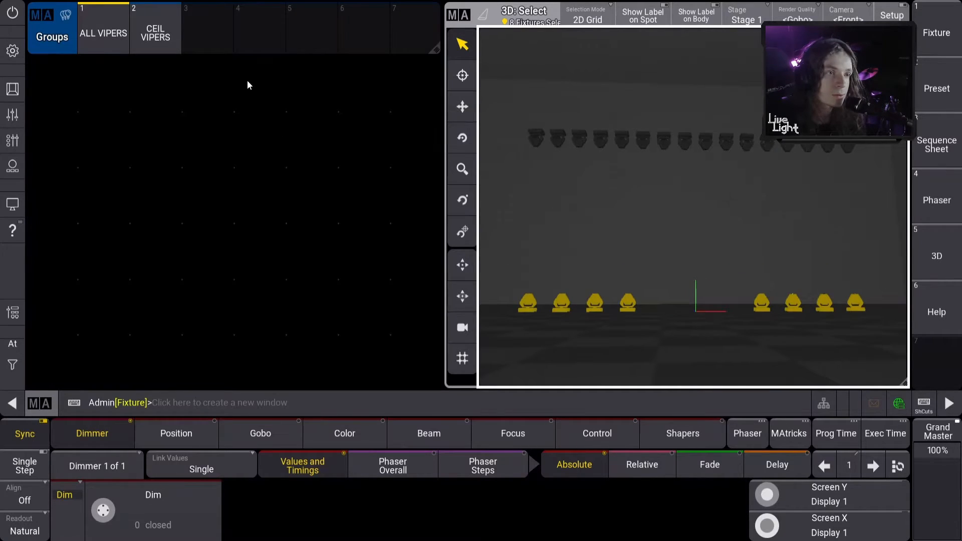
pyautogui.click(205, 35)
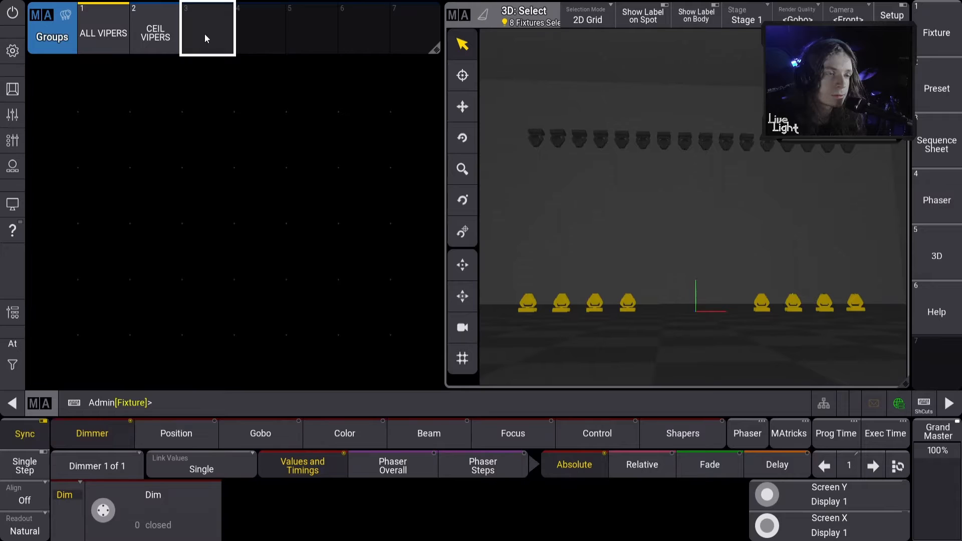
pyautogui.click(205, 36)
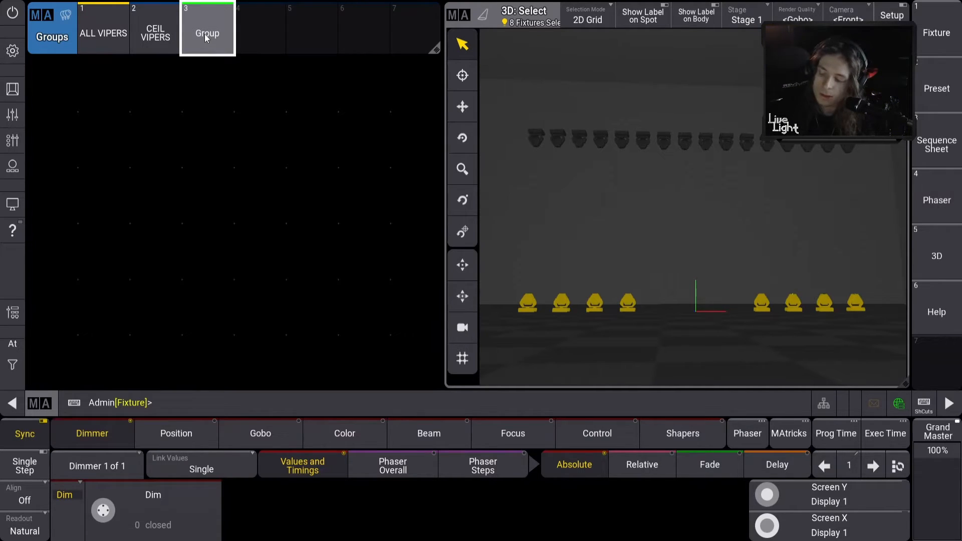
pyautogui.write('FLOOR')
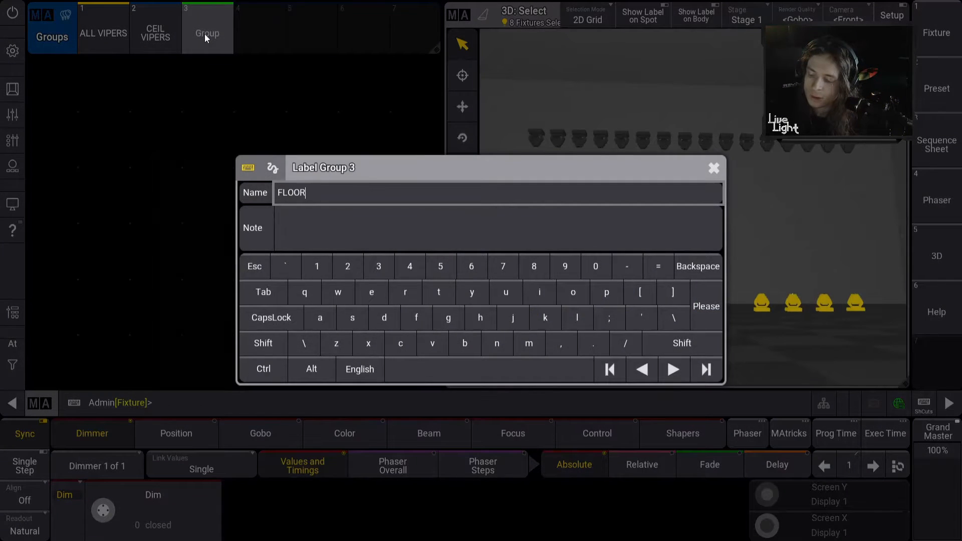
pyautogui.write(' VIPERS')
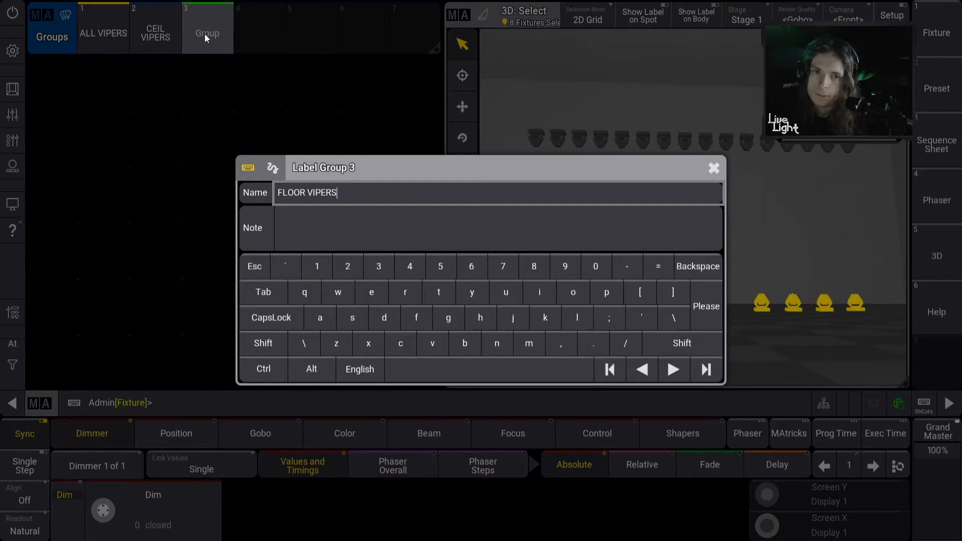
pyautogui.press('Return')
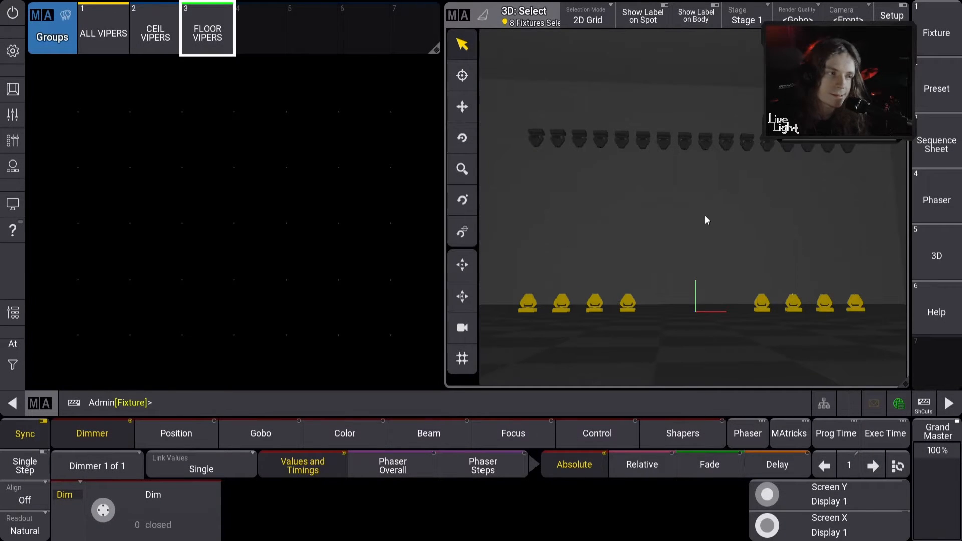
# Test the ALL VIPERS, CEIL VIPERS and FLOOR VIPERS groups by recalling each one and clearing the selection between them.
pyautogui.click(15, 365)
pyautogui.click(53, 365)
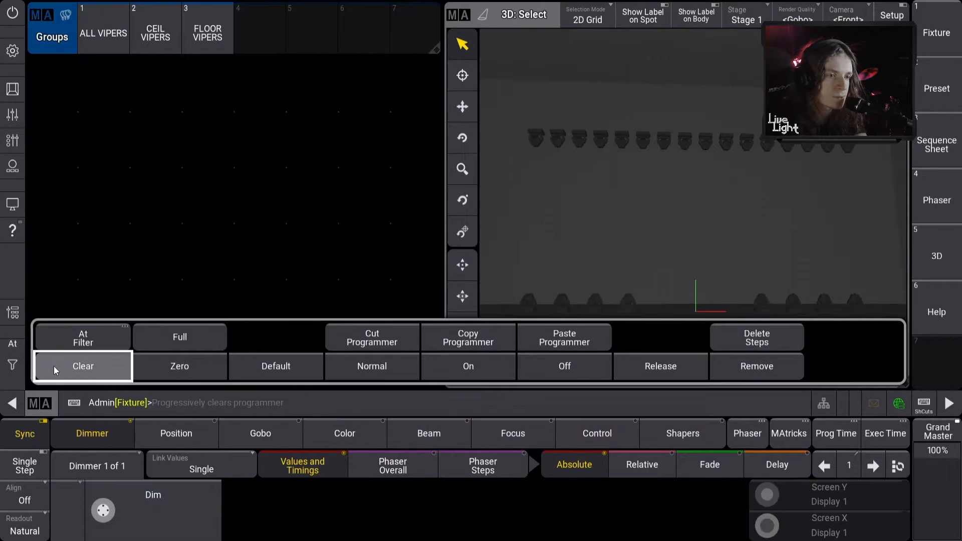
pyautogui.click(96, 30)
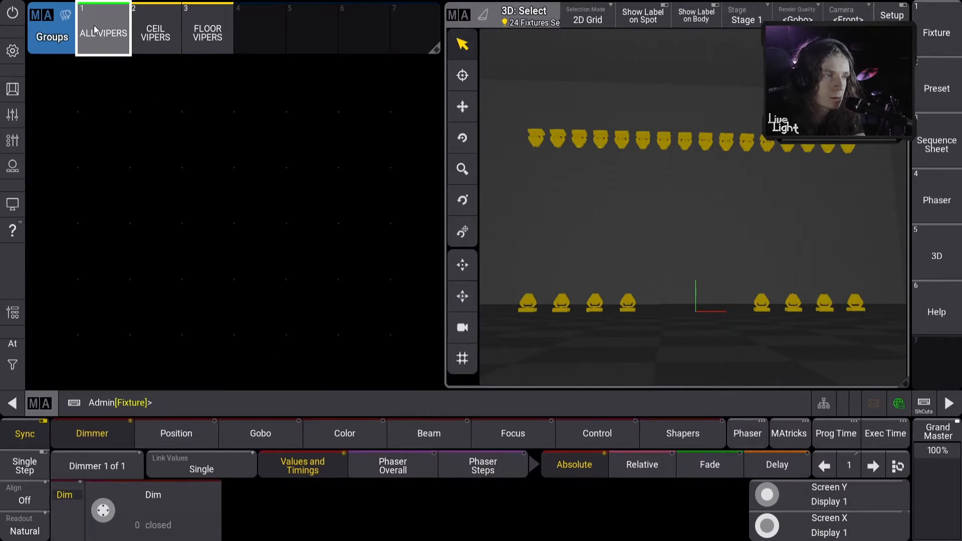
pyautogui.click(15, 365)
pyautogui.click(59, 365)
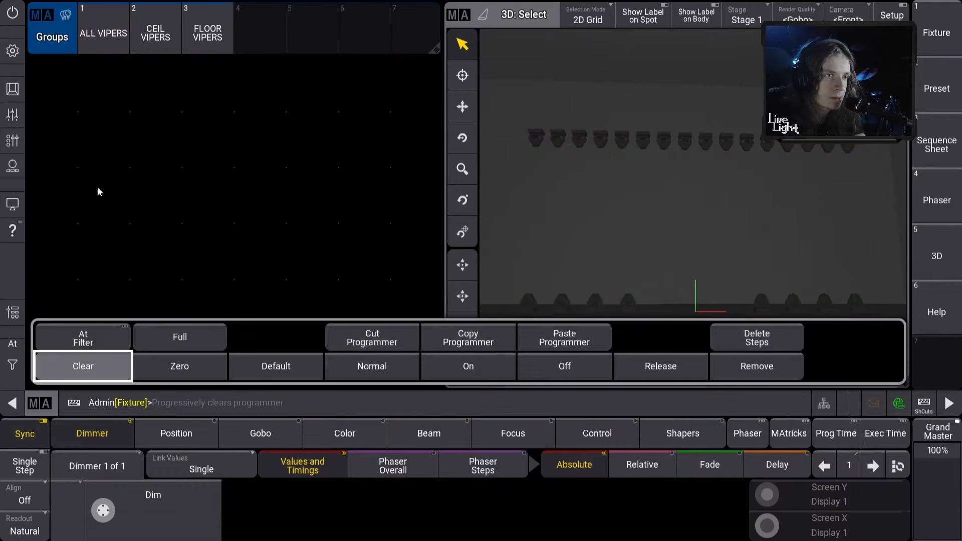
pyautogui.click(155, 33)
pyautogui.click(12, 354)
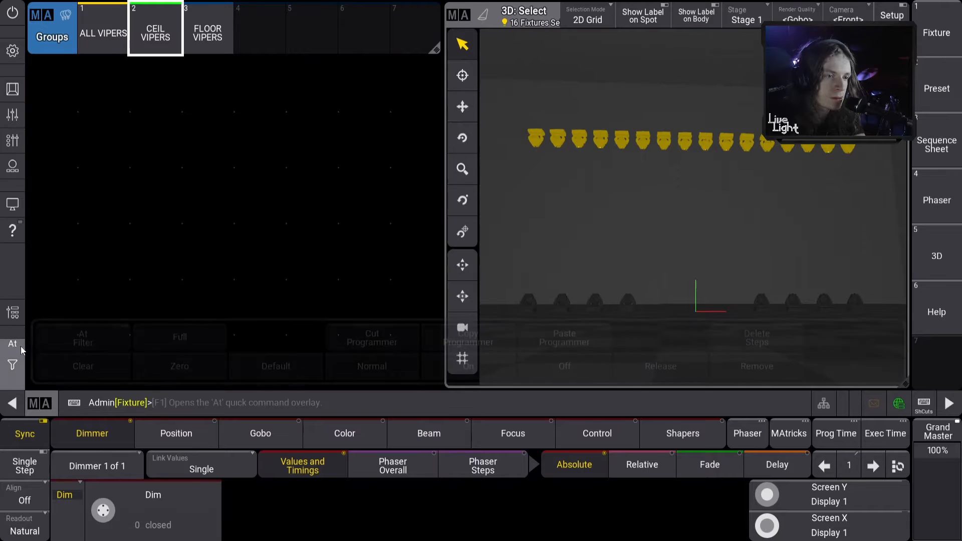
pyautogui.click(81, 365)
pyautogui.click(213, 40)
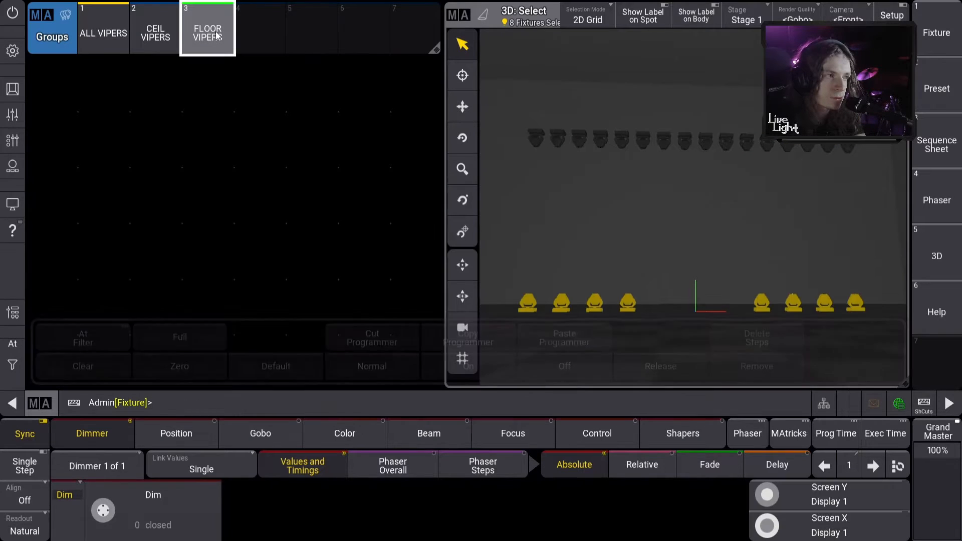
pyautogui.moveTo(693, 229); pyautogui.dragTo(678, 248)
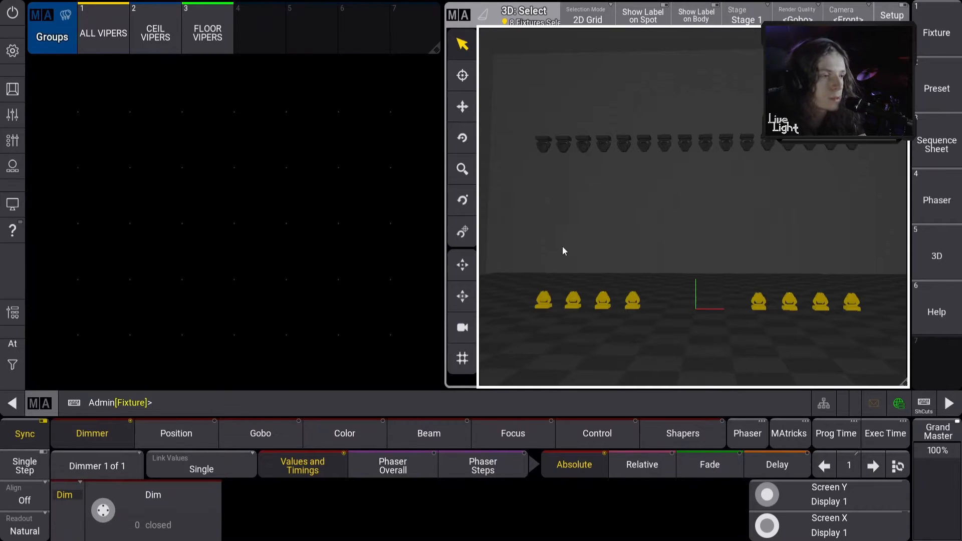
pyautogui.click(12, 363)
pyautogui.click(64, 367)
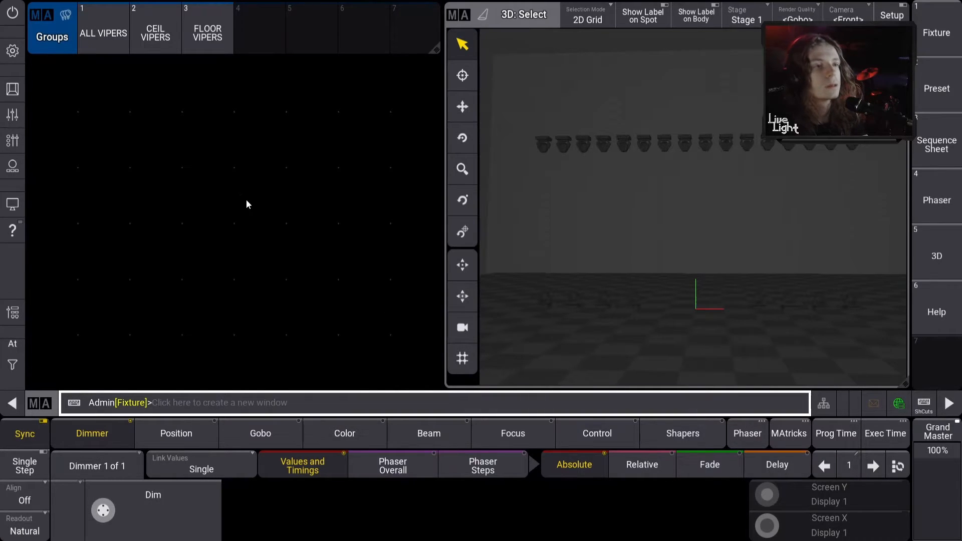
# Recall the CEIL VIPERS group and raise its dimmer to 100.
pyautogui.click(156, 39)
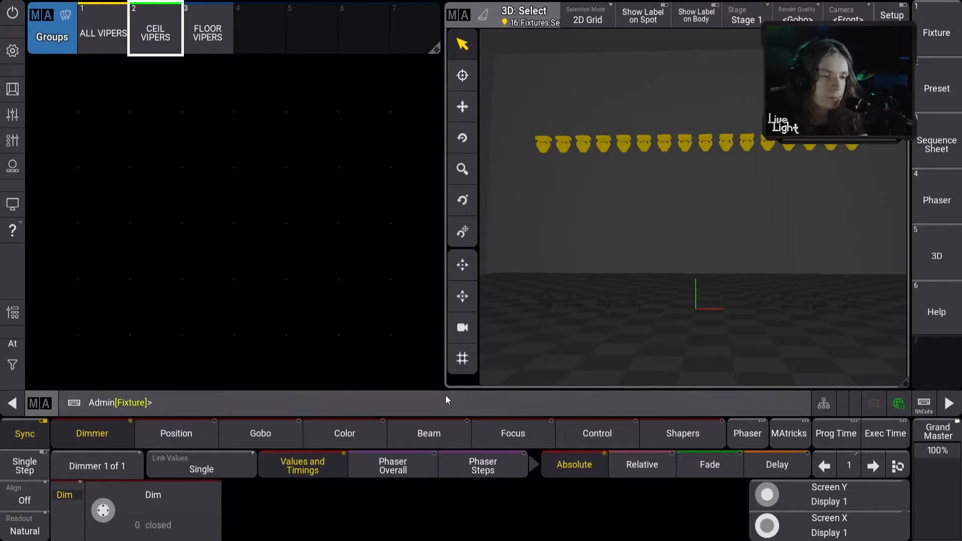
pyautogui.moveTo(103, 511); pyautogui.dragTo(103, 511)
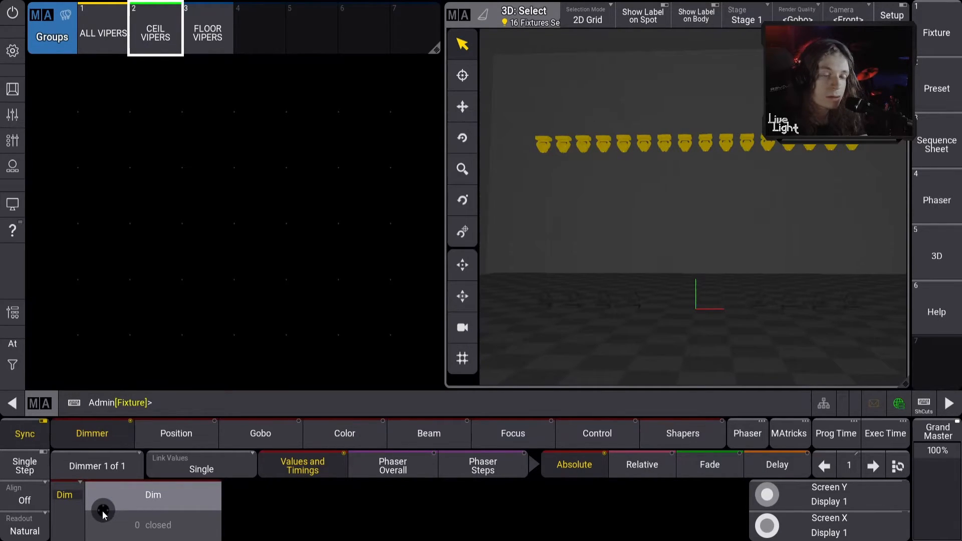
pyautogui.moveTo(103, 513); pyautogui.dragTo(144, 521)
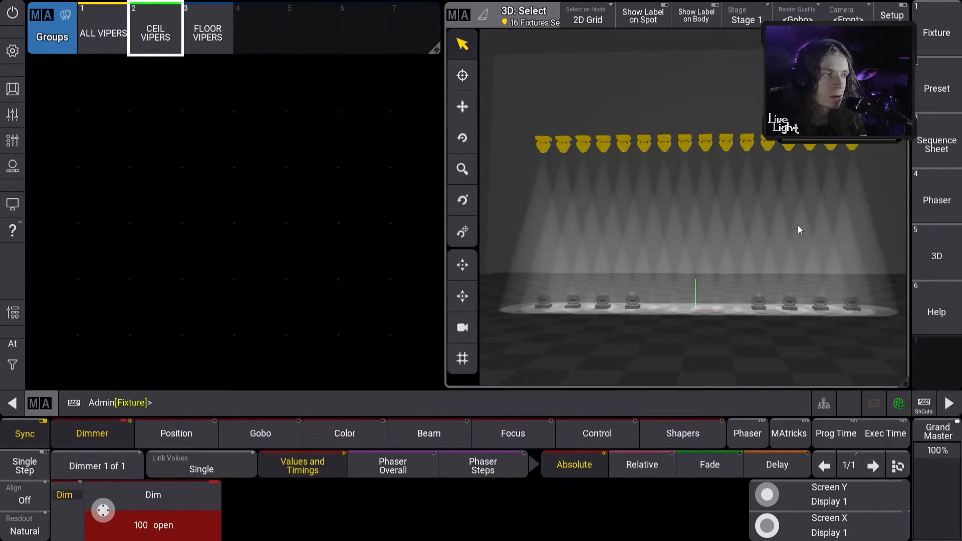
# Tilt the ceiling fixtures up and down through their range and leave the tilt at -33.50.
pyautogui.moveTo(804, 208)
pyautogui.mouseDown()
pyautogui.moveTo(630, 232)
pyautogui.moveTo(805, 221)
pyautogui.moveTo(743, 222)
pyautogui.moveTo(796, 222)
pyautogui.mouseUp()
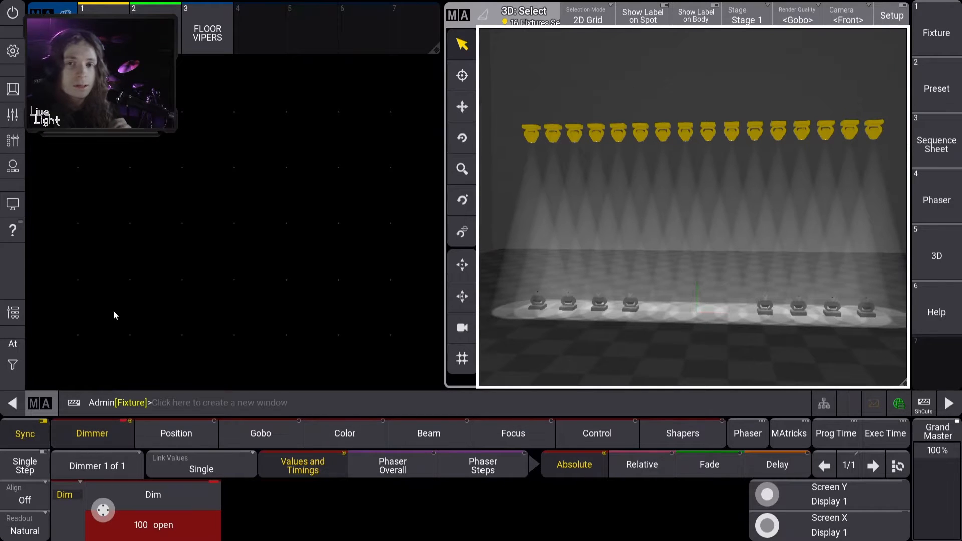
pyautogui.click(187, 433)
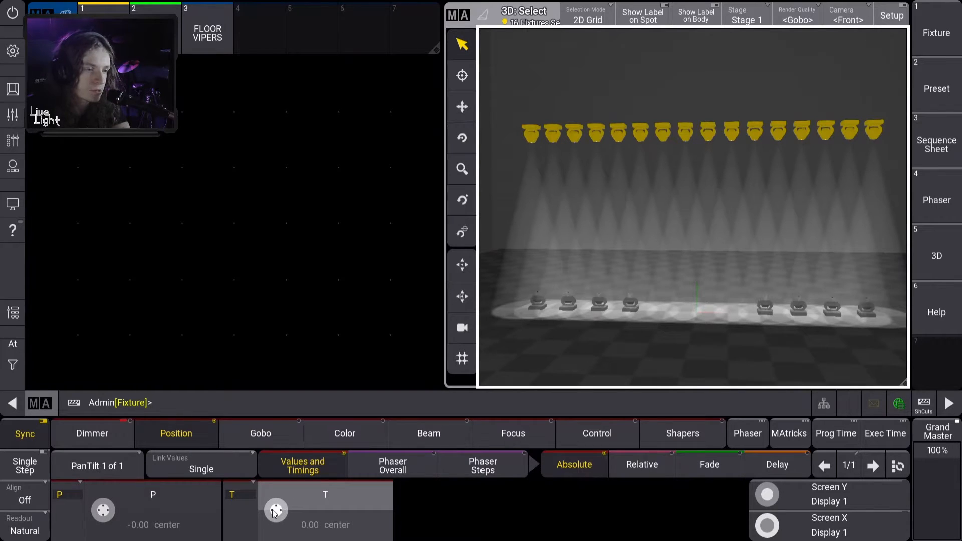
pyautogui.scroll(1, 274, 515)
pyautogui.scroll(5, 274, 515)
pyautogui.scroll(13, 273, 515)
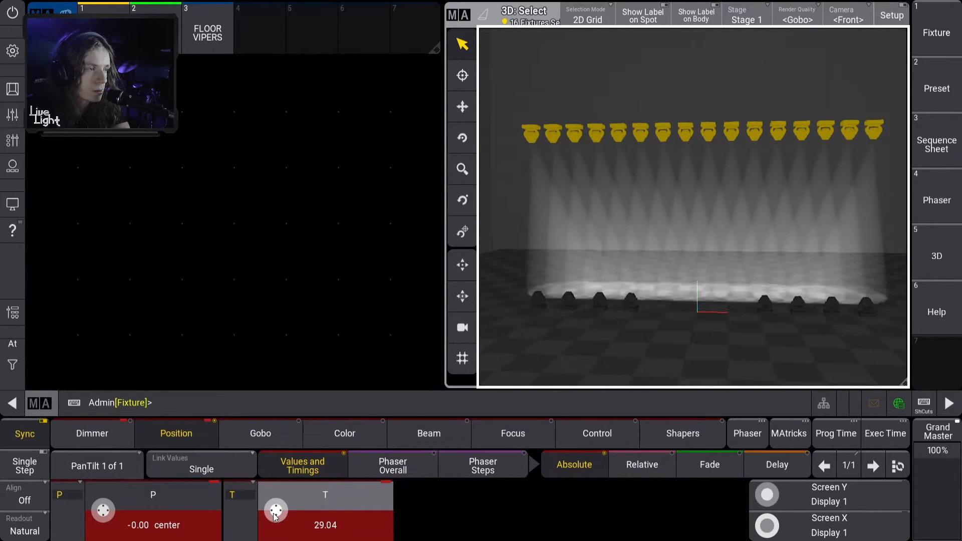
pyautogui.scroll(3, 275, 517)
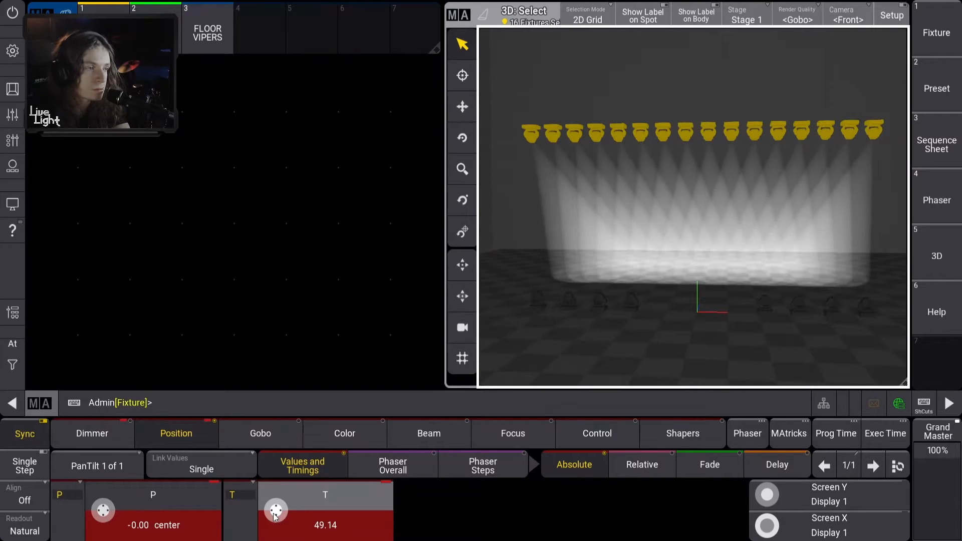
pyautogui.scroll(-15, 274, 517)
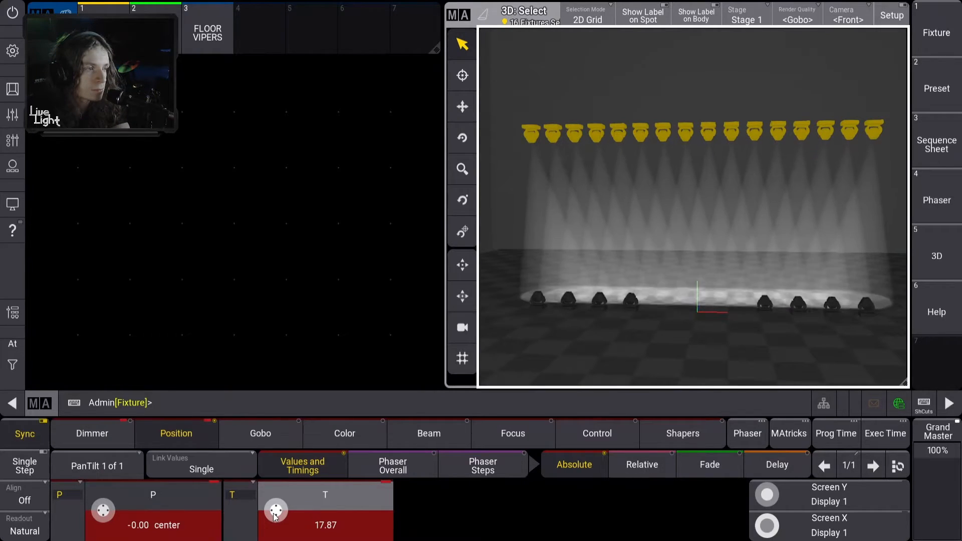
pyautogui.scroll(-11, 275, 517)
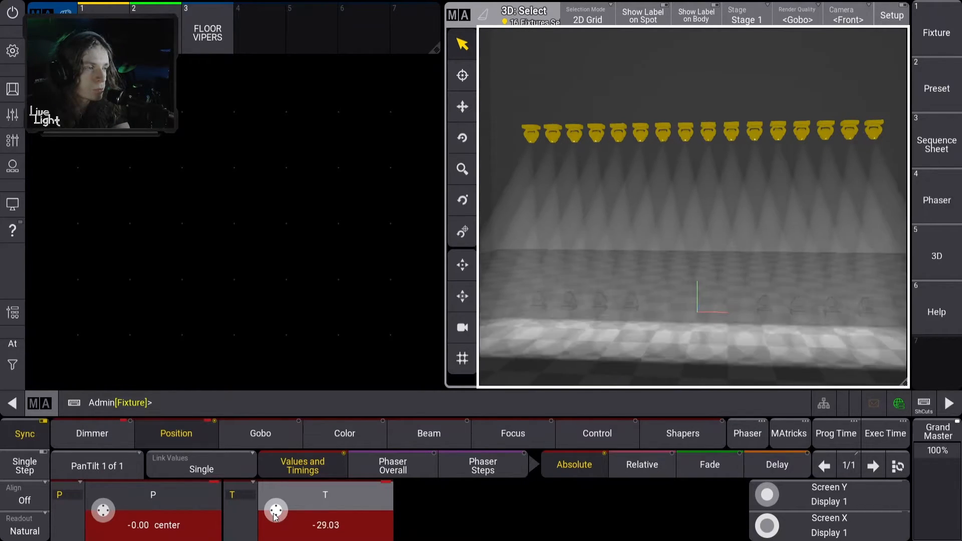
pyautogui.scroll(1, 274, 516)
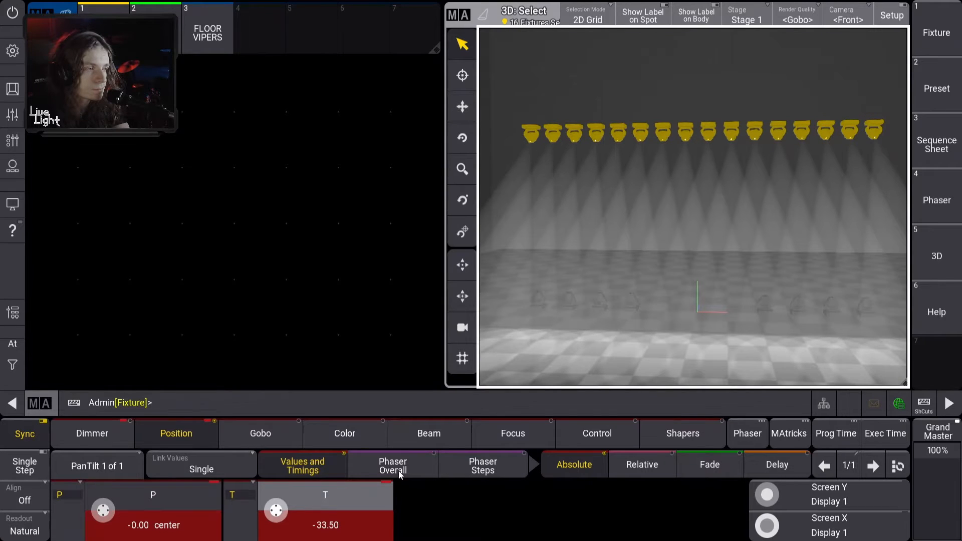
# Bring up the Gobo attributes of the ceiling fixtures for a look, followed by their RGB Color attributes.
pyautogui.scroll(-5, 645, 298)
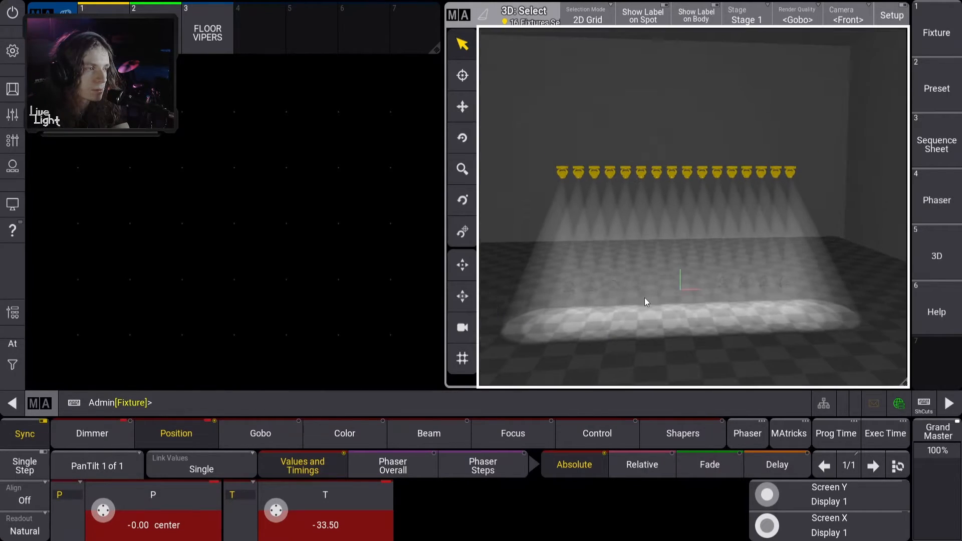
pyautogui.scroll(3, 640, 289)
pyautogui.scroll(-1, 640, 289)
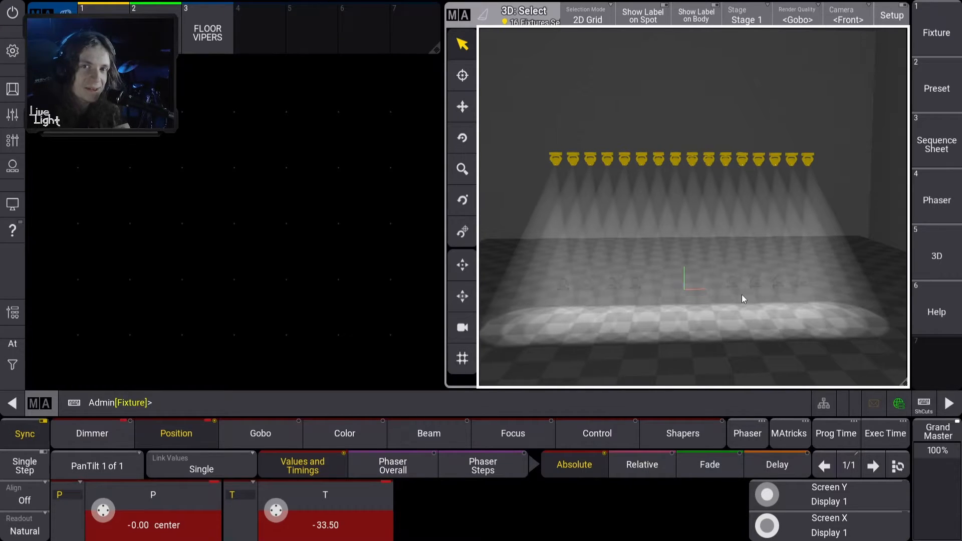
pyautogui.scroll(2, 747, 276)
pyautogui.moveTo(678, 244); pyautogui.dragTo(681, 245)
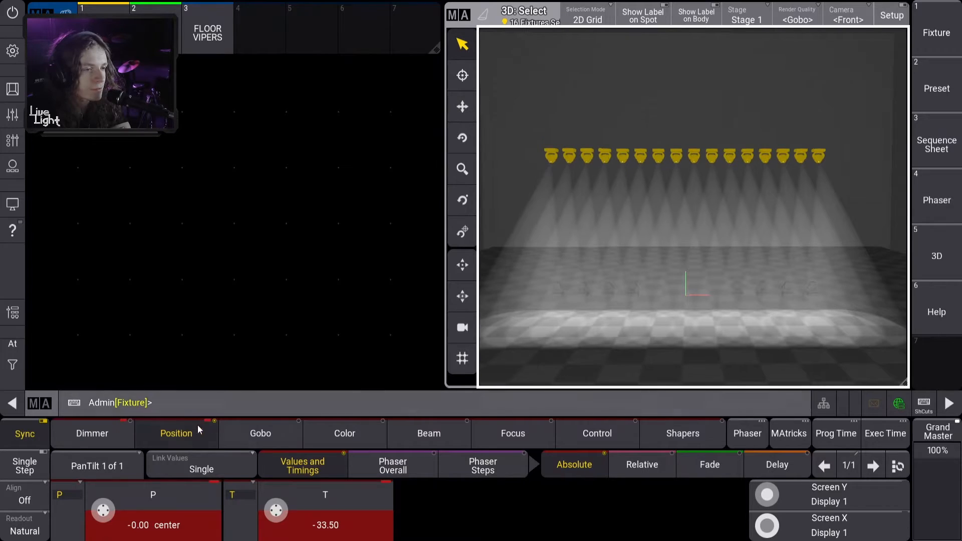
pyautogui.click(241, 432)
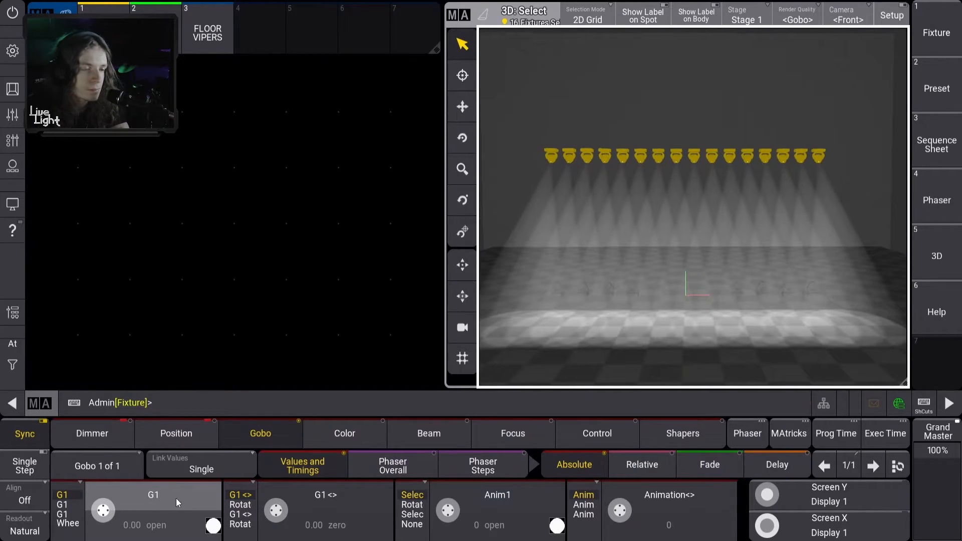
pyautogui.click(344, 438)
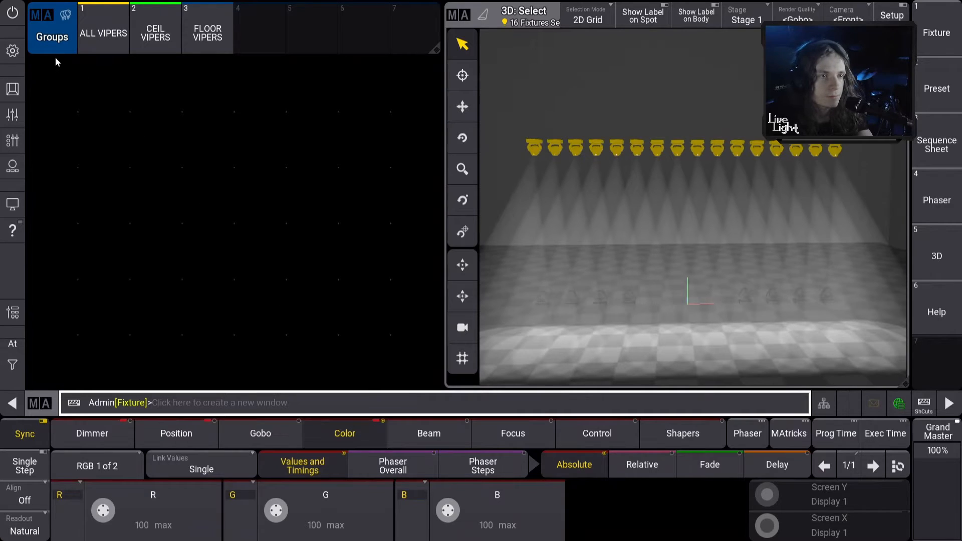
# Add a Color Picker window in the empty area below the Groups pool and switch it to its fader controls.
pyautogui.click(35, 64)
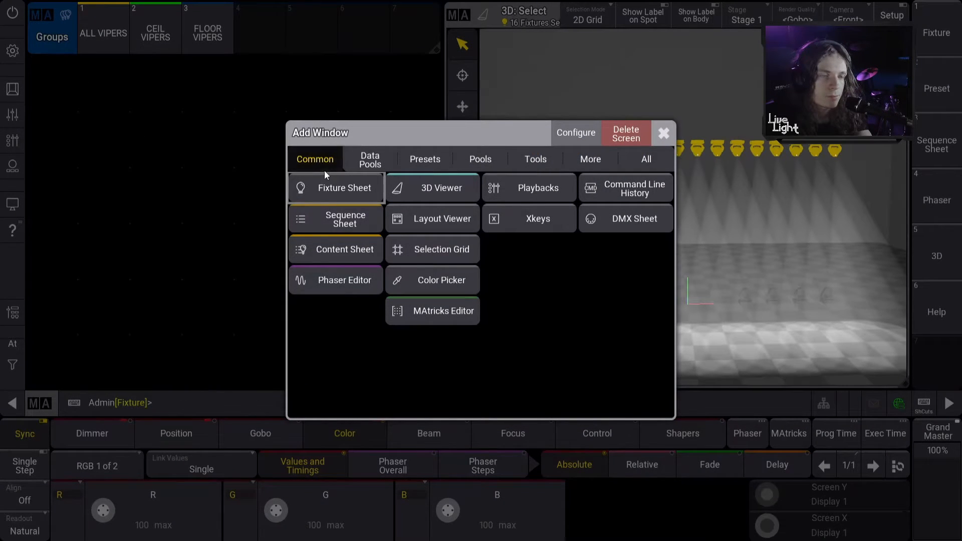
pyautogui.click(370, 160)
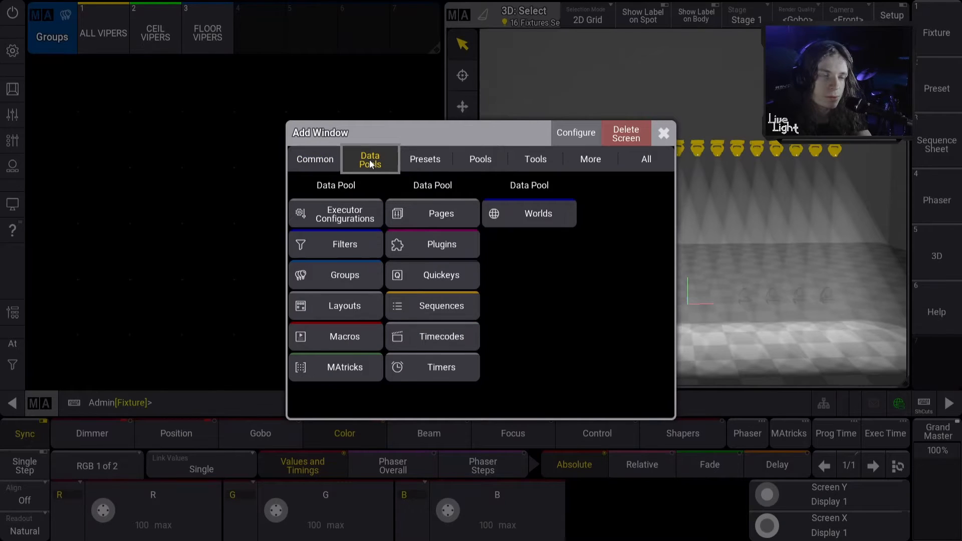
pyautogui.click(311, 159)
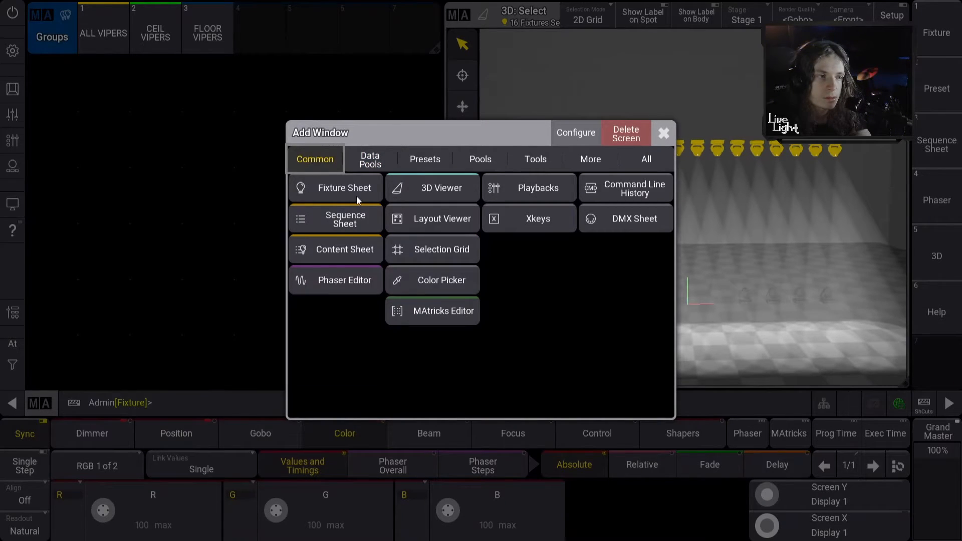
pyautogui.click(436, 277)
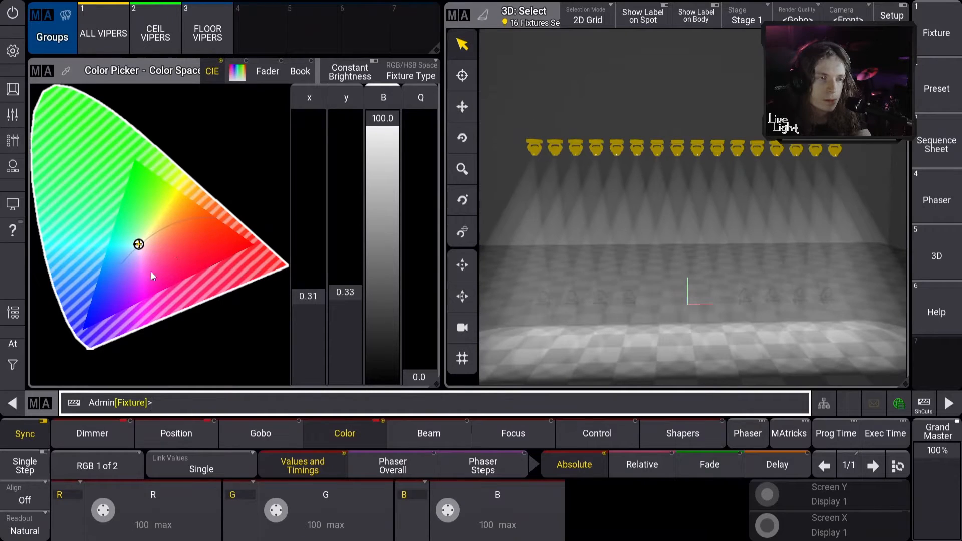
pyautogui.click(238, 71)
pyautogui.click(265, 70)
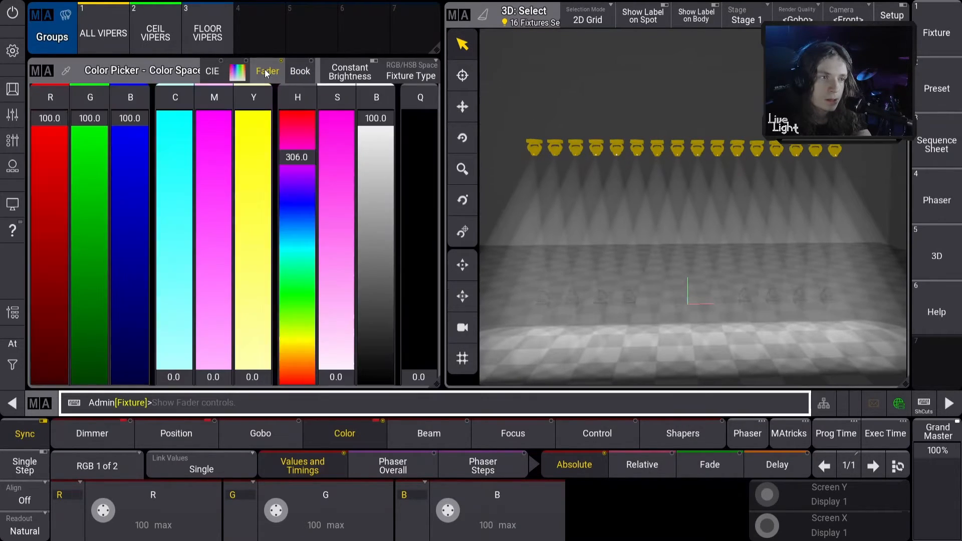
# Look through the Color Picker's swatch book, then set the ceiling fixtures to cyan in the CIE diagram at x 0.23, y 0.35.
pyautogui.click(310, 74)
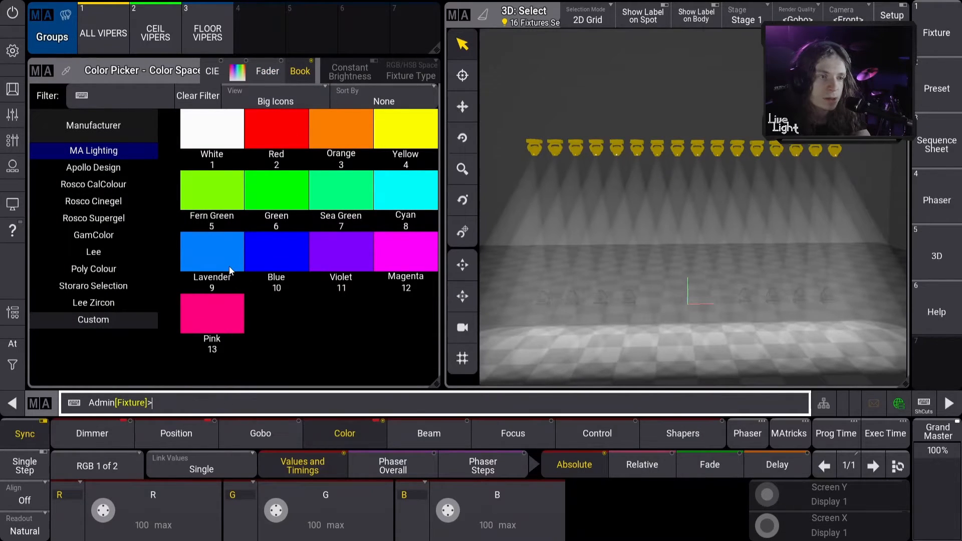
pyautogui.click(211, 76)
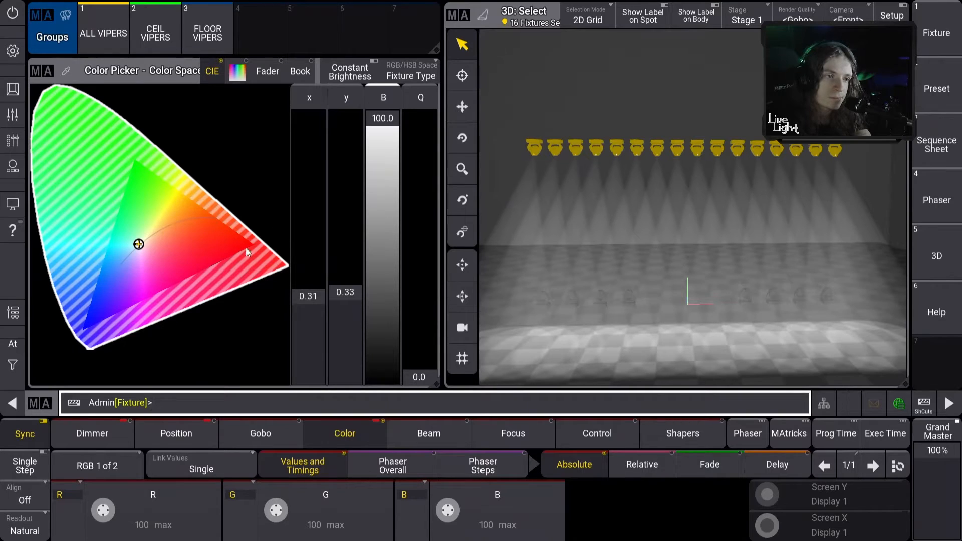
pyautogui.moveTo(139, 244); pyautogui.dragTo(56, 227)
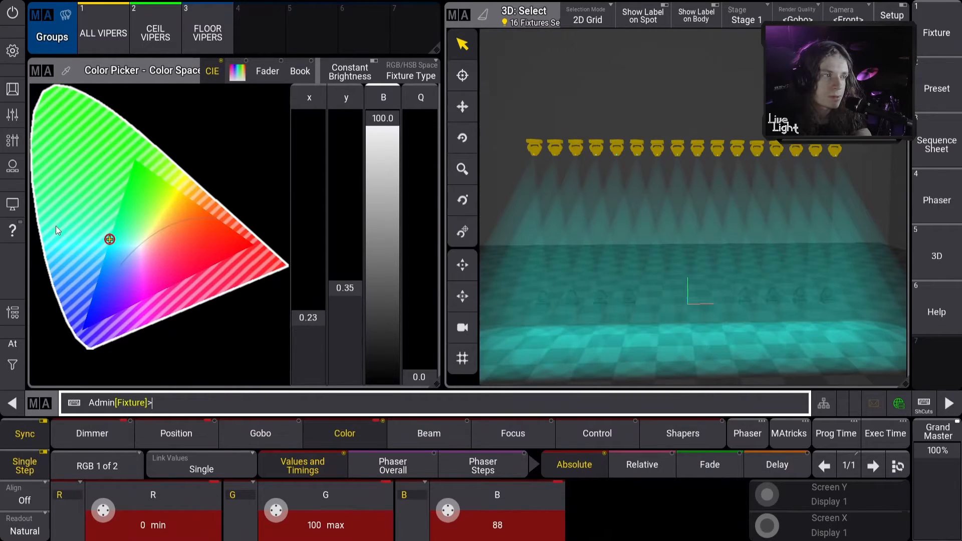
# Fan the pan of the ceiling fixtures with Align set to /, bringing the pan value to 85.50.
pyautogui.moveTo(582, 255); pyautogui.dragTo(694, 203)
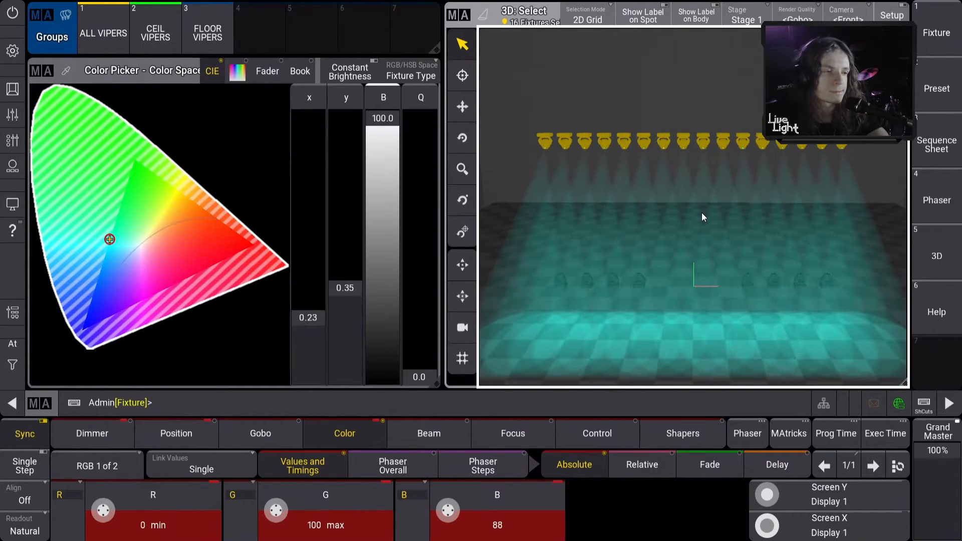
pyautogui.moveTo(724, 206); pyautogui.dragTo(727, 195)
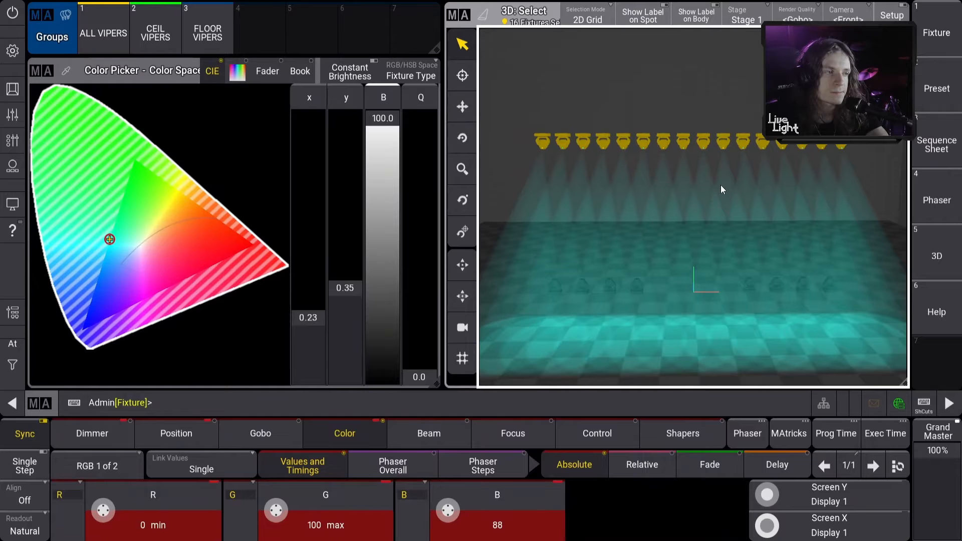
pyautogui.moveTo(721, 185); pyautogui.dragTo(687, 249)
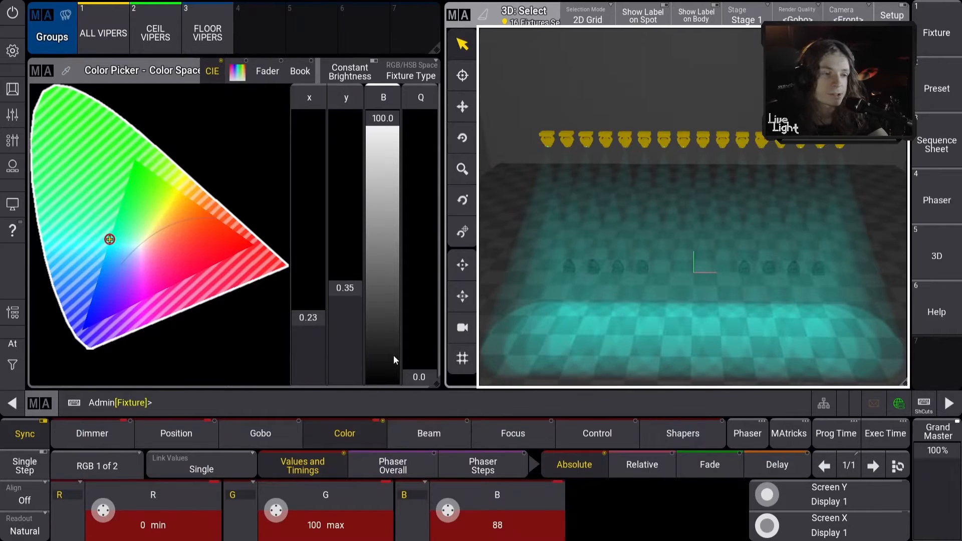
pyautogui.click(198, 436)
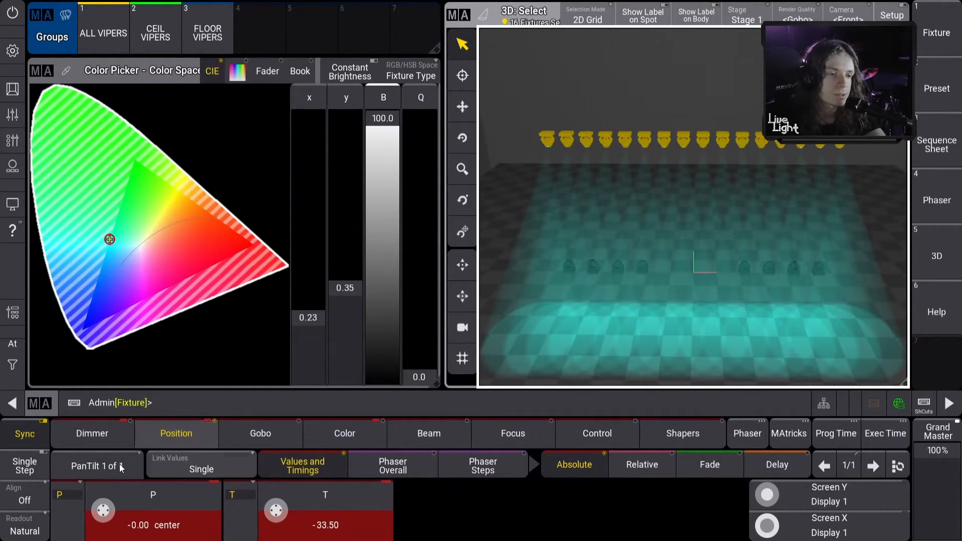
pyautogui.click(30, 492)
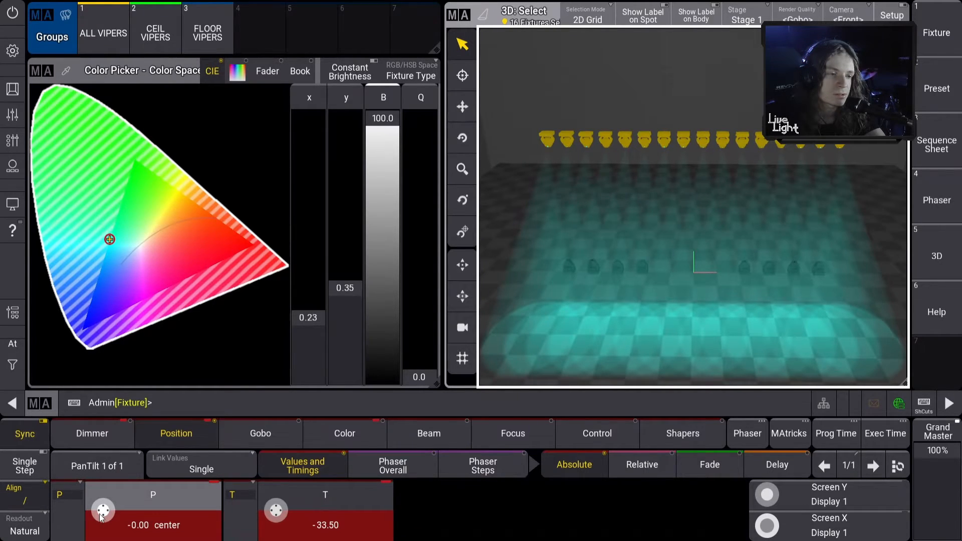
pyautogui.scroll(3, 99, 513)
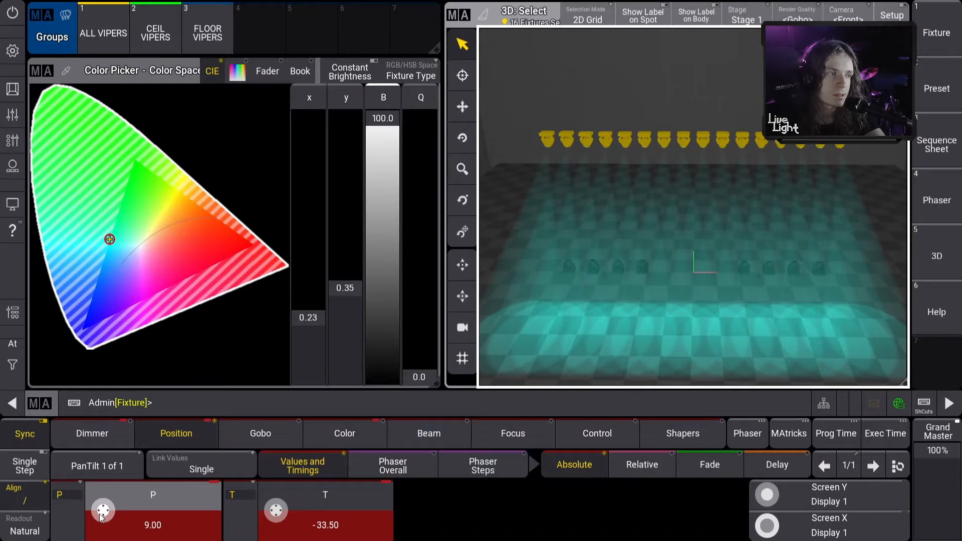
pyautogui.scroll(10, 99, 514)
pyautogui.scroll(6, 99, 513)
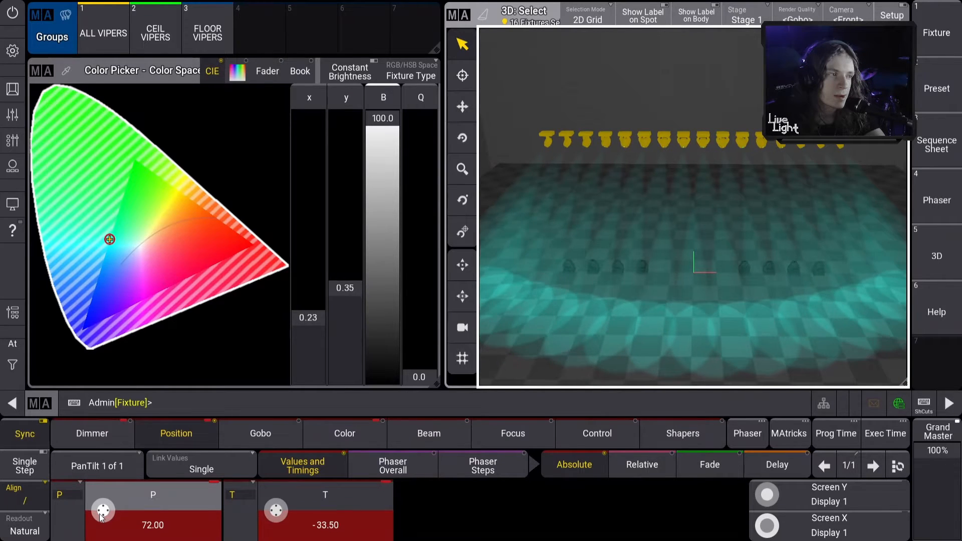
# Tilt the fanned ceiling fixtures through their range down to -134.00 and leave the tilt at -42.43.
pyautogui.moveTo(565, 353); pyautogui.dragTo(471, 414)
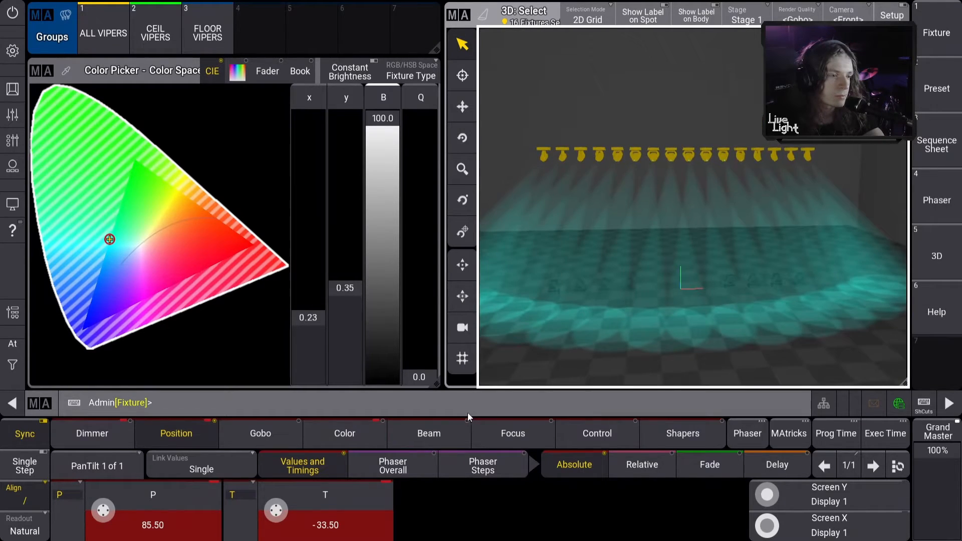
pyautogui.scroll(2, 277, 513)
pyautogui.scroll(5, 277, 513)
pyautogui.scroll(-15, 277, 513)
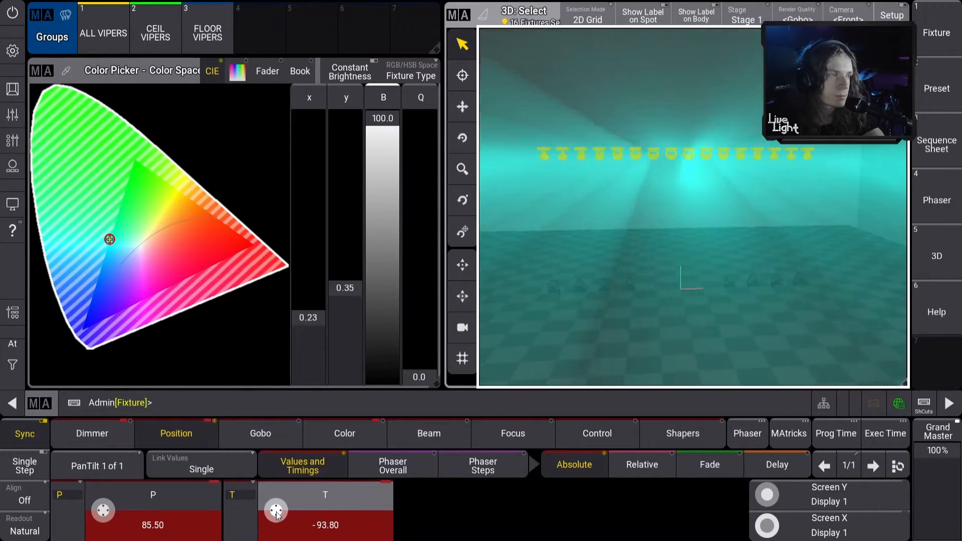
pyautogui.scroll(-20, 277, 512)
pyautogui.moveTo(630, 219)
pyautogui.mouseDown()
pyautogui.moveTo(624, 166)
pyautogui.moveTo(598, 205)
pyautogui.moveTo(619, 210)
pyautogui.mouseUp()
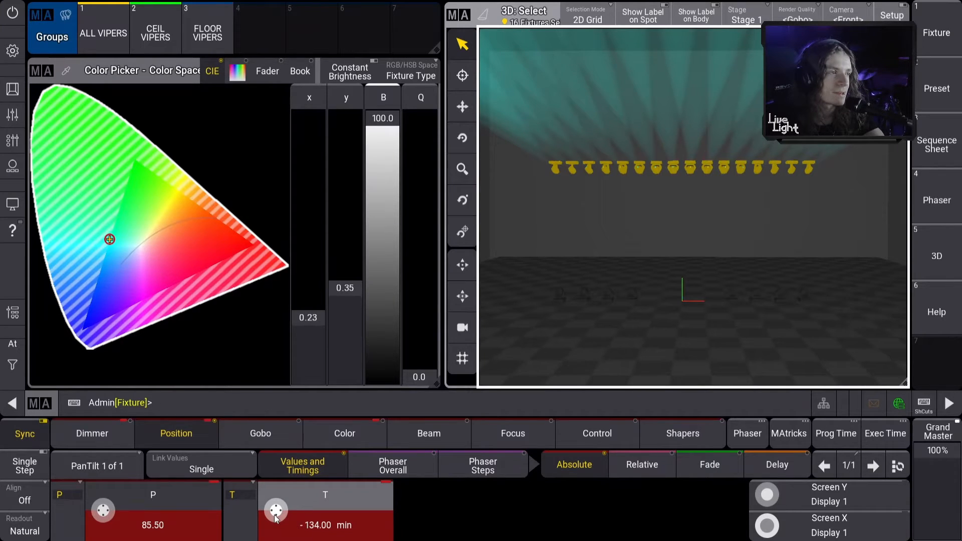
pyautogui.scroll(14, 275, 521)
pyautogui.scroll(13, 275, 521)
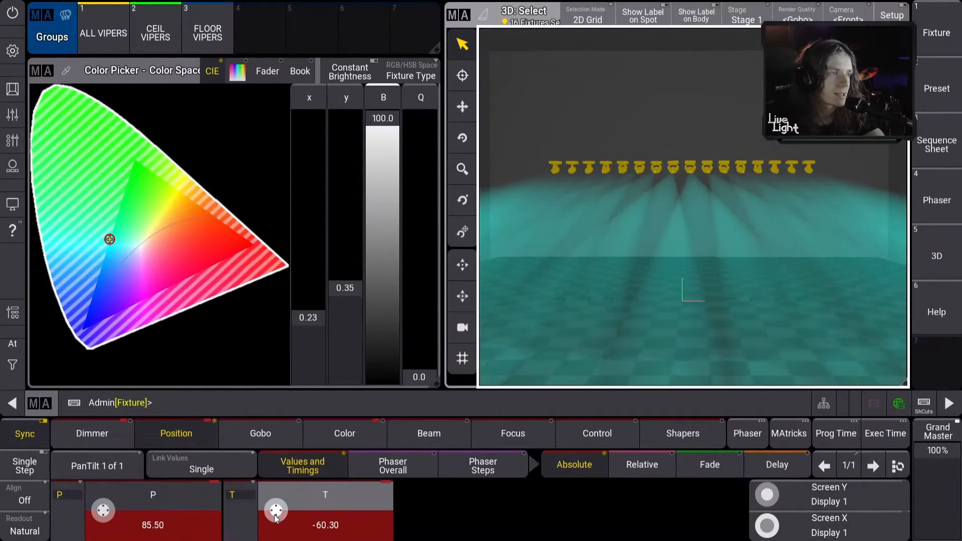
pyautogui.scroll(1, 275, 520)
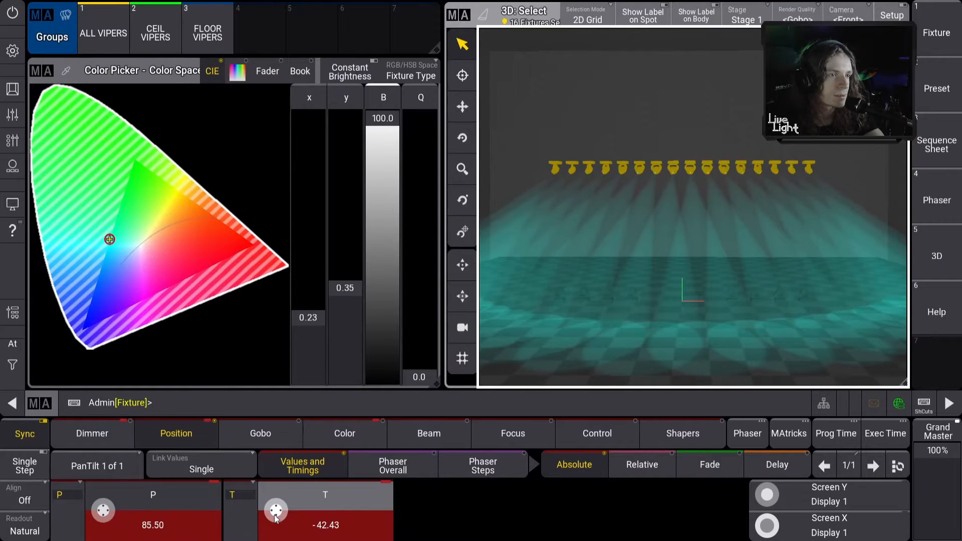
# Delete the Color Picker window below the Groups pool.
pyautogui.click(44, 69)
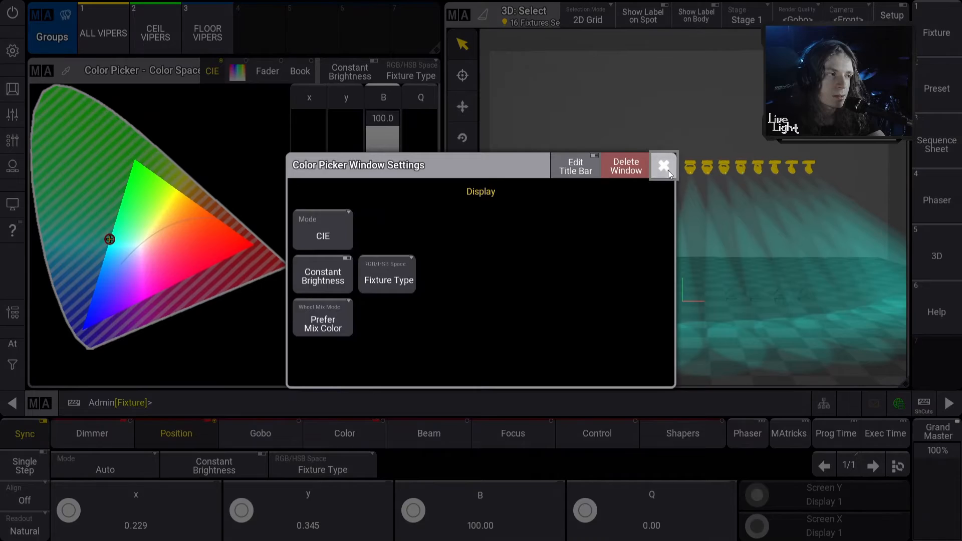
pyautogui.click(663, 166)
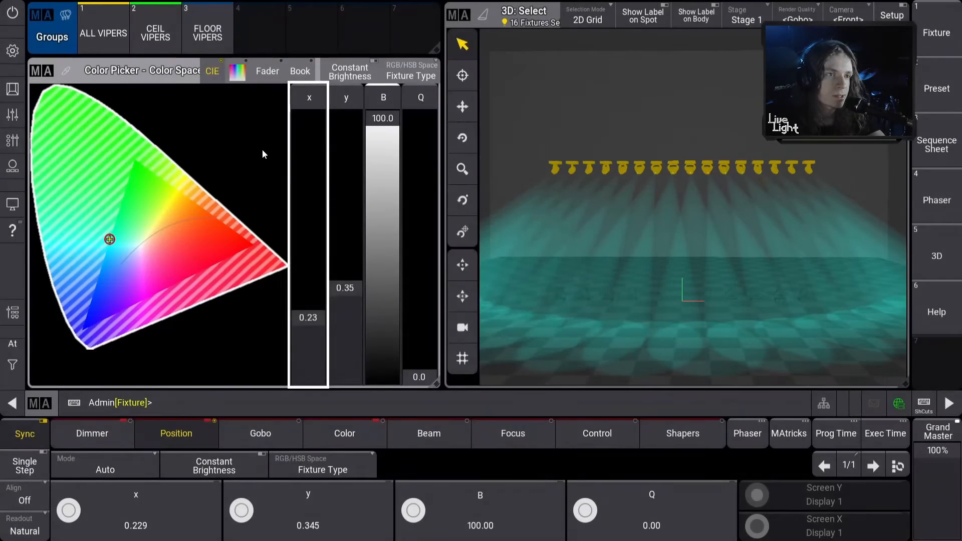
pyautogui.click(40, 71)
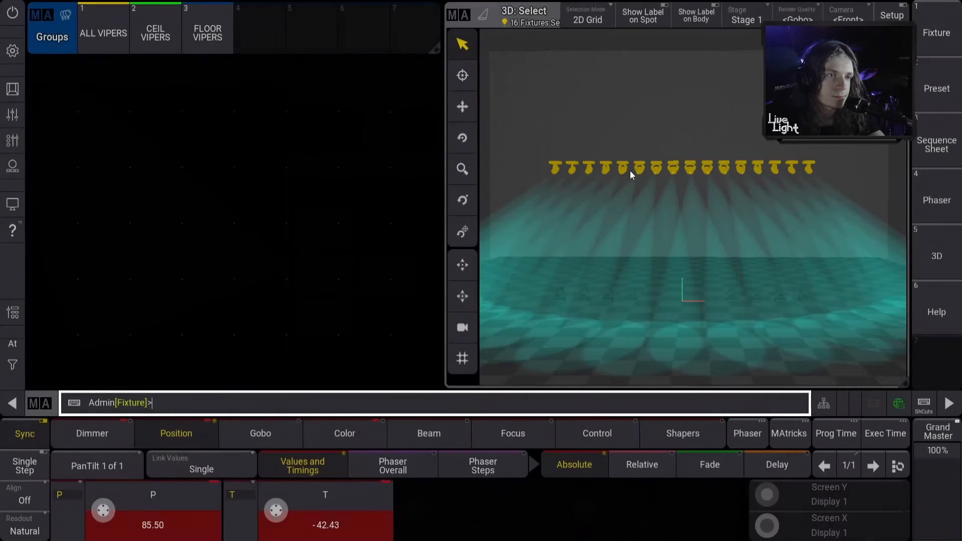
pyautogui.click(626, 168)
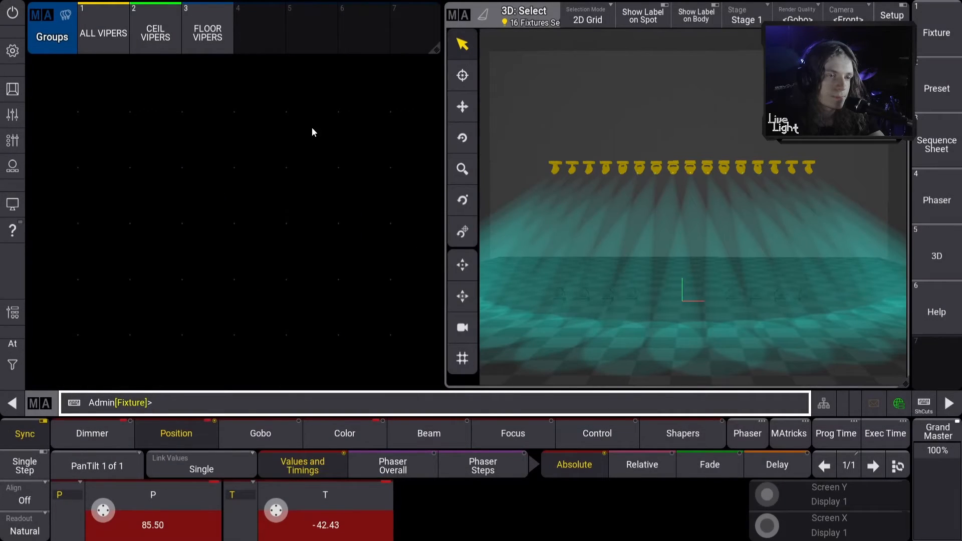
# Add a Position preset pool window below the Groups pool and shrink it to a single row.
pyautogui.click(36, 64)
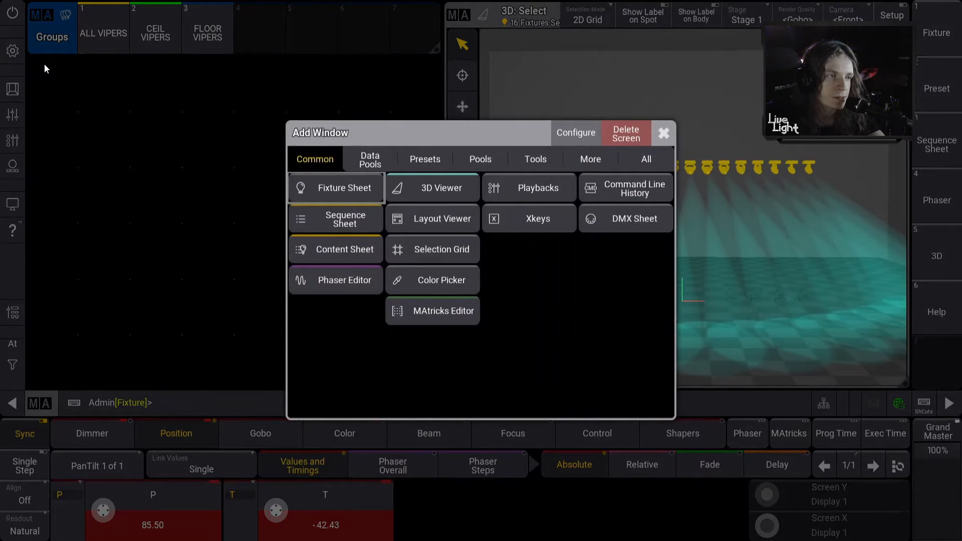
pyautogui.click(363, 152)
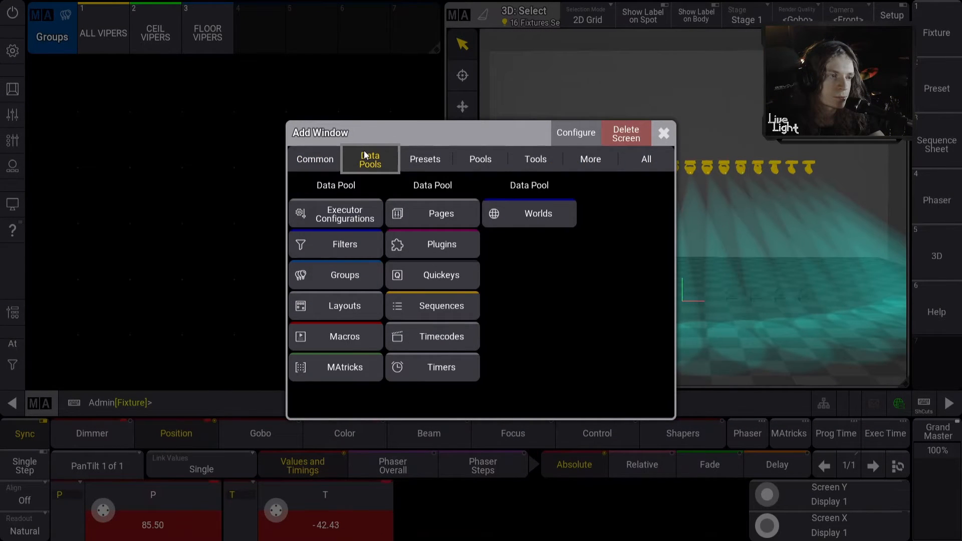
pyautogui.click(427, 158)
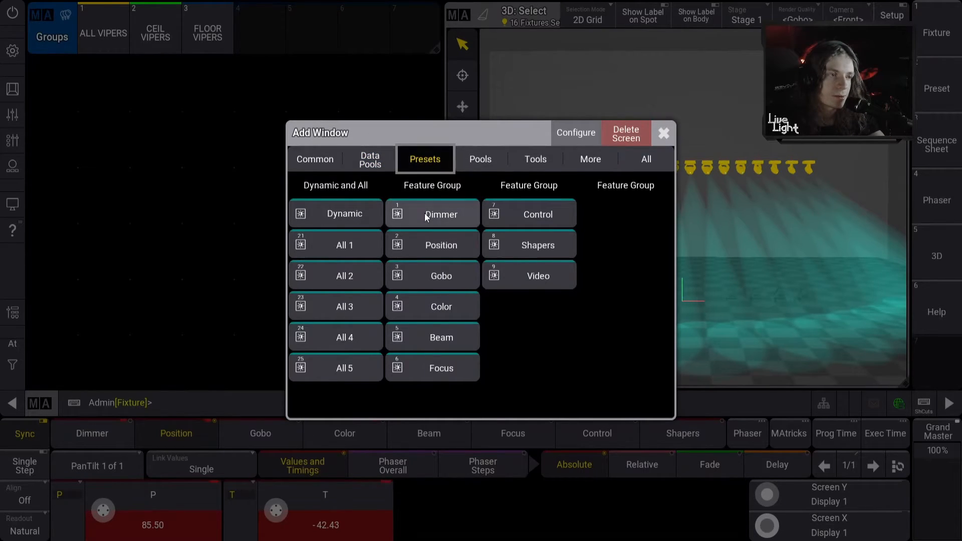
pyautogui.click(425, 247)
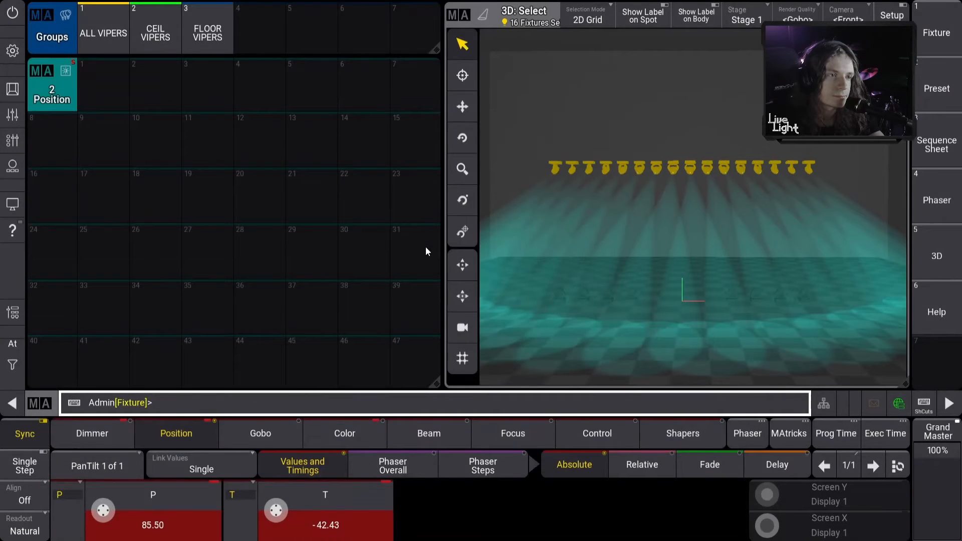
pyautogui.moveTo(434, 388); pyautogui.dragTo(438, 113)
# Store the fanned position of the ceiling fixtures as Position preset 1 and label it FRONT FAN.
pyautogui.click(672, 206)
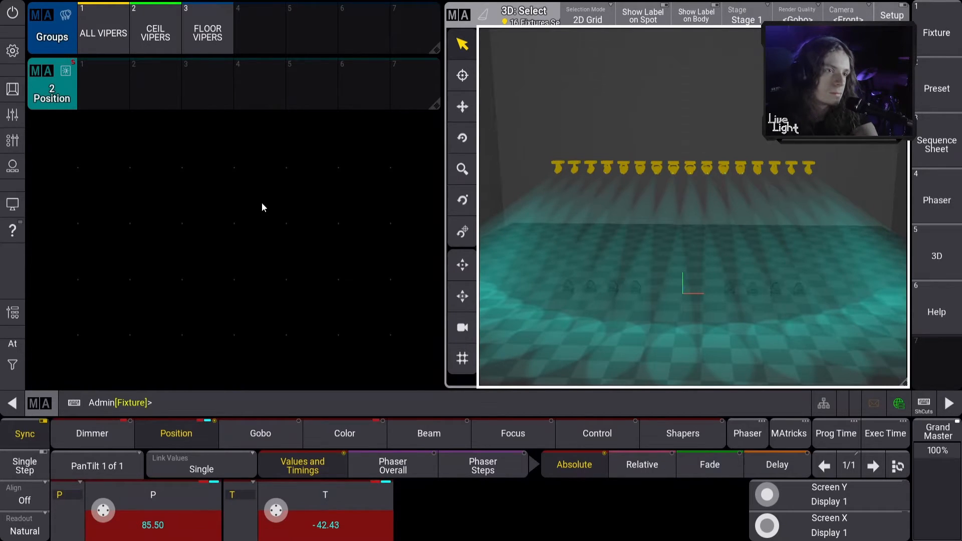
pyautogui.click(104, 98)
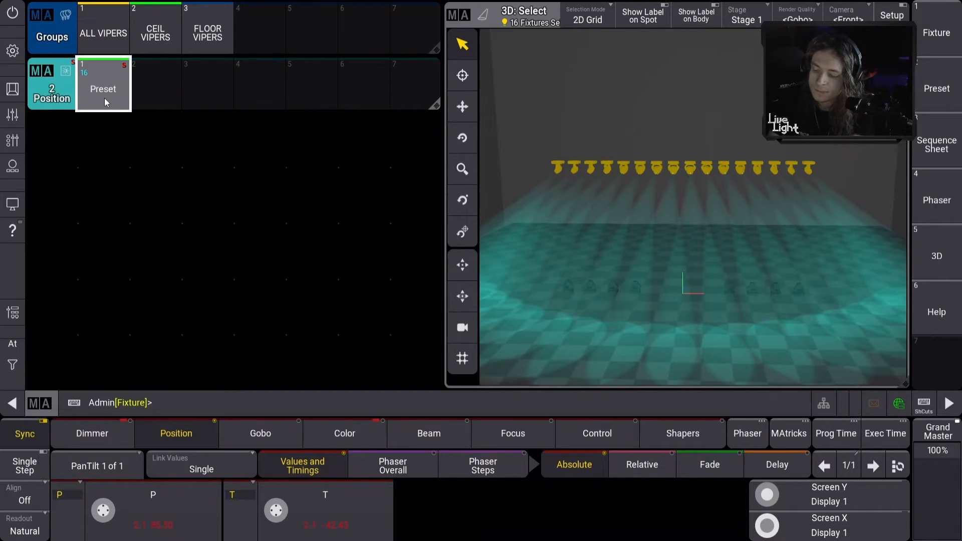
pyautogui.write('f')
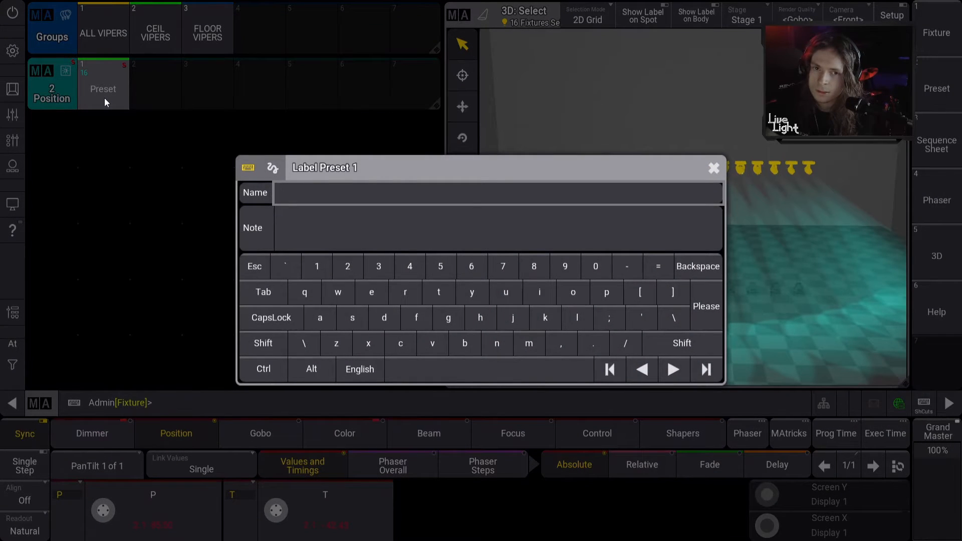
pyautogui.write('RONT FAN')
pyautogui.press('Return')
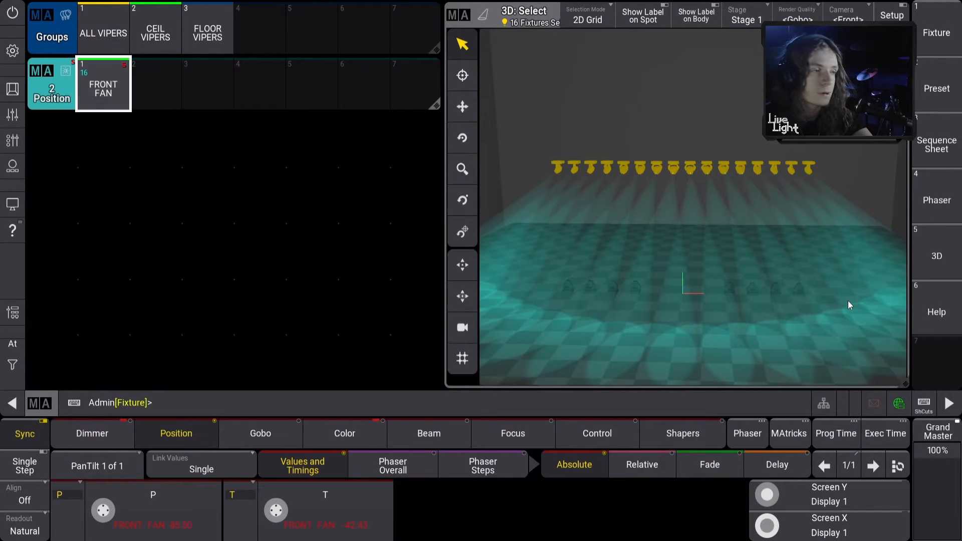
# Set the tilt and pan of the ceiling fixtures to their Default values.
pyautogui.click(744, 232)
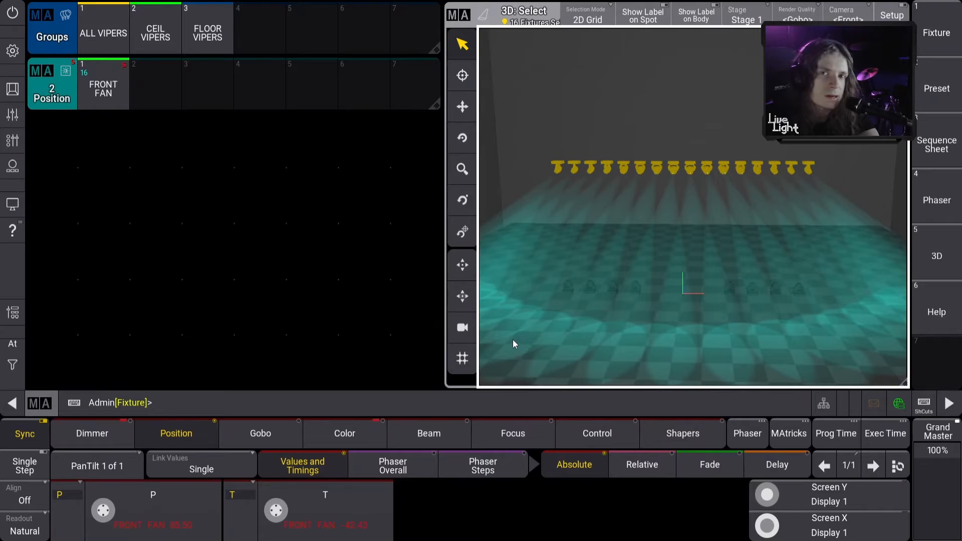
pyautogui.click(474, 472)
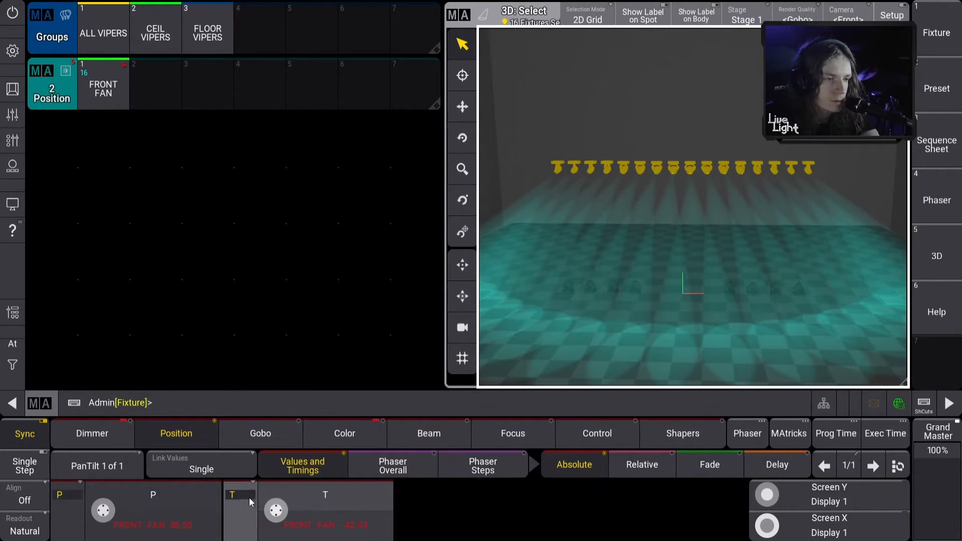
pyautogui.click(344, 499)
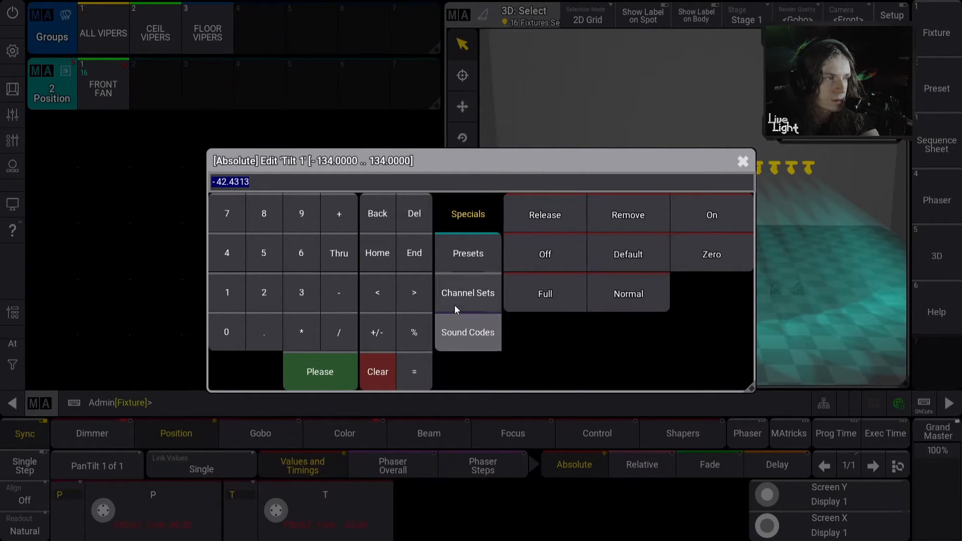
pyautogui.click(618, 266)
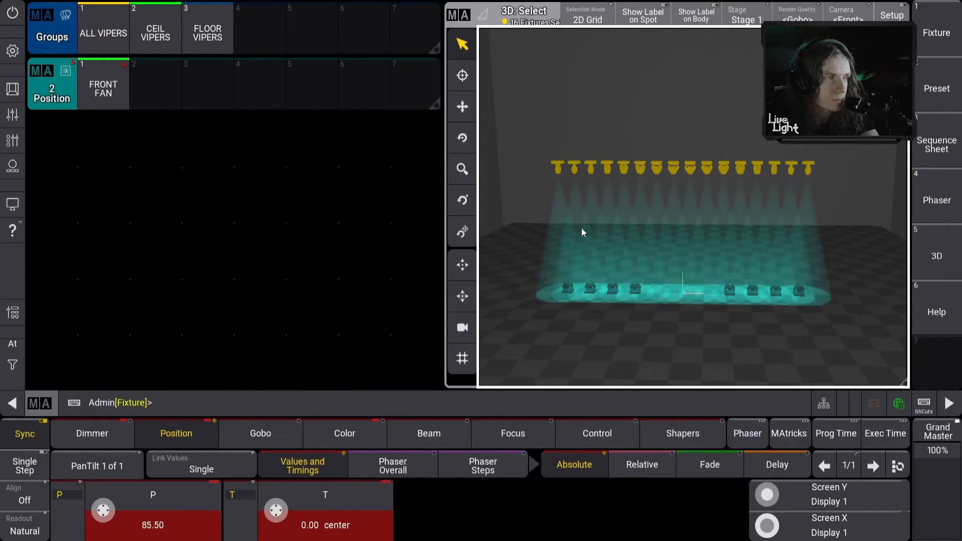
pyautogui.click(149, 494)
pyautogui.click(616, 260)
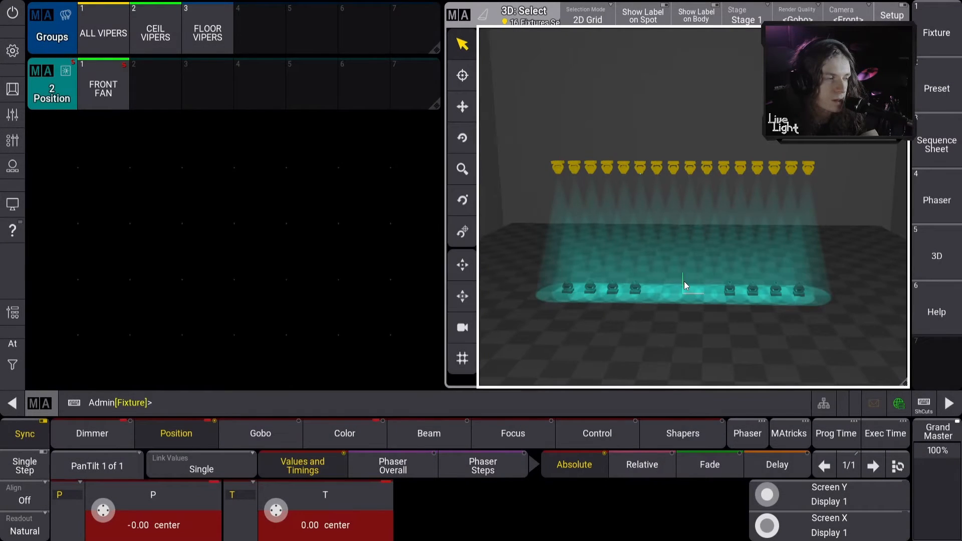
# Store the default position of the ceiling fixtures as Position preset 2 and label it DEFAULT.
pyautogui.moveTo(723, 305); pyautogui.dragTo(492, 216)
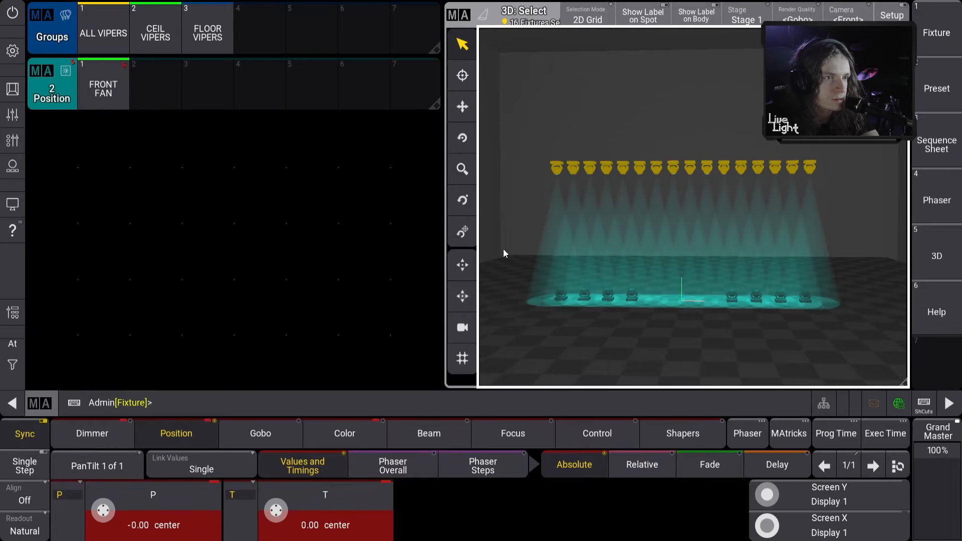
pyautogui.click(153, 88)
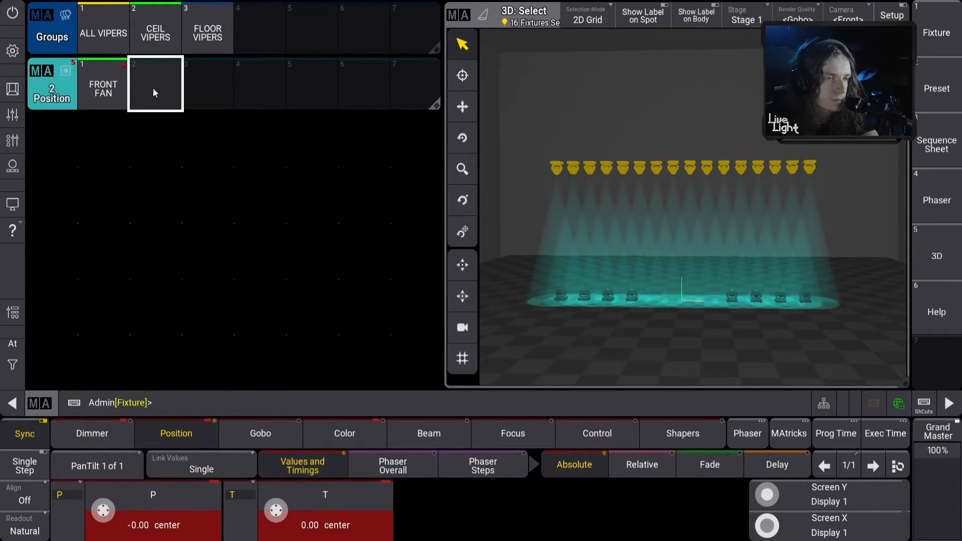
pyautogui.click(153, 92)
pyautogui.write('DEFAU')
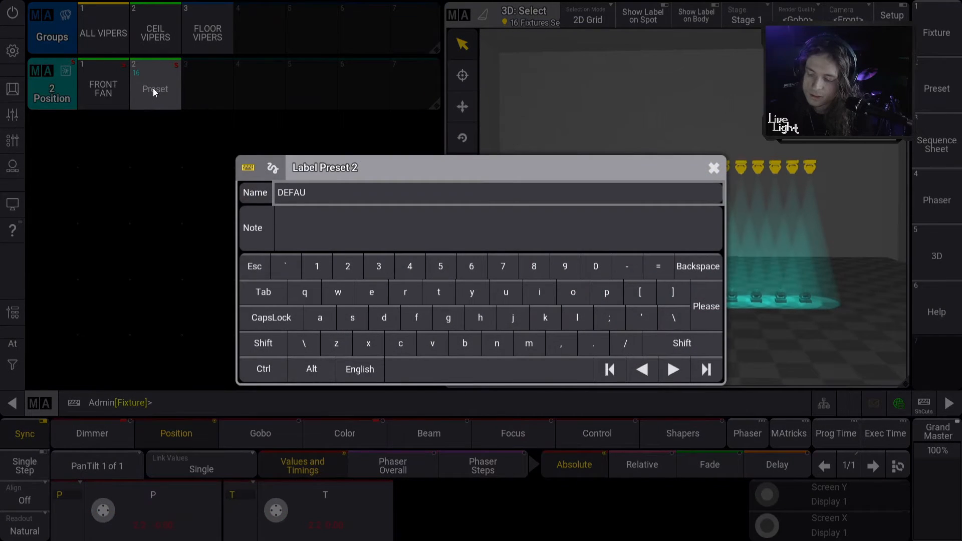
pyautogui.write('LT')
pyautogui.press('Return')
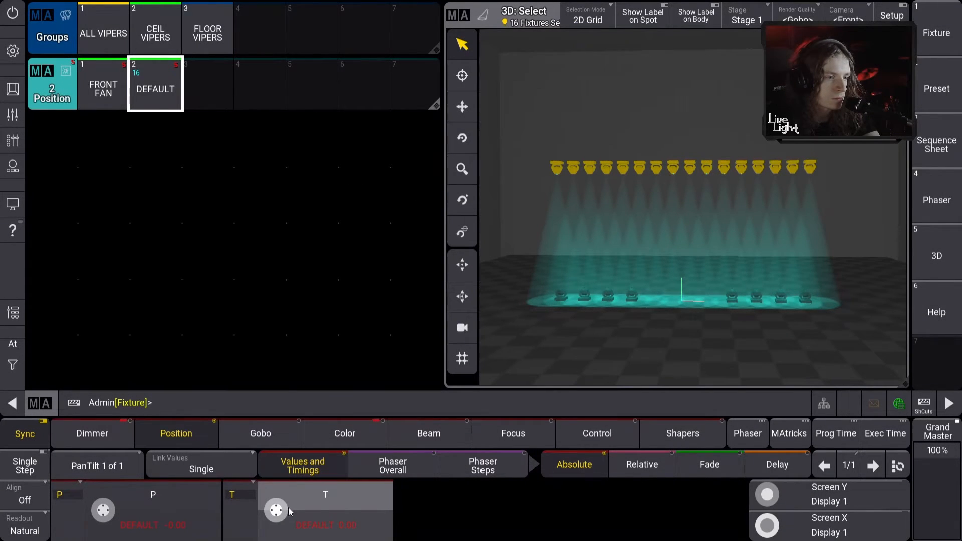
# Lower the tilt of the ceiling fixtures to its minimum of -134.
pyautogui.scroll(-10, 281, 520)
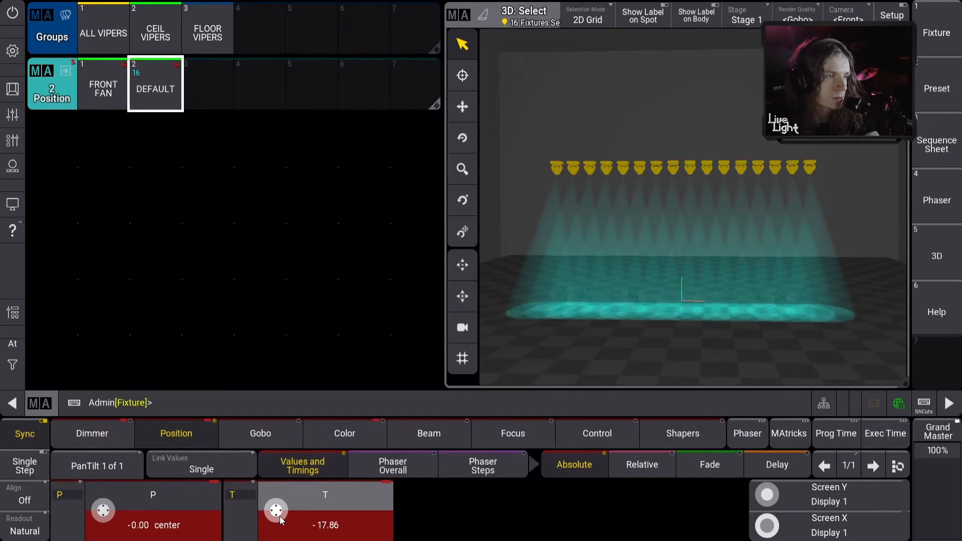
pyautogui.scroll(-20, 281, 520)
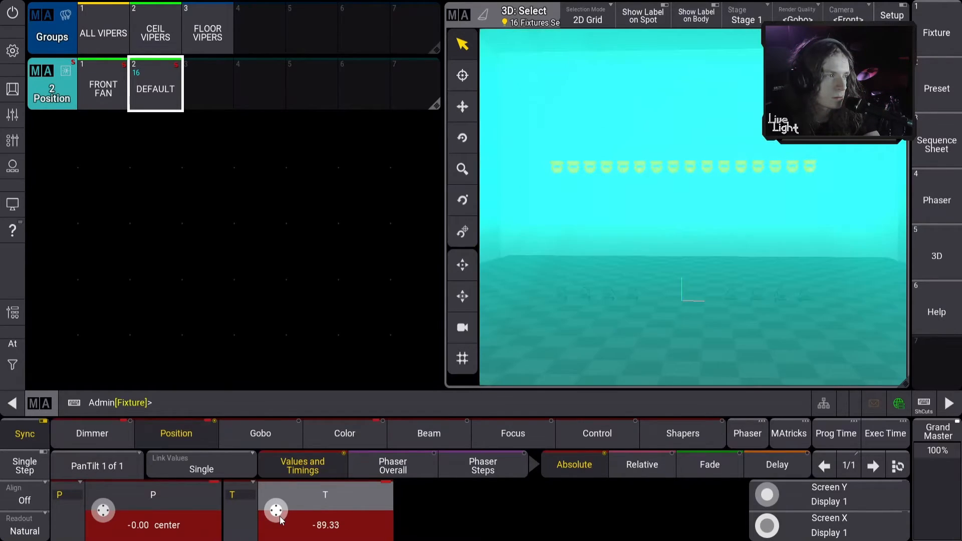
pyautogui.scroll(-10, 281, 521)
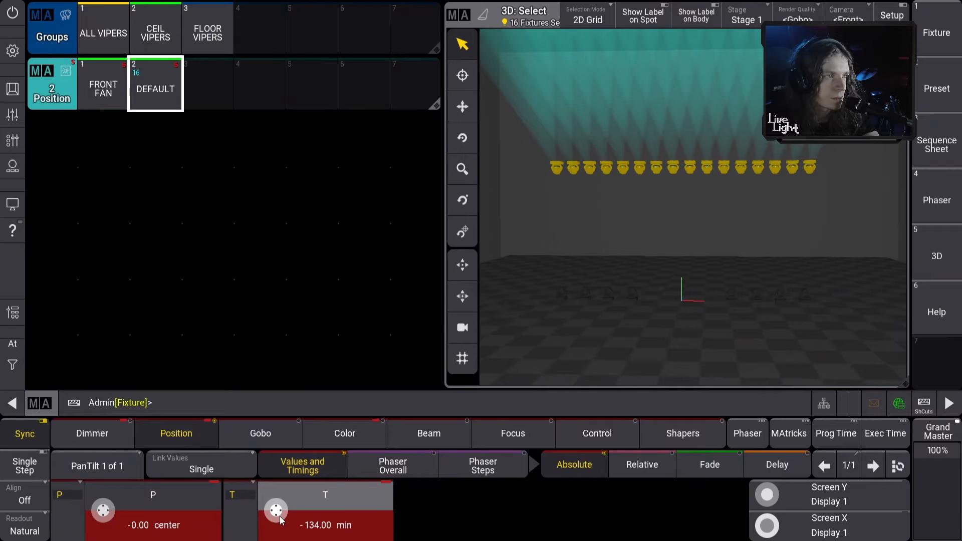
pyautogui.moveTo(656, 218); pyautogui.dragTo(692, 237)
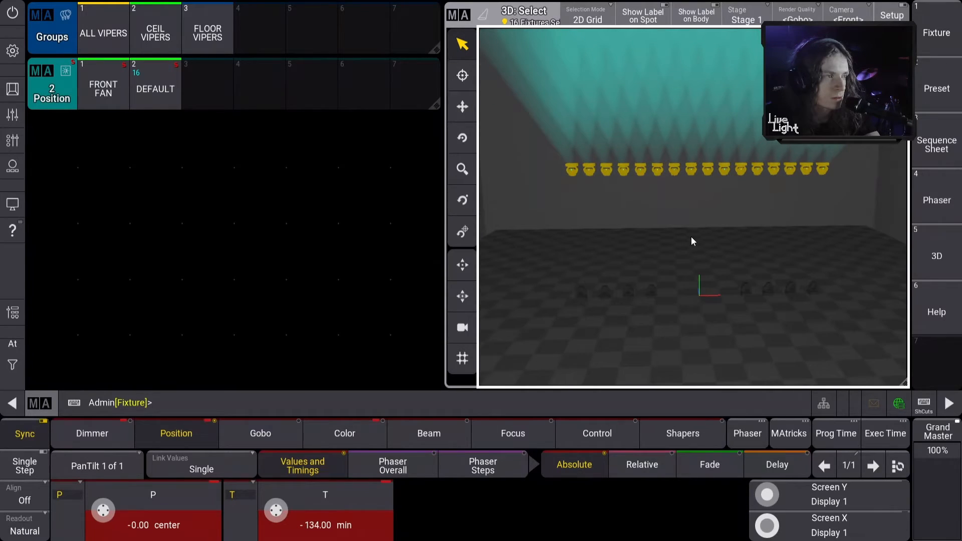
# Store the tilted position of the ceiling fixtures as Position preset 3 and label it FRONT CEILING.
pyautogui.click(208, 97)
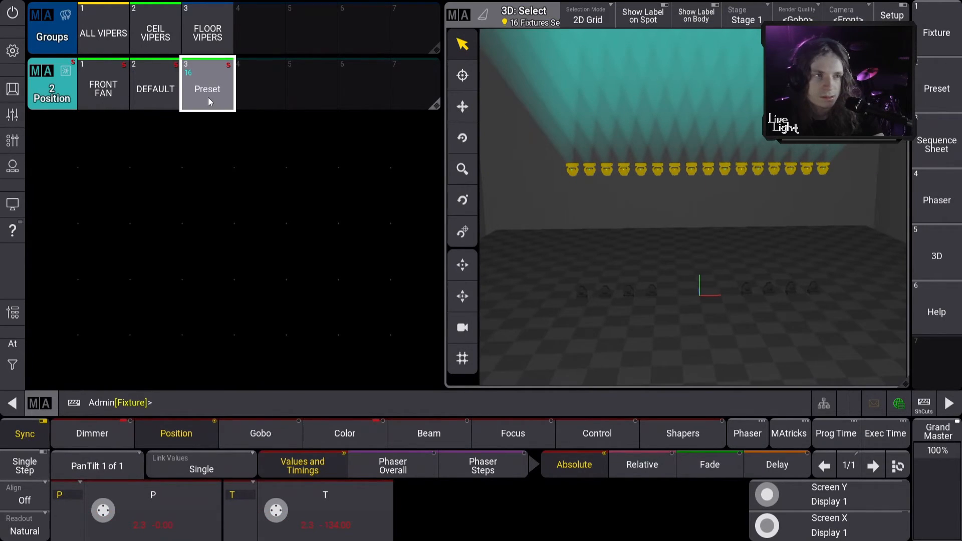
pyautogui.click(208, 97)
pyautogui.write('FRONT')
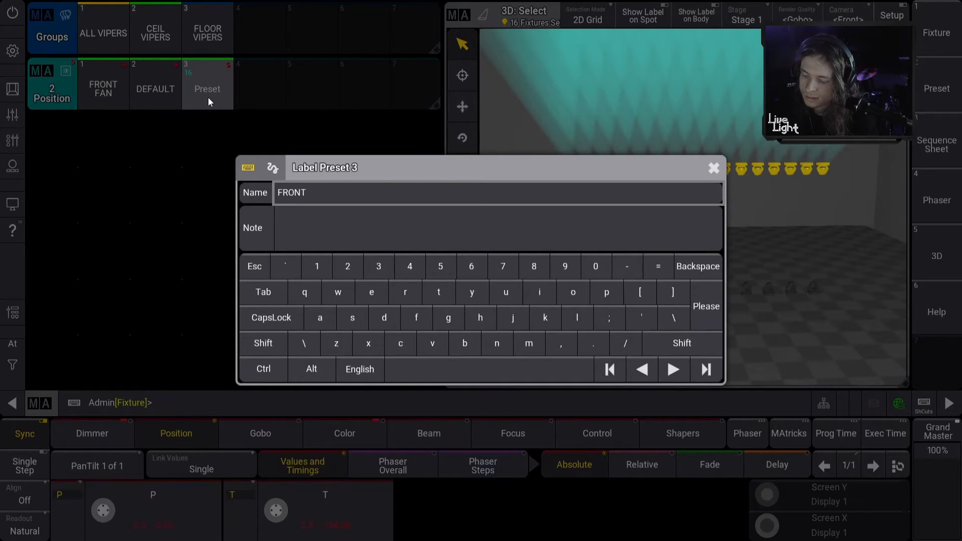
pyautogui.write(' CEILING')
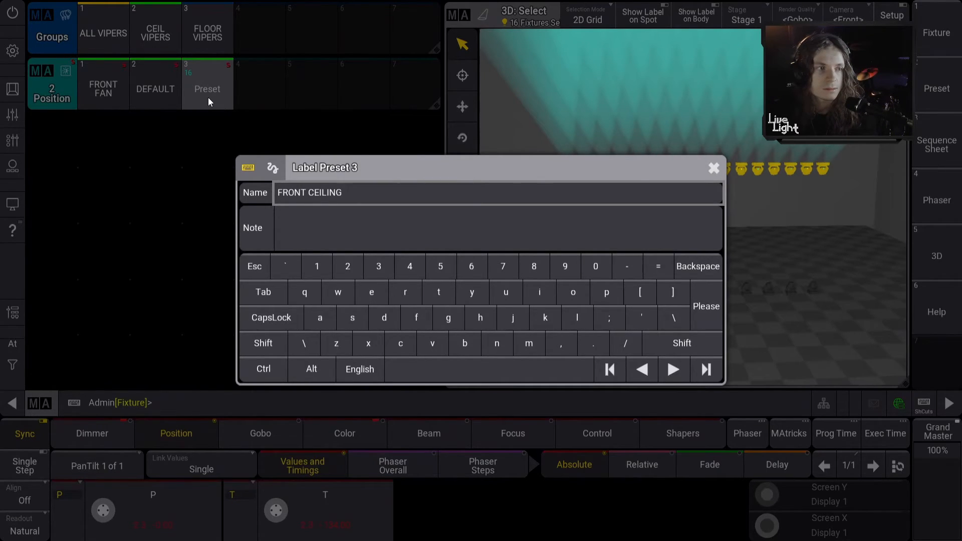
pyautogui.press('Return')
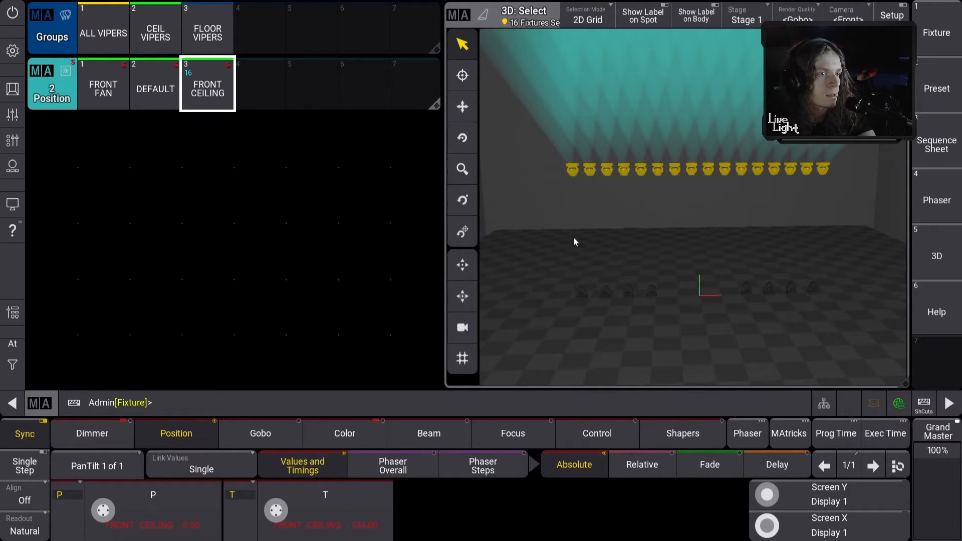
# Fan the pan of the ceiling fixtures to 103.50 using the / Align mode.
pyautogui.click(31, 501)
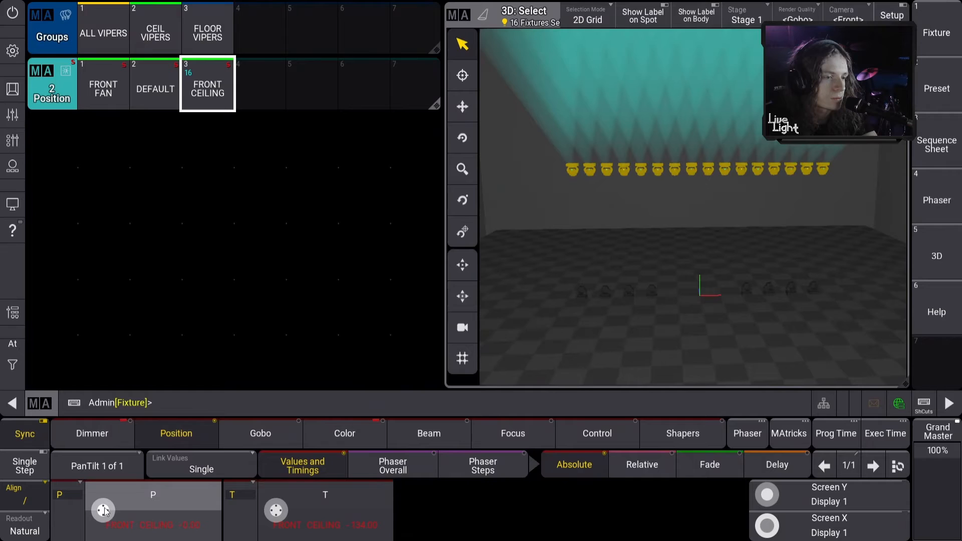
pyautogui.scroll(10, 104, 510)
pyautogui.scroll(-2, 104, 511)
# Store the fanned ceiling position as Position preset 4 and label it CEIL FAN.
pyautogui.click(252, 82)
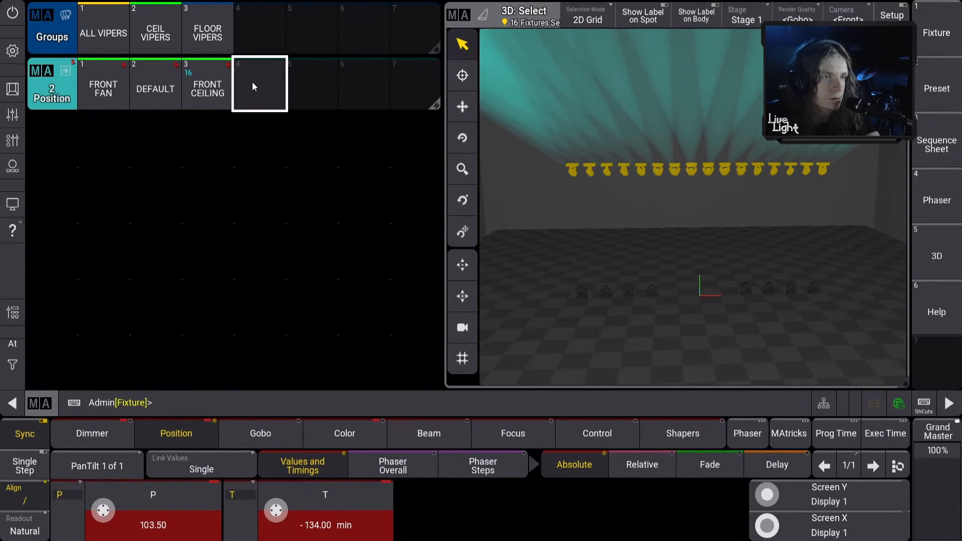
pyautogui.click(252, 82)
pyautogui.write('CEIL FAN')
pyautogui.press('Return')
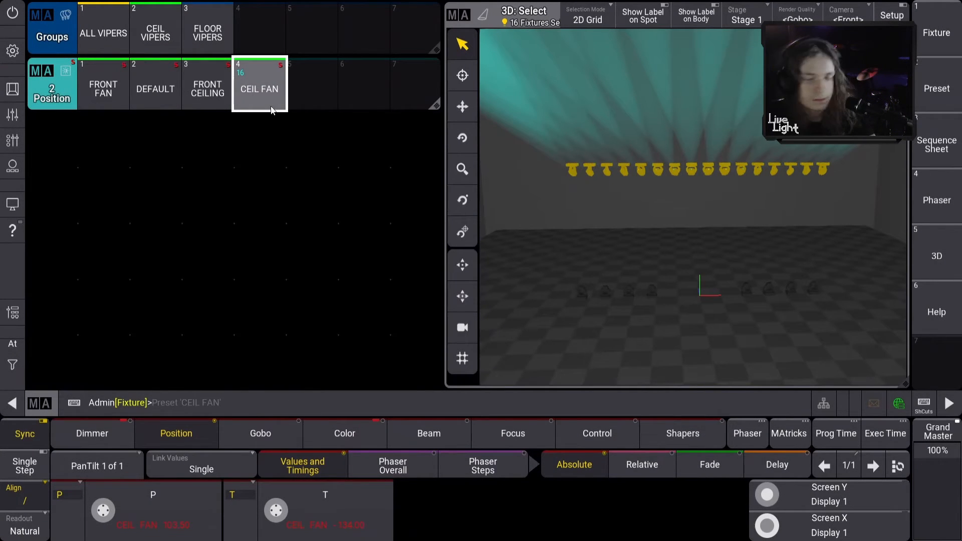
# Relabel Position preset 4 as CEILING FAN.
pyautogui.write('CEILING')
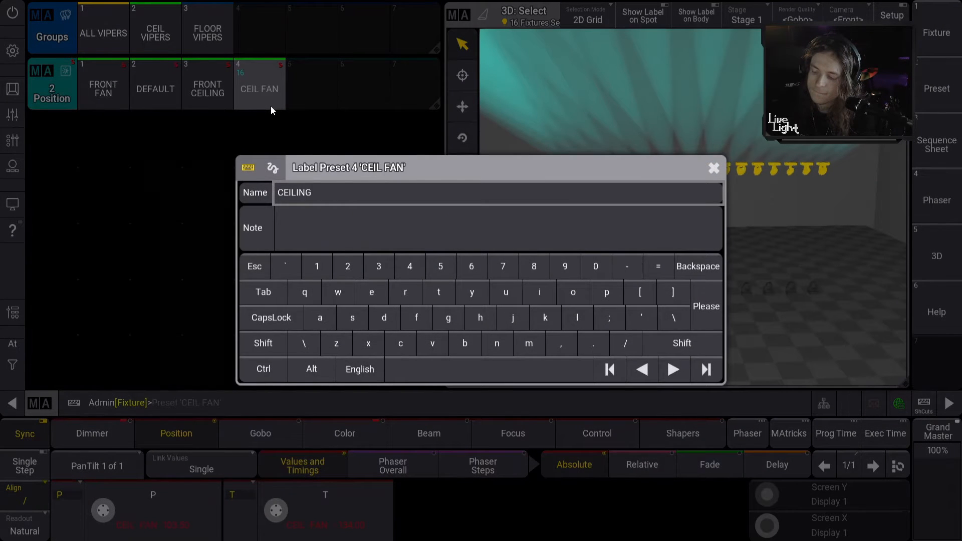
pyautogui.write(' FAN')
pyautogui.press('Return')
# Select the FLOOR VIPERS group and switch the encoders to the Dimmer feature group.
pyautogui.moveTo(736, 229); pyautogui.dragTo(756, 282)
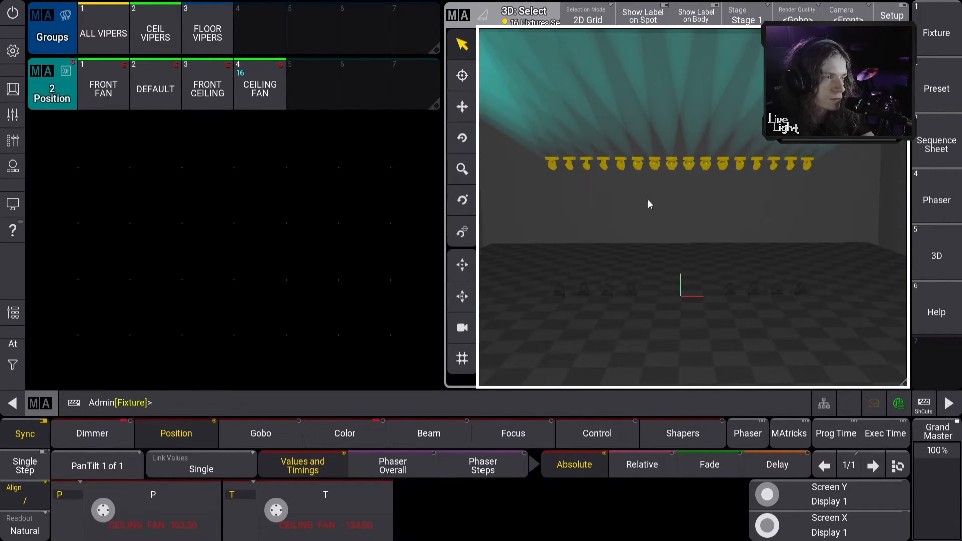
pyautogui.click(214, 41)
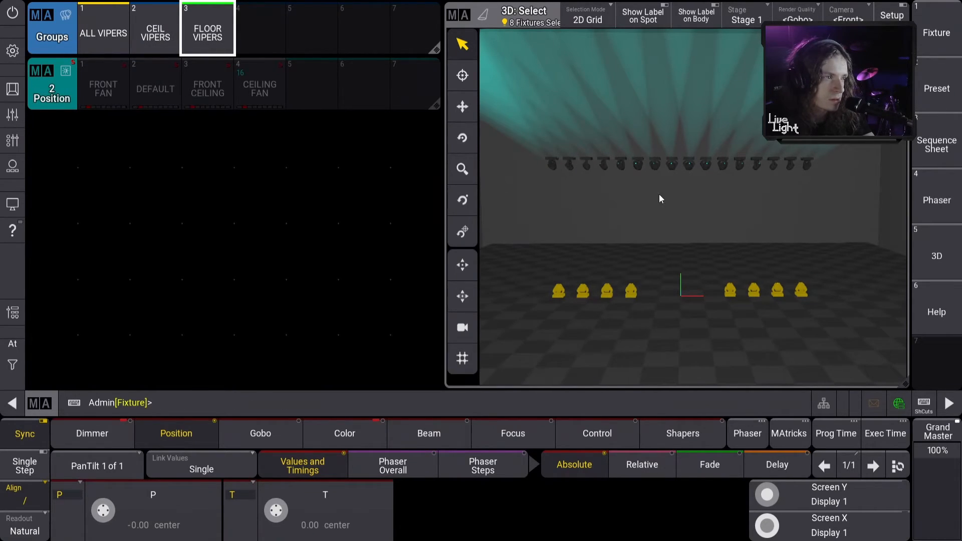
pyautogui.moveTo(697, 197); pyautogui.dragTo(697, 167)
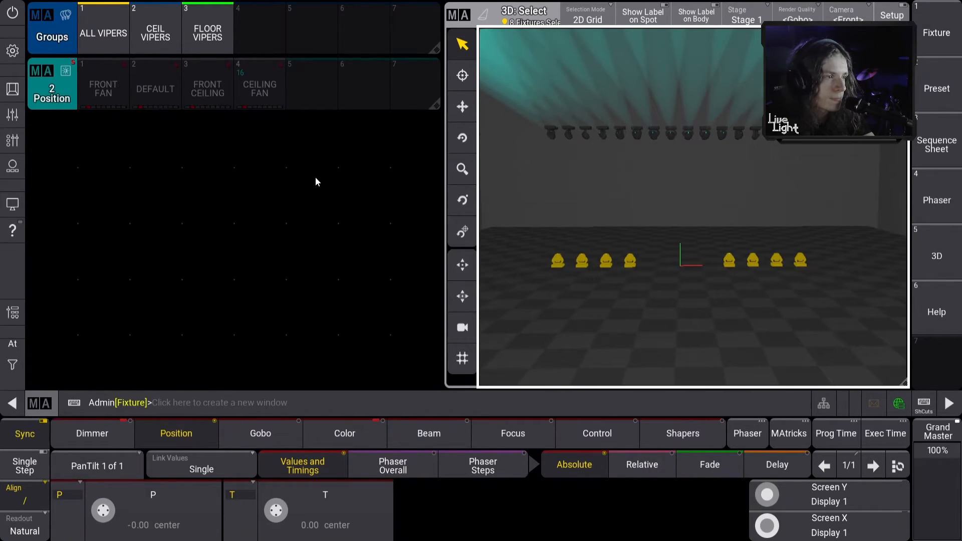
pyautogui.click(96, 442)
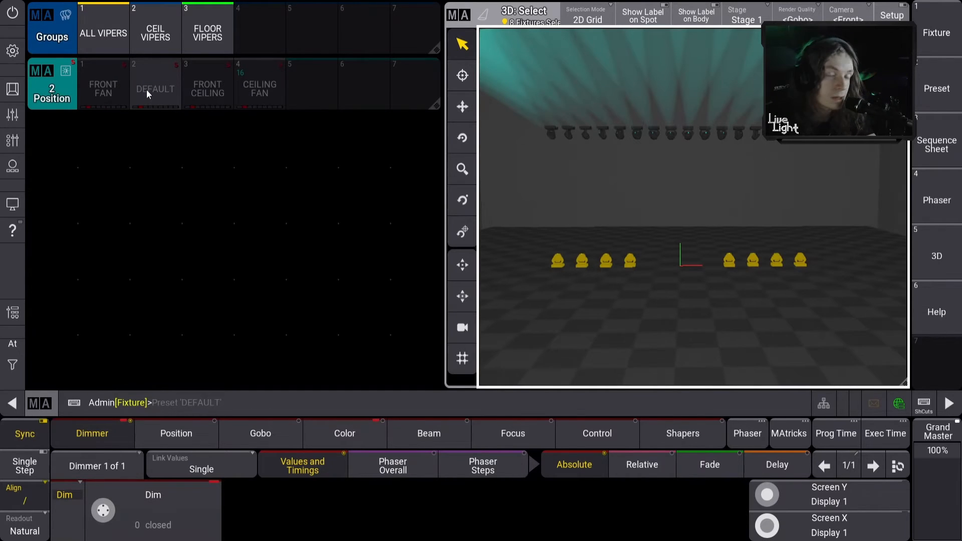
# Add a Dimmer preset pool window below the Position pool and shrink it to a single row.
pyautogui.click(40, 122)
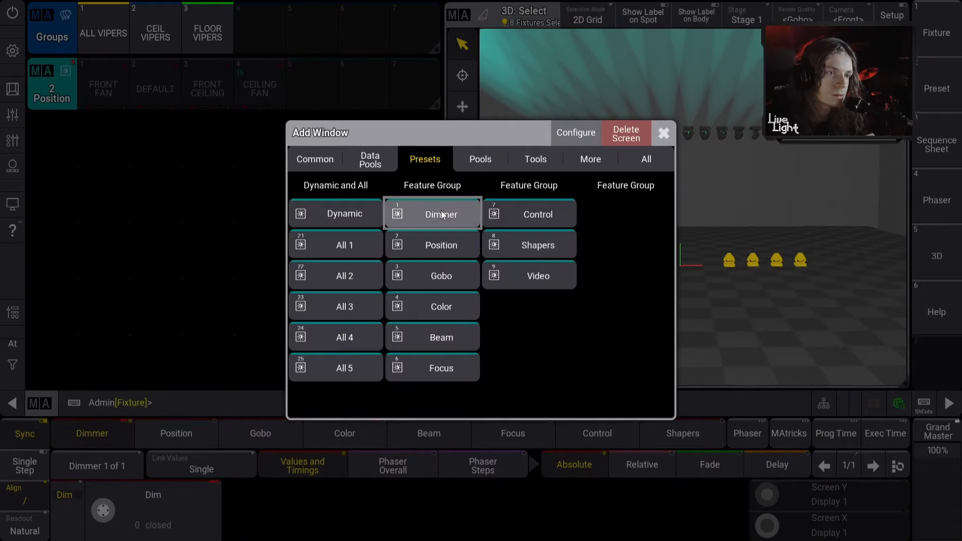
pyautogui.click(441, 214)
pyautogui.moveTo(438, 384); pyautogui.dragTo(453, 172)
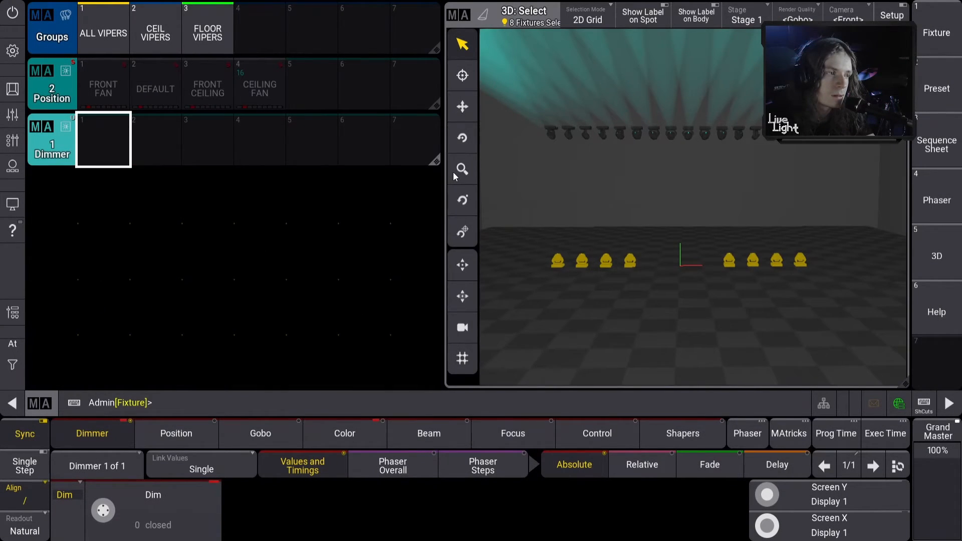
# Set the dimmer of the floor fixtures to Full and store it as Dimmer preset 1.
pyautogui.click(176, 500)
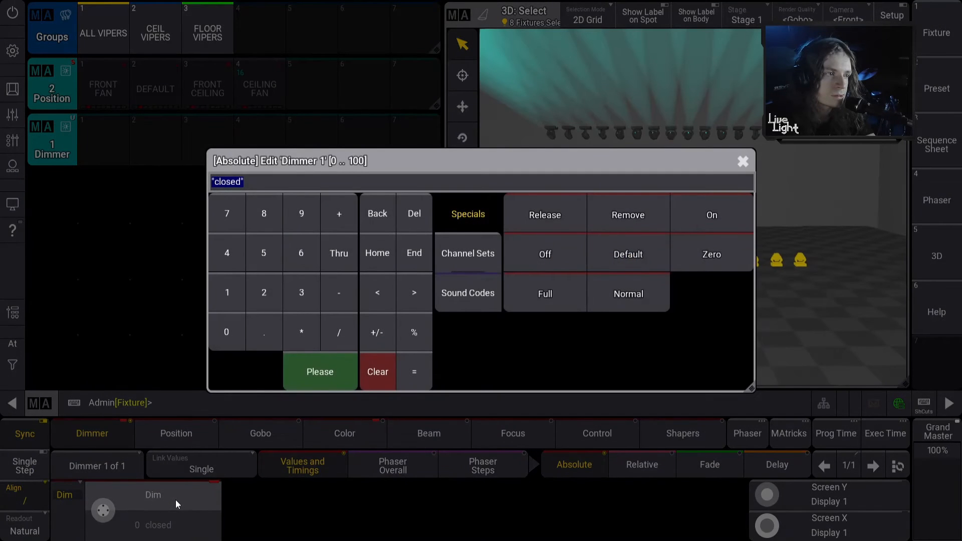
pyautogui.click(556, 304)
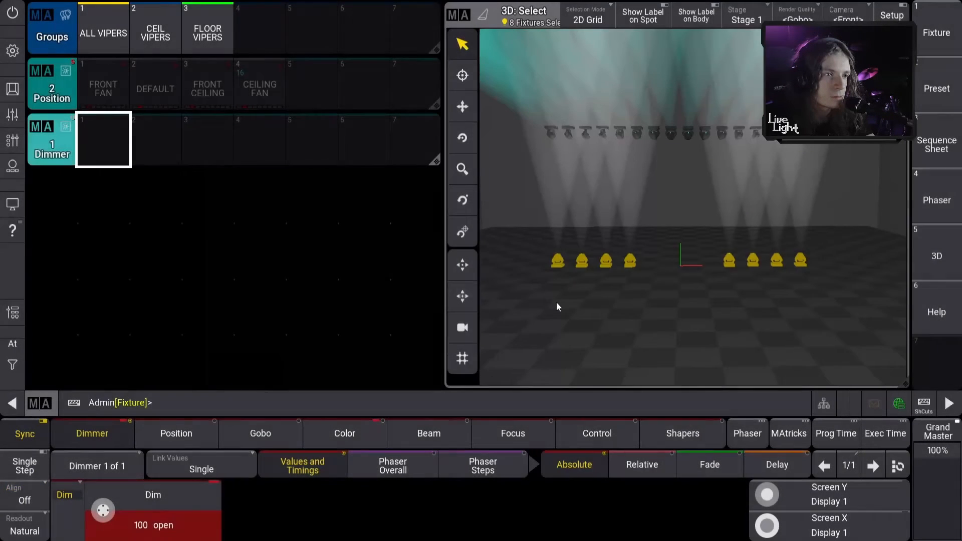
pyautogui.moveTo(634, 186); pyautogui.dragTo(705, 245)
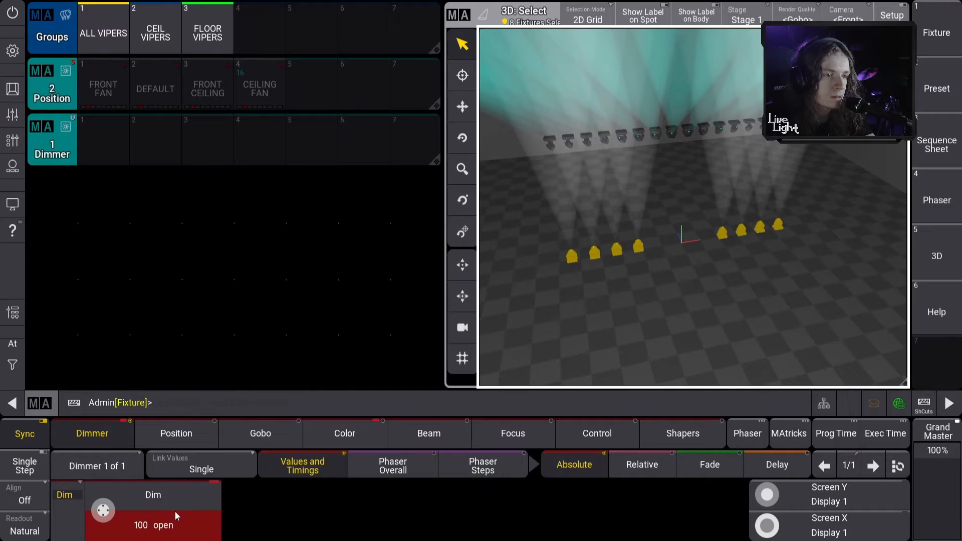
pyautogui.click(114, 153)
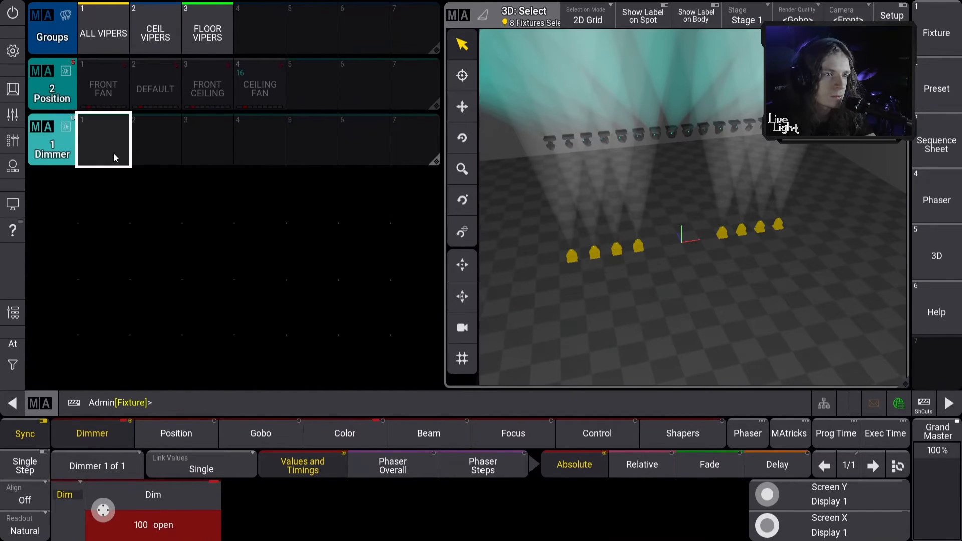
pyautogui.click(113, 153)
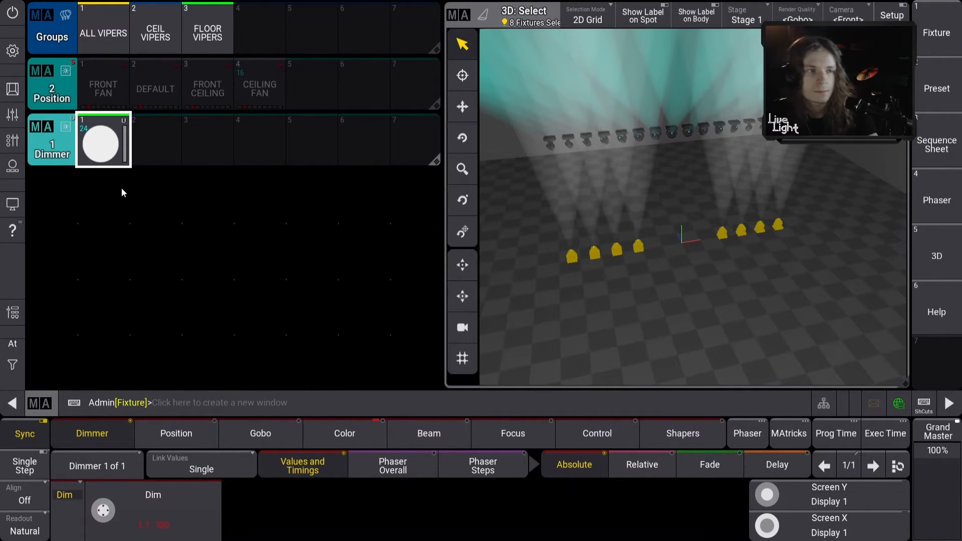
# Set the dimmer of the floor fixtures to 50 and store it as Dimmer preset 2.
pyautogui.moveTo(714, 281); pyautogui.dragTo(669, 244)
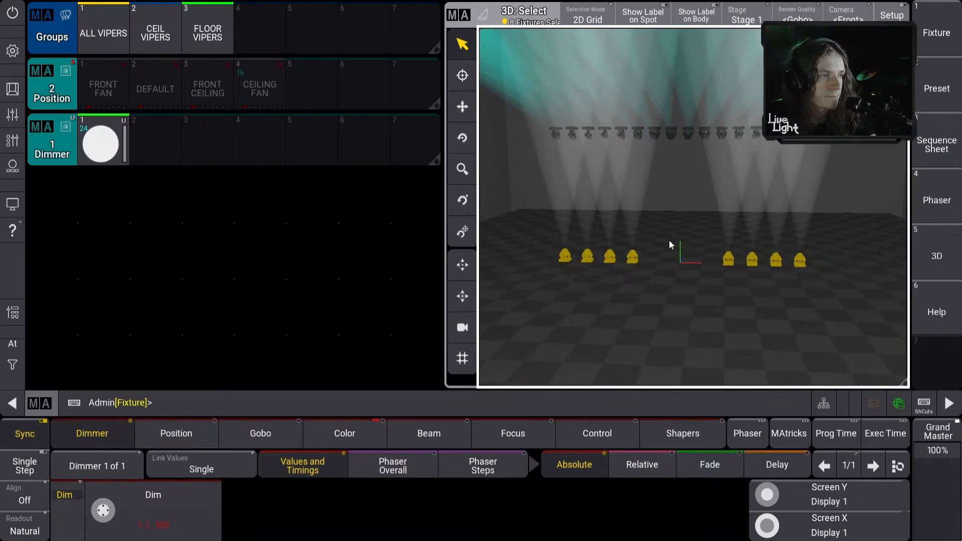
pyautogui.click(215, 503)
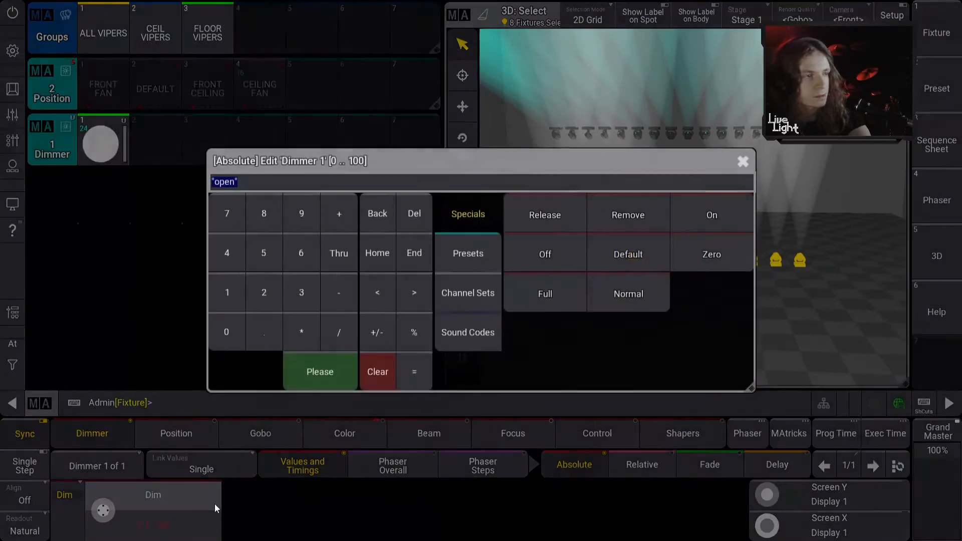
pyautogui.click(259, 257)
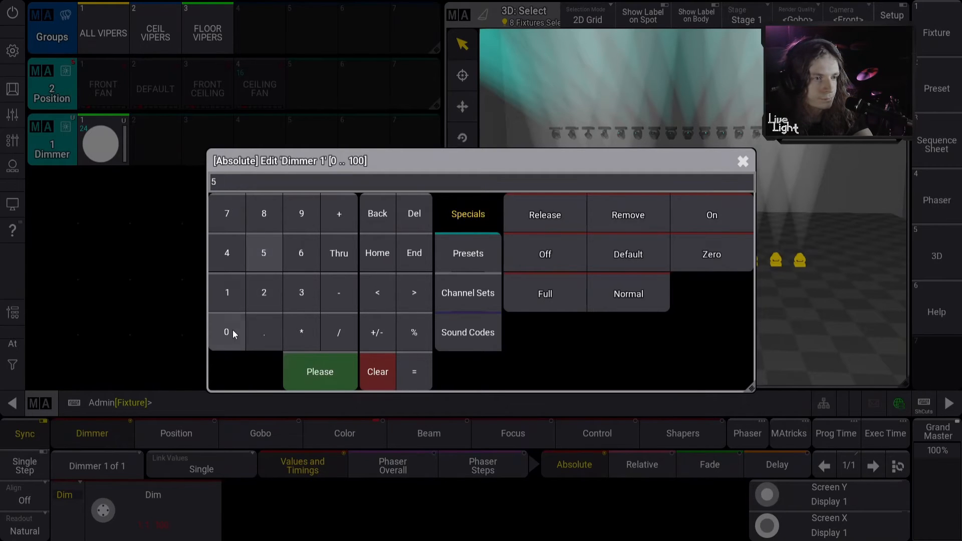
pyautogui.click(233, 330)
pyautogui.click(300, 374)
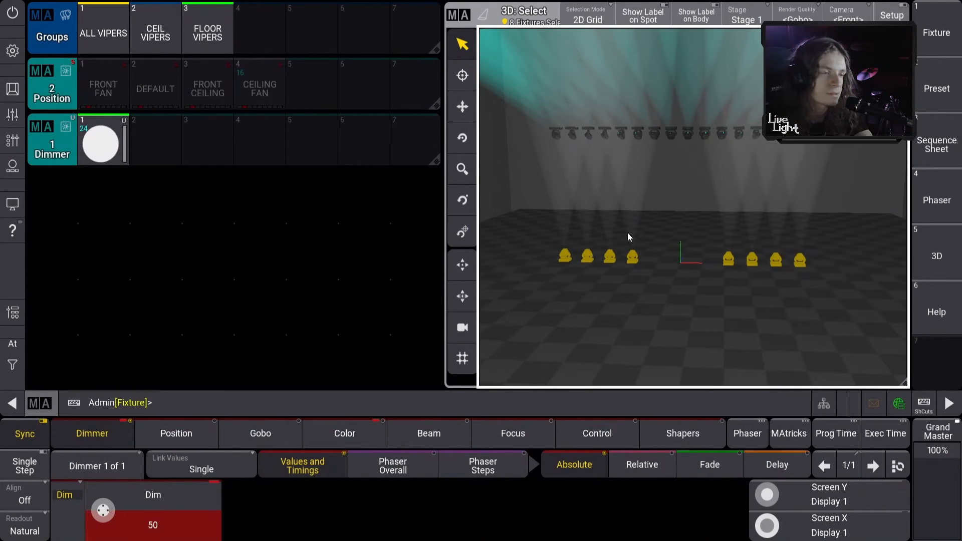
pyautogui.click(153, 150)
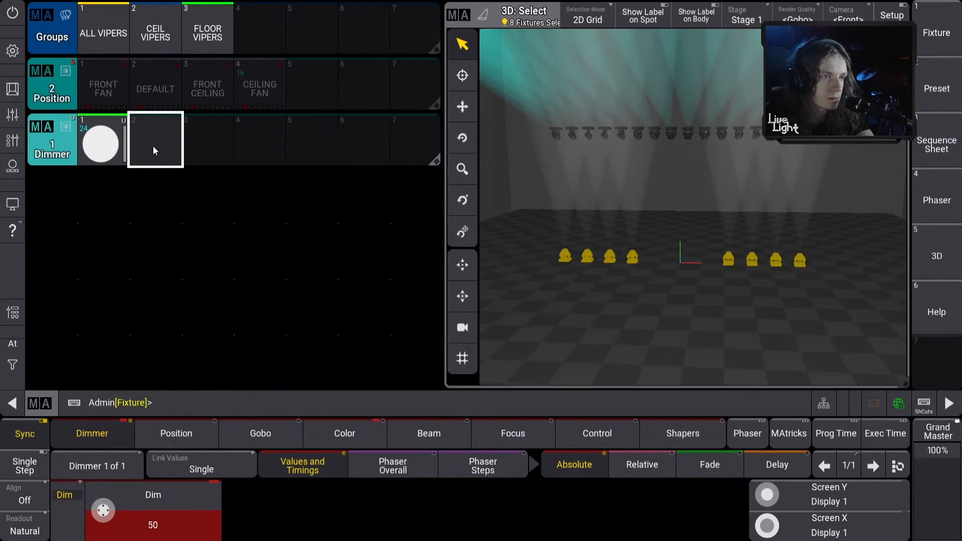
pyautogui.click(153, 146)
# Set the dimmer of the floor fixtures to Zero and store it as Dimmer preset 3.
pyautogui.click(170, 521)
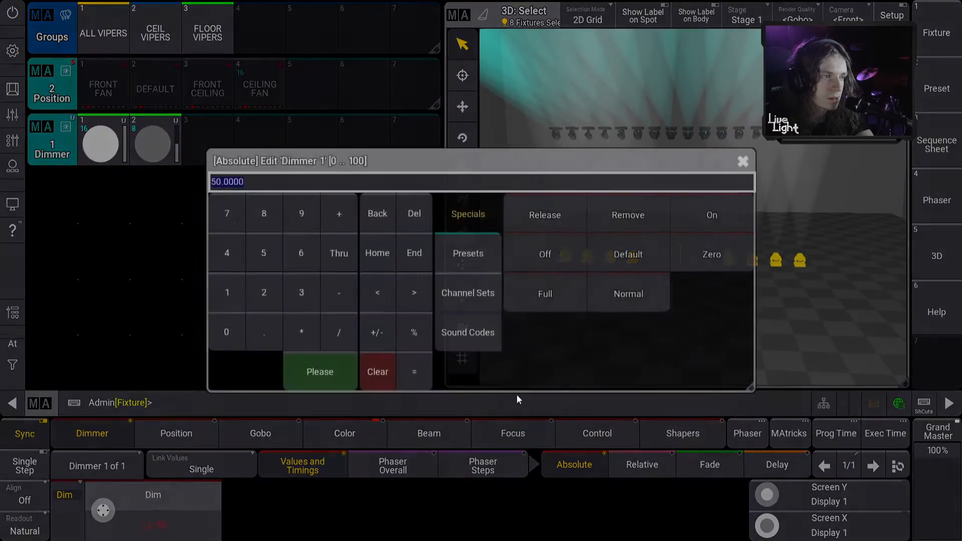
pyautogui.click(726, 258)
pyautogui.click(221, 151)
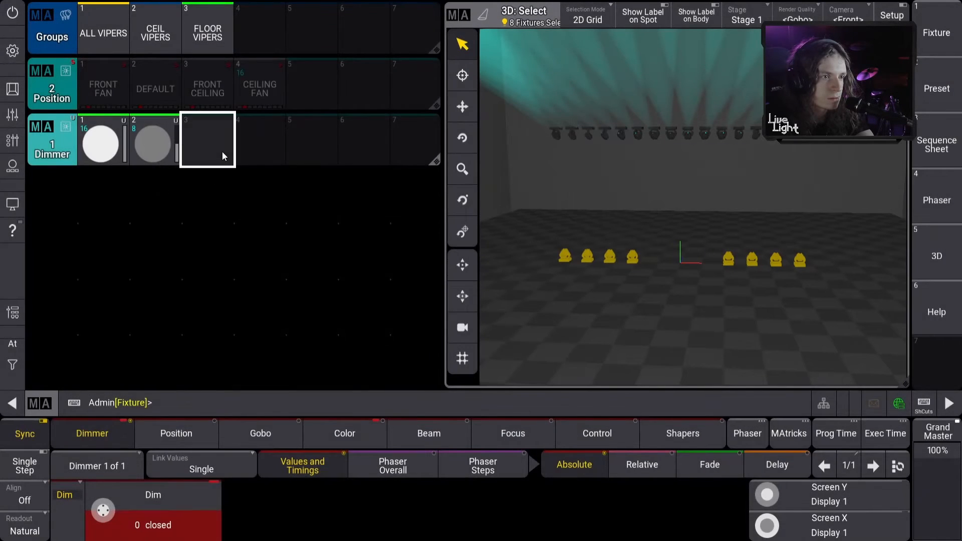
pyautogui.click(221, 151)
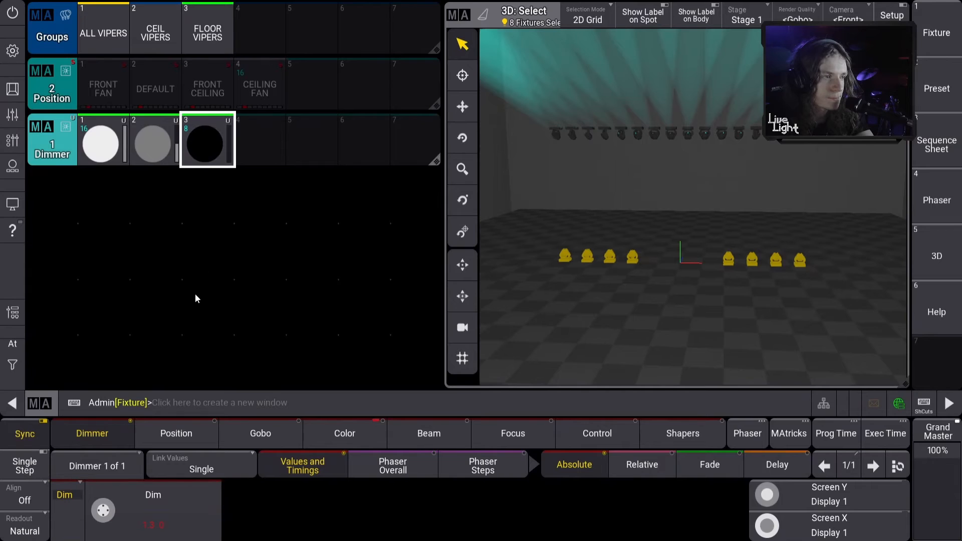
# Apply Dimmer preset 1 to the selected floor fixtures.
pyautogui.click(671, 281)
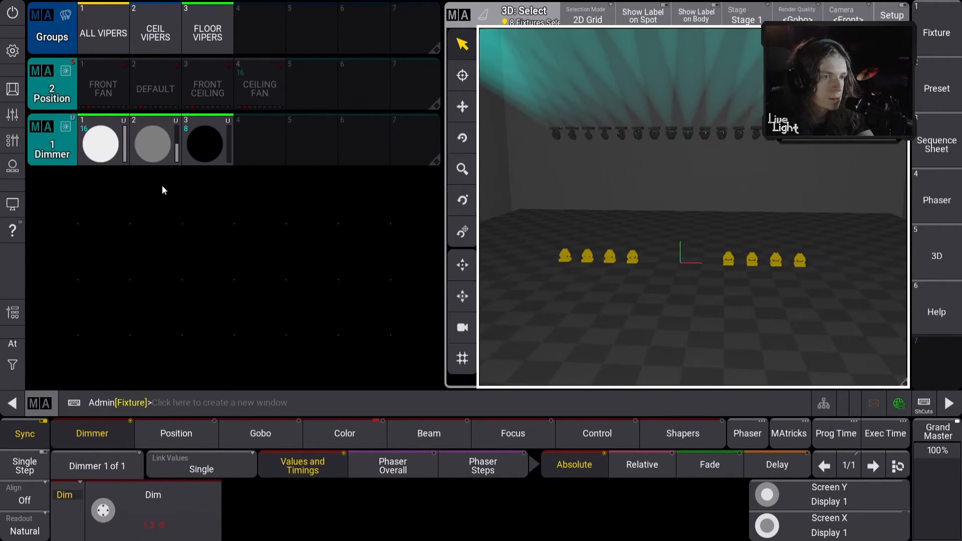
pyautogui.click(107, 152)
pyautogui.moveTo(617, 269)
pyautogui.mouseDown()
pyautogui.moveTo(682, 297)
pyautogui.moveTo(640, 293)
pyautogui.moveTo(618, 276)
pyautogui.mouseUp()
# Show the Color encoders and add a Color Picker window directly below the Dimmer pool.
pyautogui.click(343, 435)
pyautogui.click(40, 181)
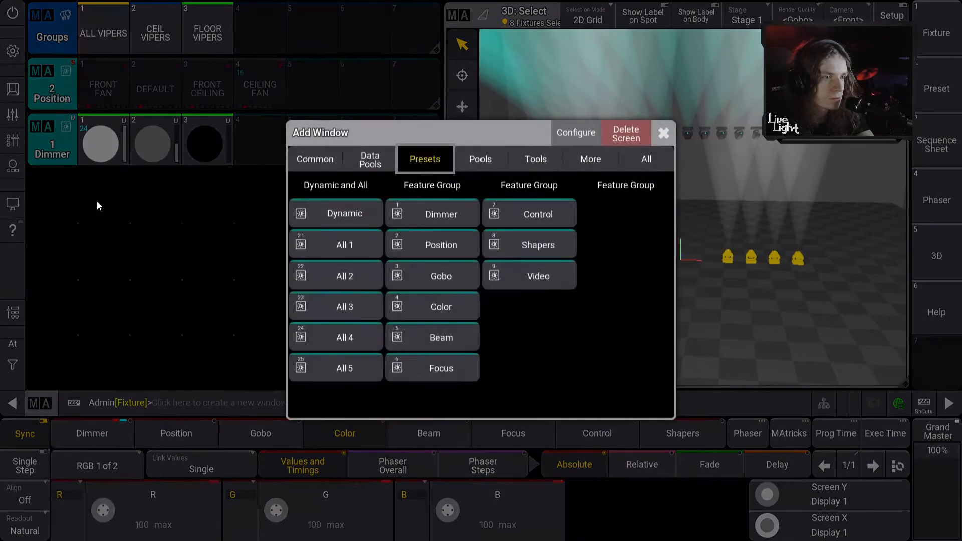
pyautogui.click(316, 159)
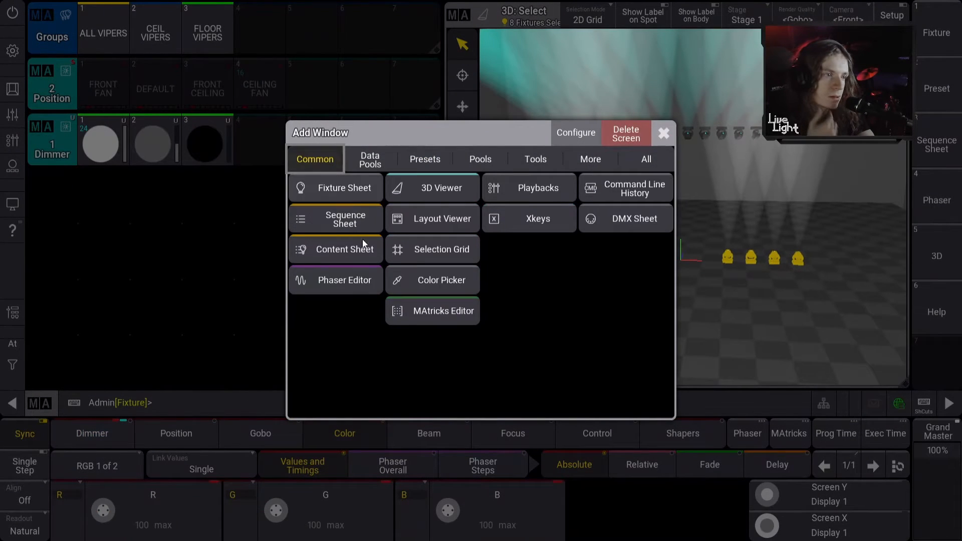
pyautogui.click(431, 283)
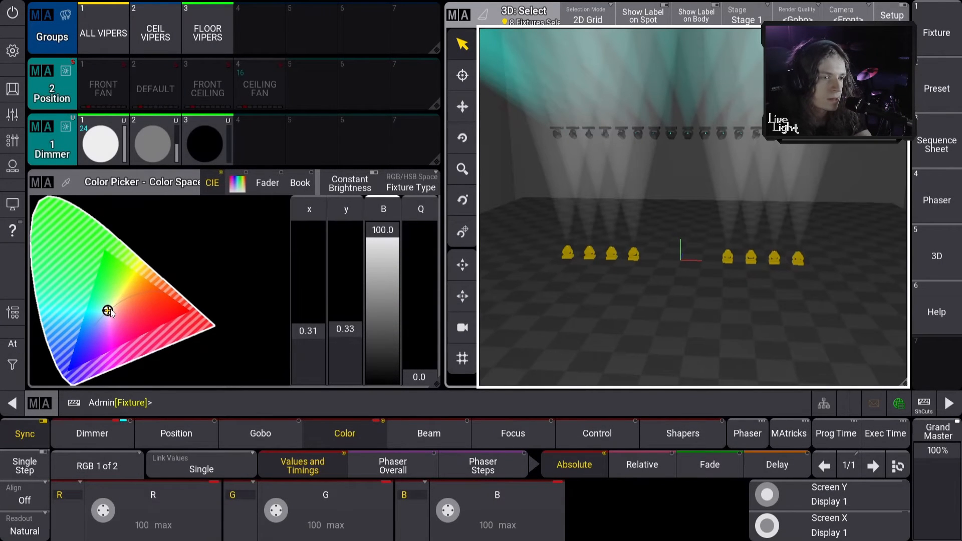
# Set the floor fixtures to magenta in the Color Picker, at x 0.35 and y 0.17.
pyautogui.click(119, 345)
pyautogui.moveTo(122, 350); pyautogui.dragTo(125, 355)
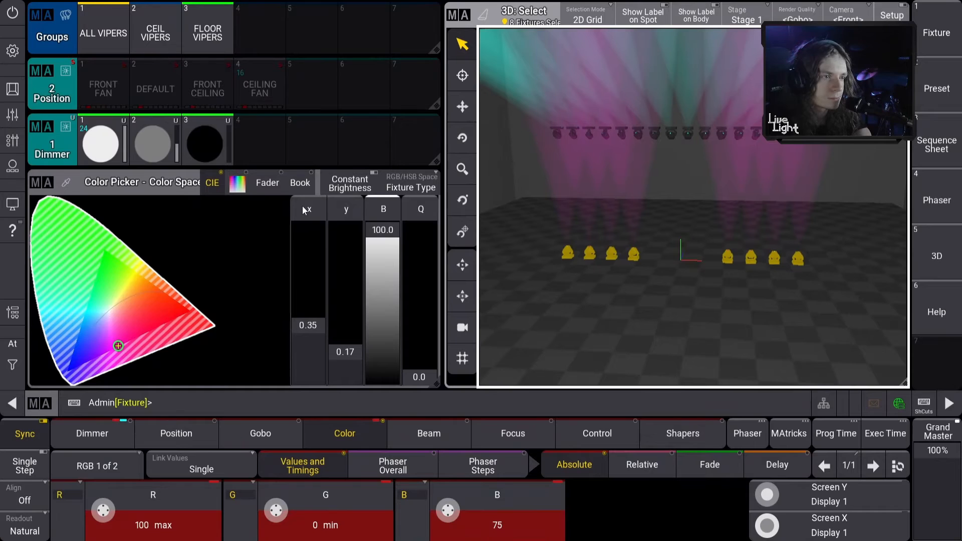
pyautogui.moveTo(666, 231)
pyautogui.mouseDown()
pyautogui.moveTo(695, 241)
pyautogui.moveTo(675, 228)
pyautogui.mouseUp()
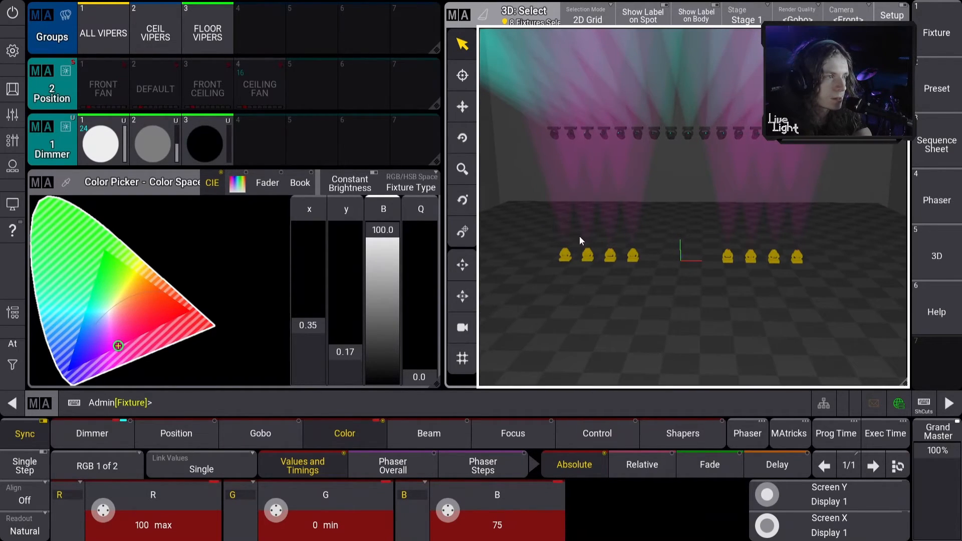
# Set the tilt of the floor fixtures to -46.90.
pyautogui.click(176, 433)
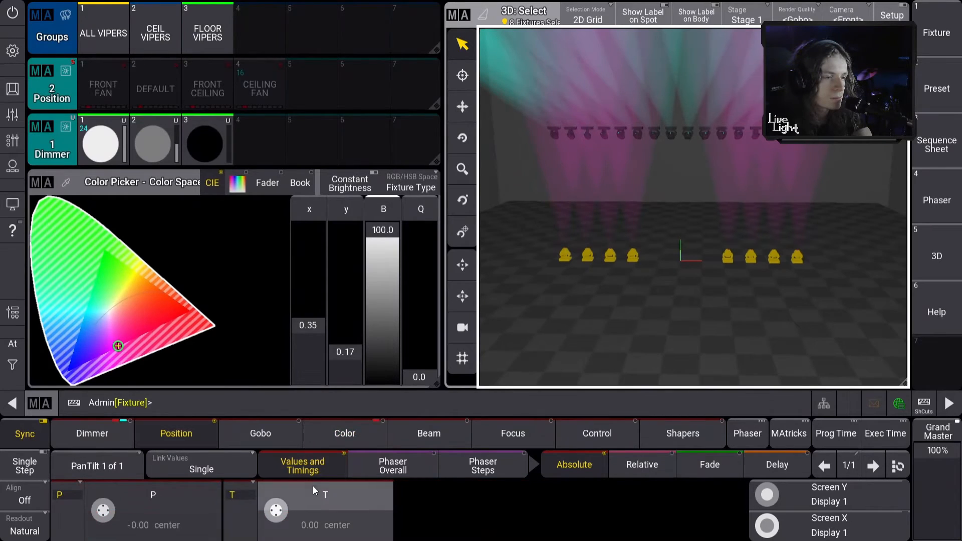
pyautogui.scroll(-19, 275, 513)
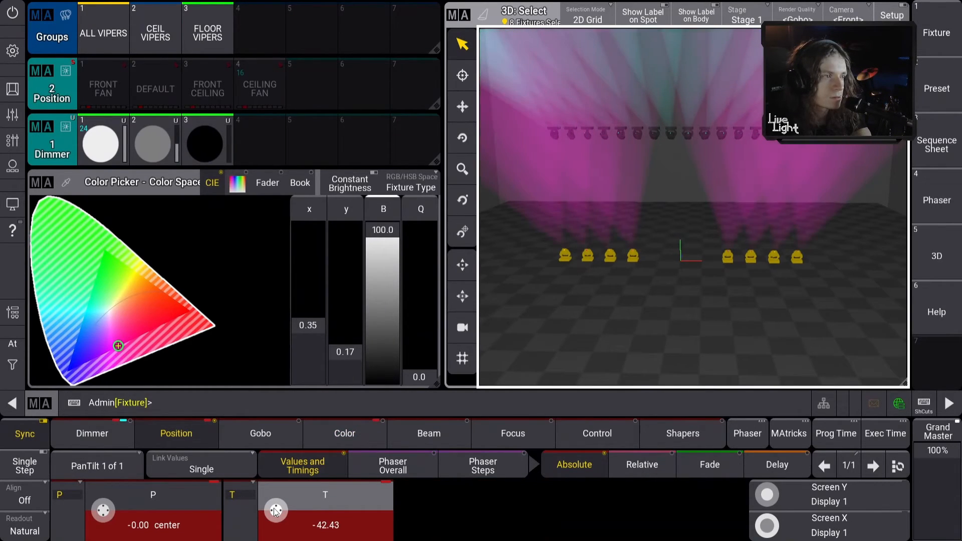
pyautogui.scroll(-2, 275, 510)
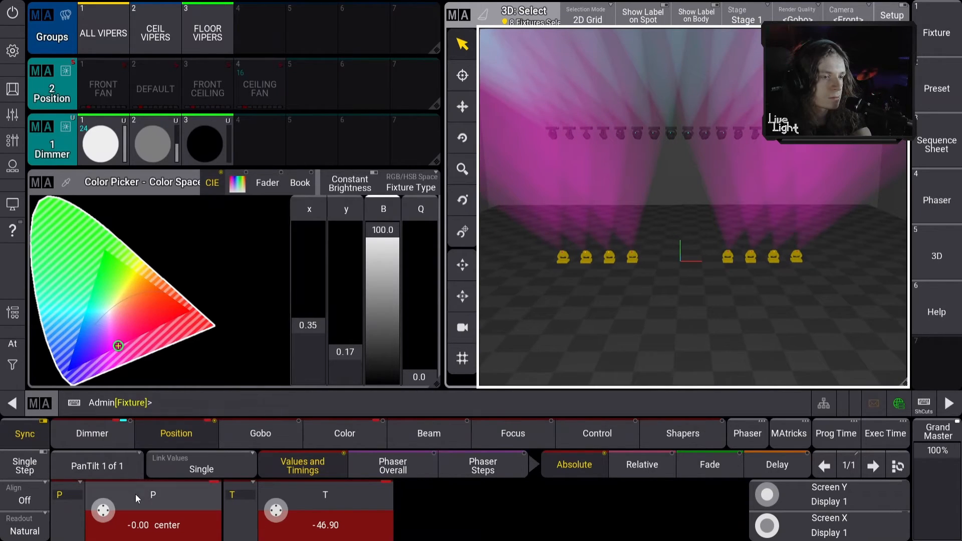
# Set Align to / and fan the pan of the floor fixtures outward to -9.65.
pyautogui.scroll(-6, 104, 521)
pyautogui.scroll(6, 104, 520)
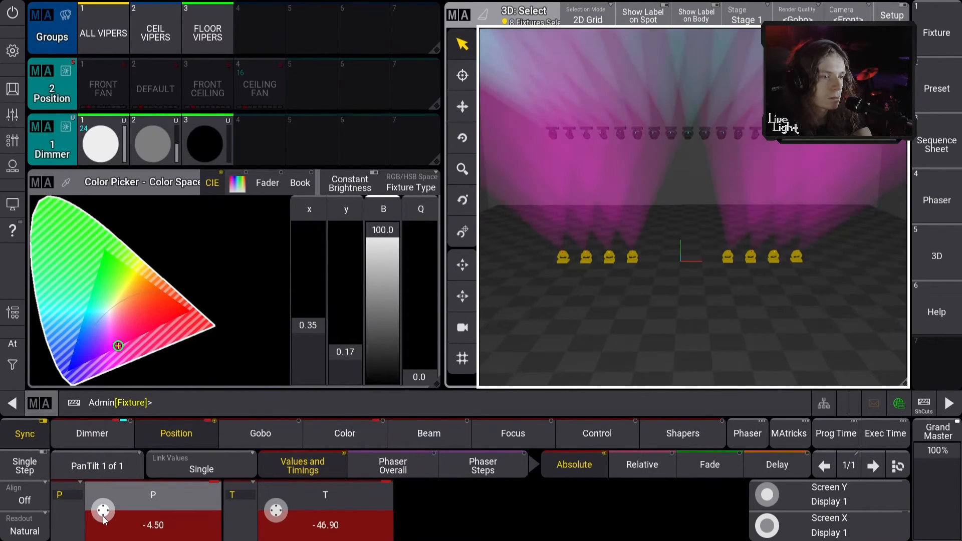
pyautogui.click(37, 504)
pyautogui.scroll(-3, 103, 510)
pyautogui.scroll(-4, 103, 510)
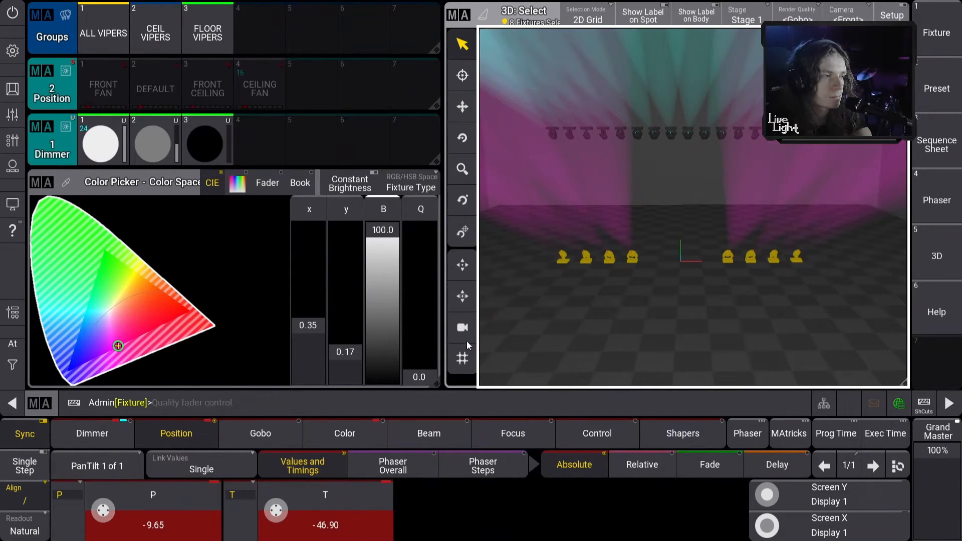
pyautogui.scroll(2, 676, 300)
pyautogui.moveTo(676, 300); pyautogui.dragTo(681, 268)
pyautogui.scroll(-4, 681, 269)
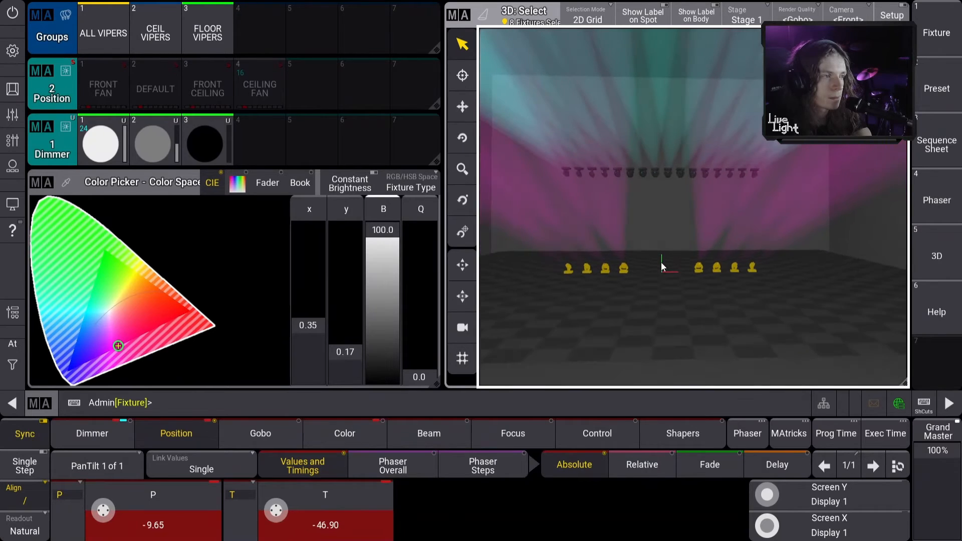
pyautogui.scroll(2, 653, 291)
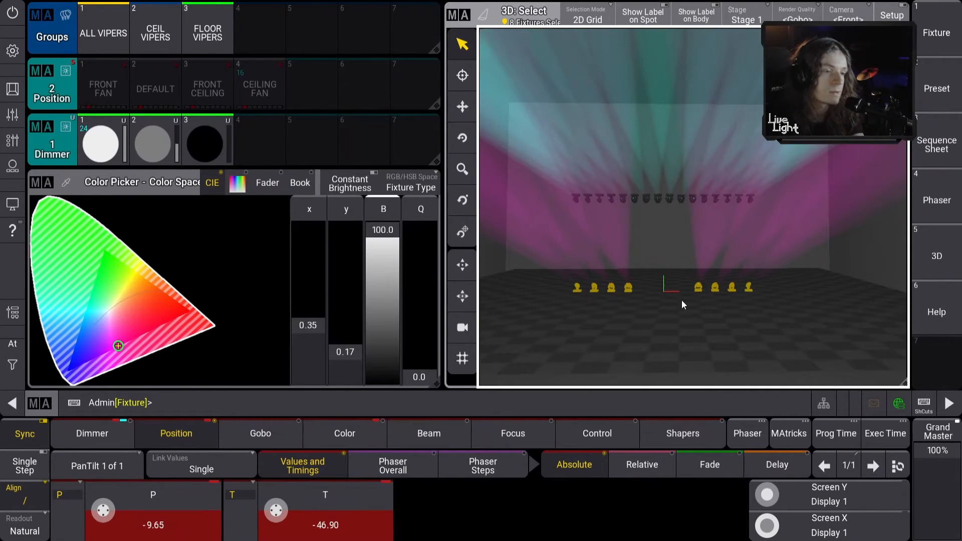
pyautogui.scroll(-1, 96, 512)
# Fan the pan of the floor fixtures inward to 15.42 so their beams cross at the centre.
pyautogui.scroll(7, 96, 513)
pyautogui.scroll(20, 98, 515)
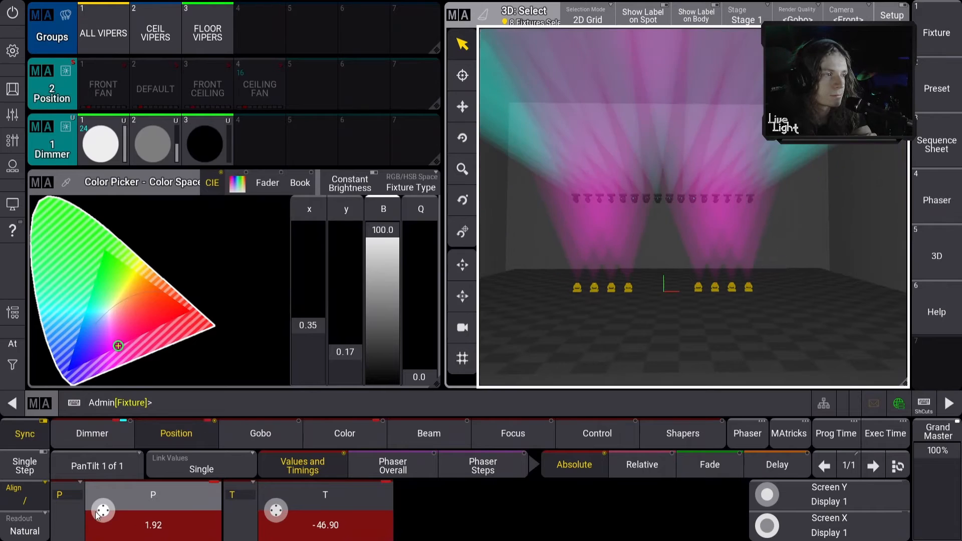
pyautogui.scroll(8, 97, 515)
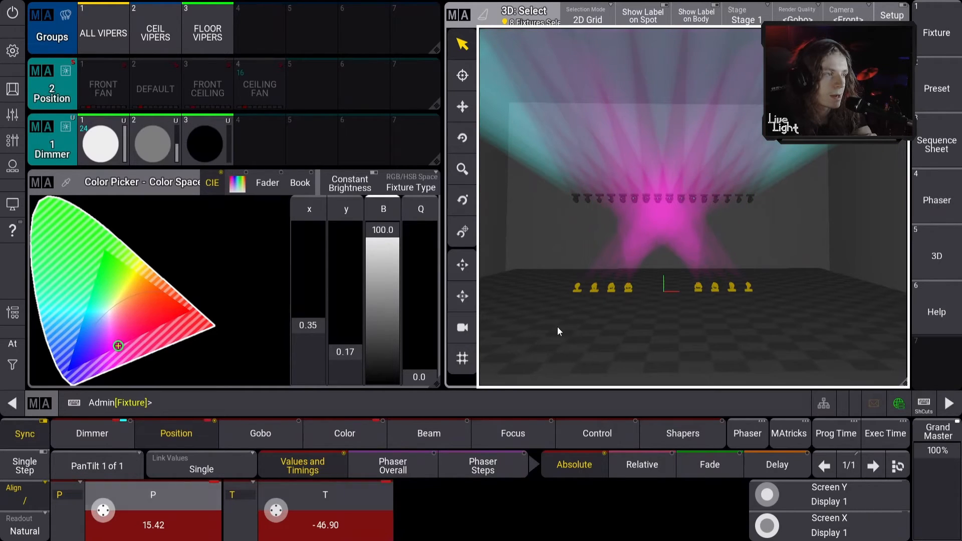
pyautogui.moveTo(631, 243)
pyautogui.mouseDown()
pyautogui.moveTo(654, 326)
pyautogui.moveTo(638, 230)
pyautogui.moveTo(626, 227)
pyautogui.mouseUp()
pyautogui.scroll(2, 626, 226)
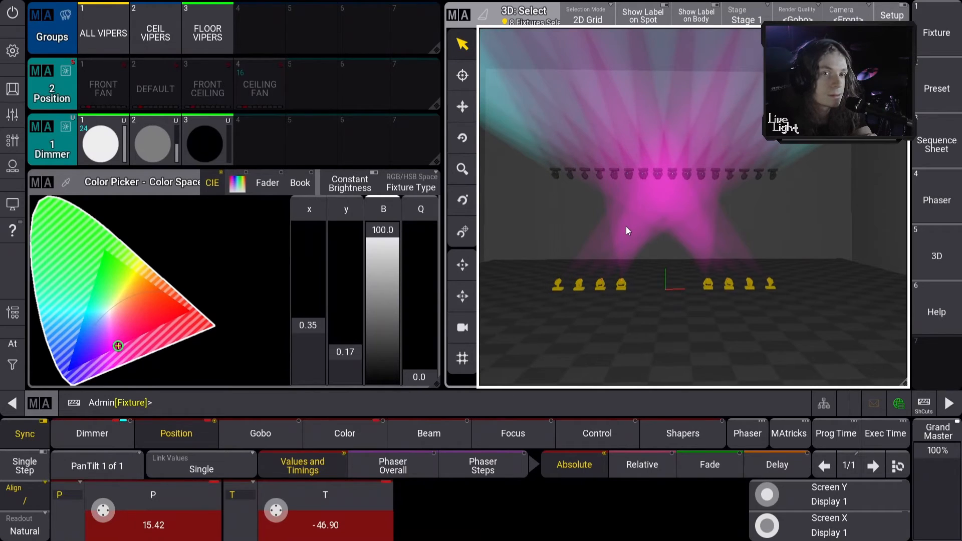
pyautogui.moveTo(627, 226); pyautogui.dragTo(625, 225)
pyautogui.moveTo(672, 250)
pyautogui.mouseDown()
pyautogui.moveTo(663, 273)
pyautogui.moveTo(779, 286)
pyautogui.moveTo(601, 282)
pyautogui.moveTo(684, 264)
pyautogui.moveTo(675, 267)
pyautogui.mouseUp()
pyautogui.scroll(2, 668, 273)
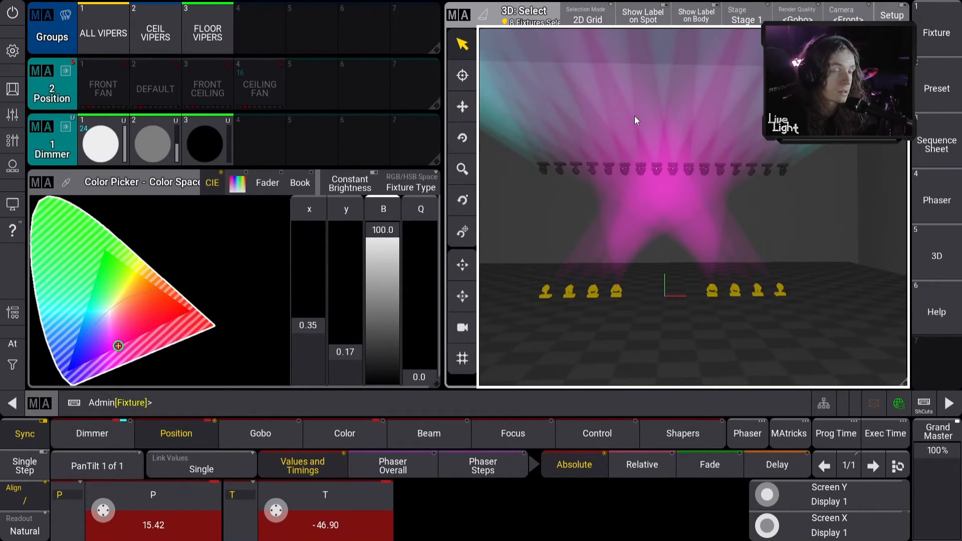
# Store the floor fixtures' position into the CEILING FAN preset using Merge.
pyautogui.rightClick(257, 98)
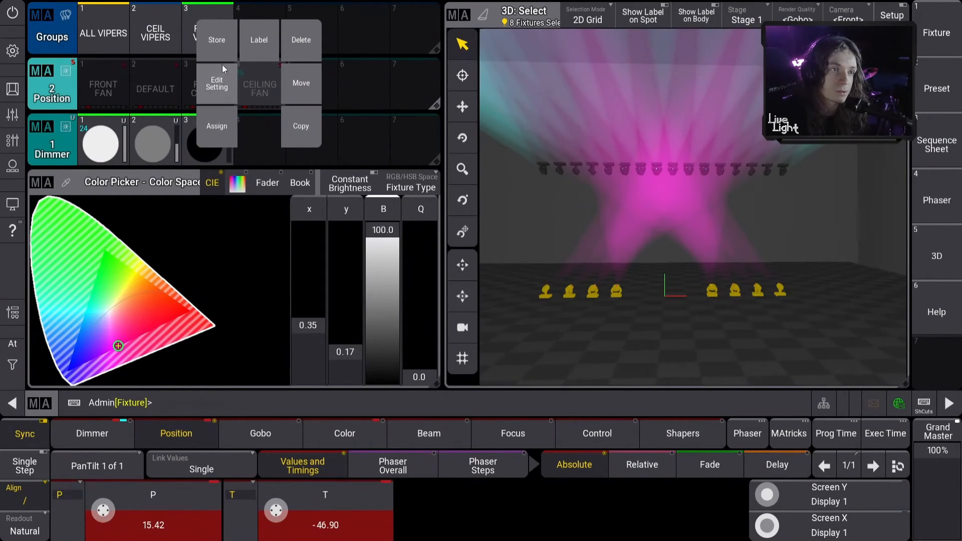
pyautogui.click(214, 48)
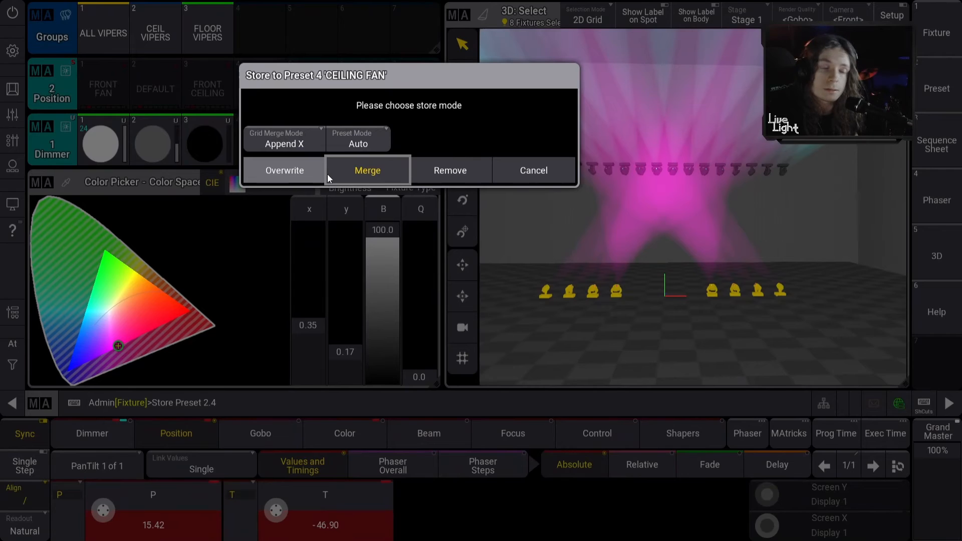
pyautogui.click(350, 172)
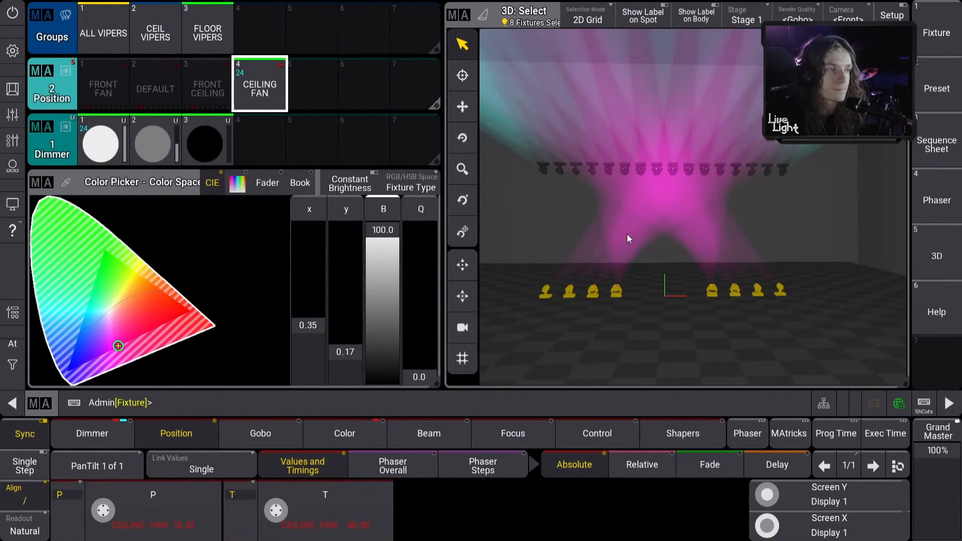
pyautogui.moveTo(640, 243); pyautogui.dragTo(634, 264)
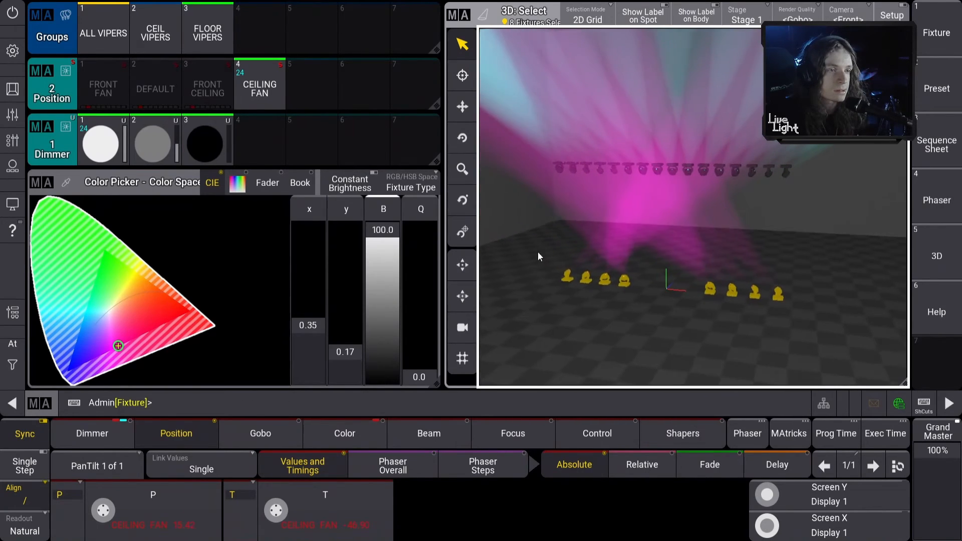
pyautogui.moveTo(617, 223); pyautogui.dragTo(631, 203)
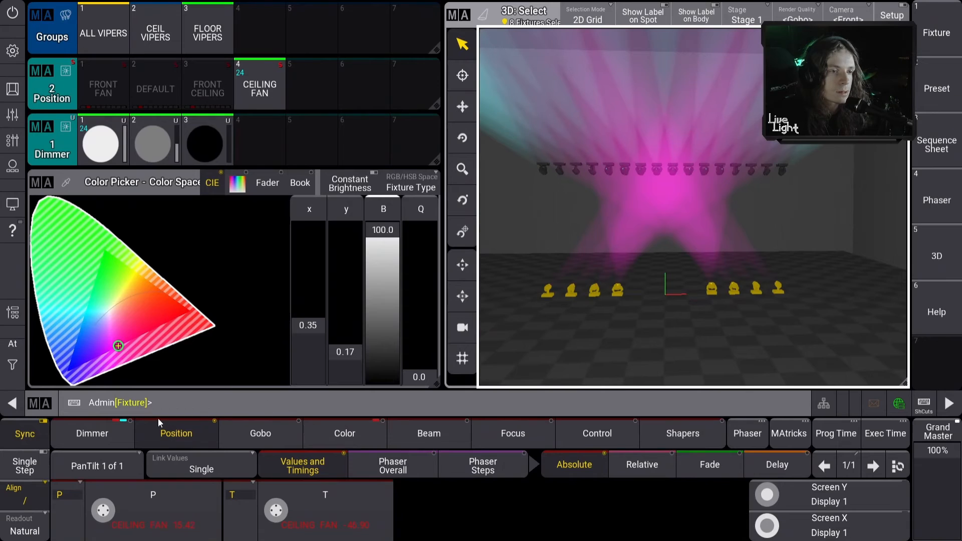
# Clear the fixture selection and all values from the programmer.
pyautogui.click(17, 371)
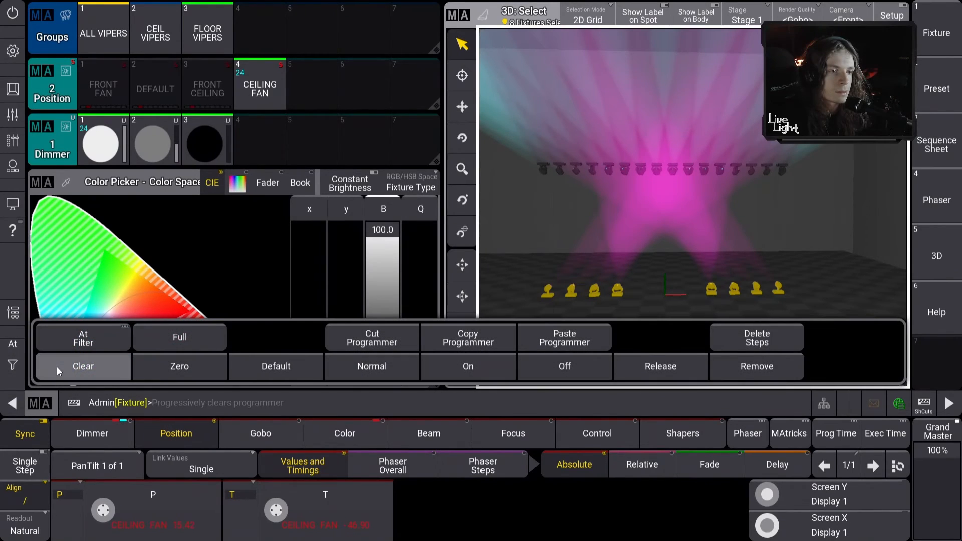
pyautogui.click(56, 366)
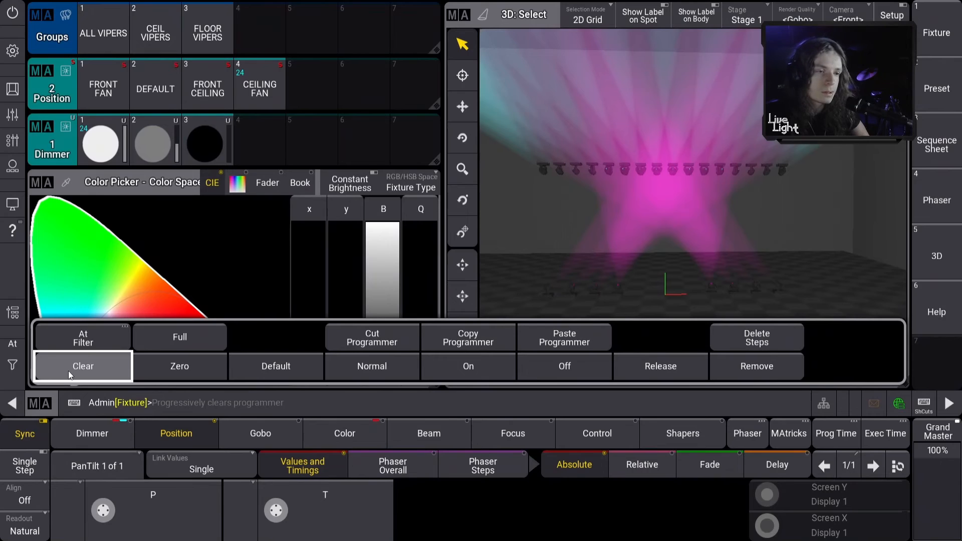
pyautogui.click(67, 367)
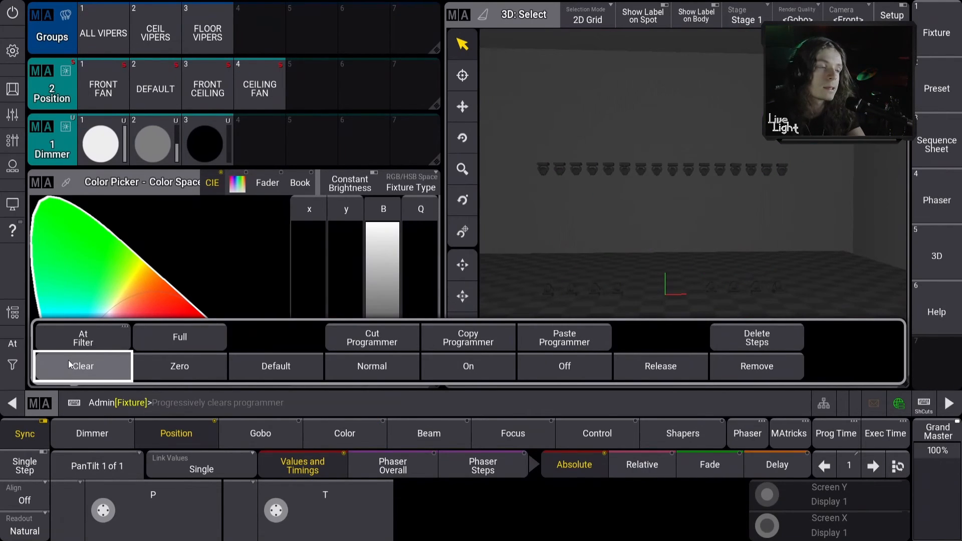
pyautogui.click(586, 200)
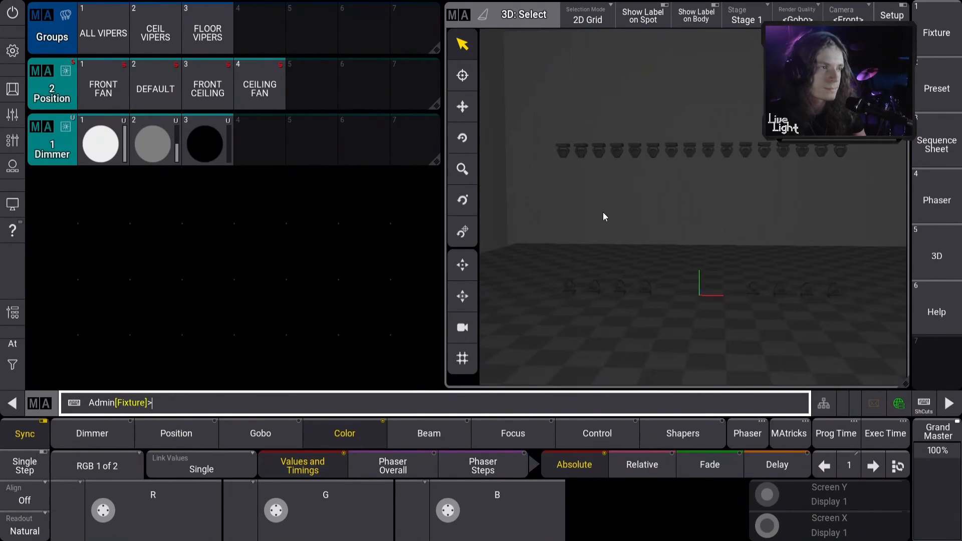
# Select the CEIL VIPERS group and apply the FRONT CEILING position and Dimmer preset 1 to it.
pyautogui.click(161, 38)
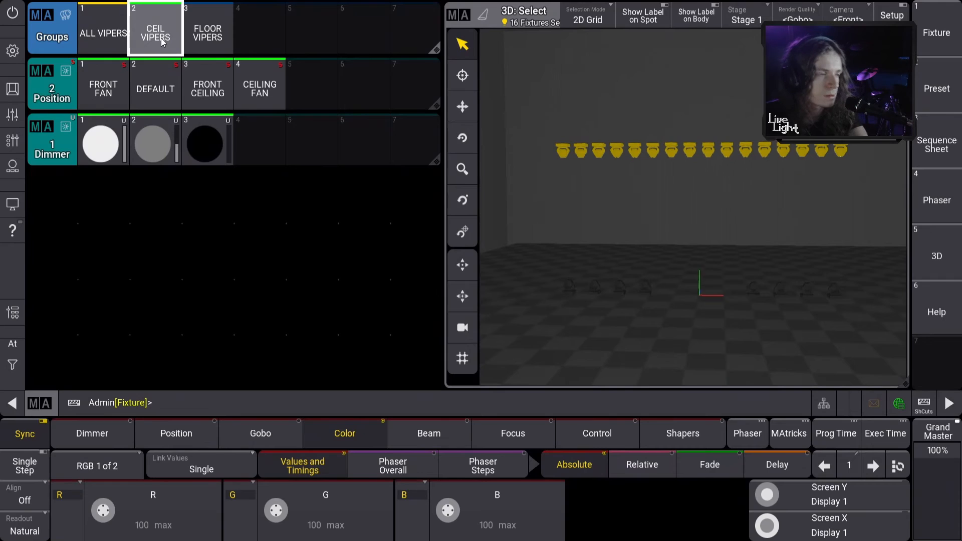
pyautogui.click(206, 103)
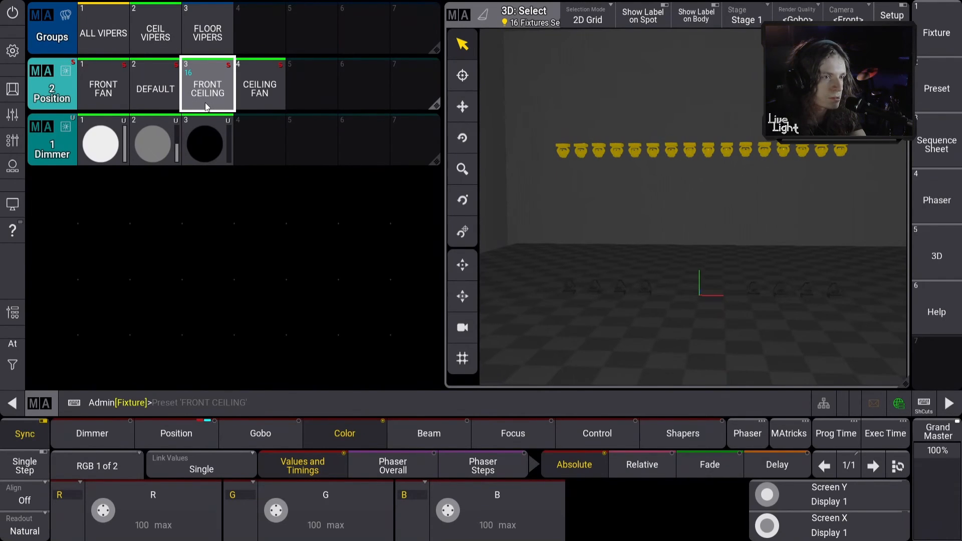
pyautogui.click(101, 143)
pyautogui.moveTo(545, 205); pyautogui.dragTo(560, 222)
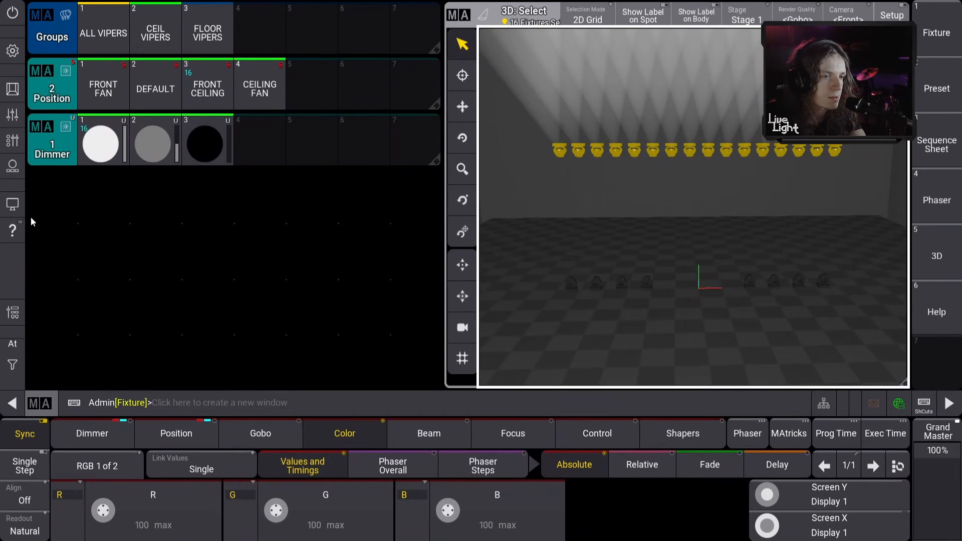
# Add a Color Picker window two rows below the Dimmer pool and set the ceiling fixtures to red, at x 0.64 and y 0.33.
pyautogui.click(39, 289)
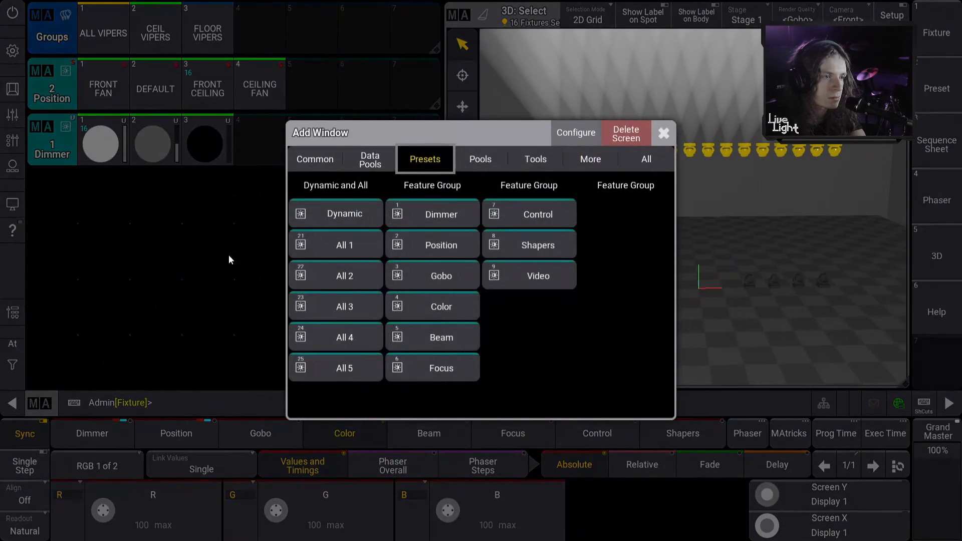
pyautogui.click(323, 165)
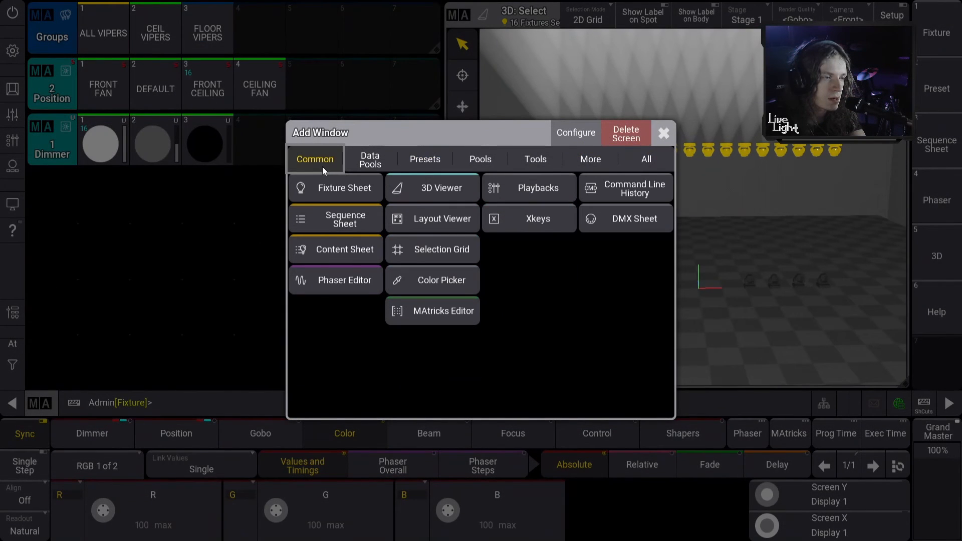
pyautogui.click(422, 282)
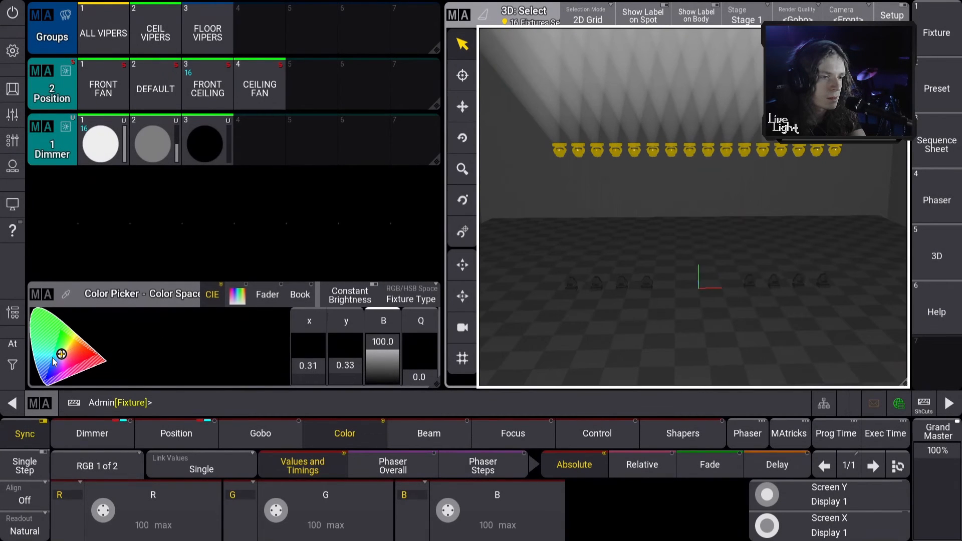
pyautogui.moveTo(62, 355); pyautogui.dragTo(135, 358)
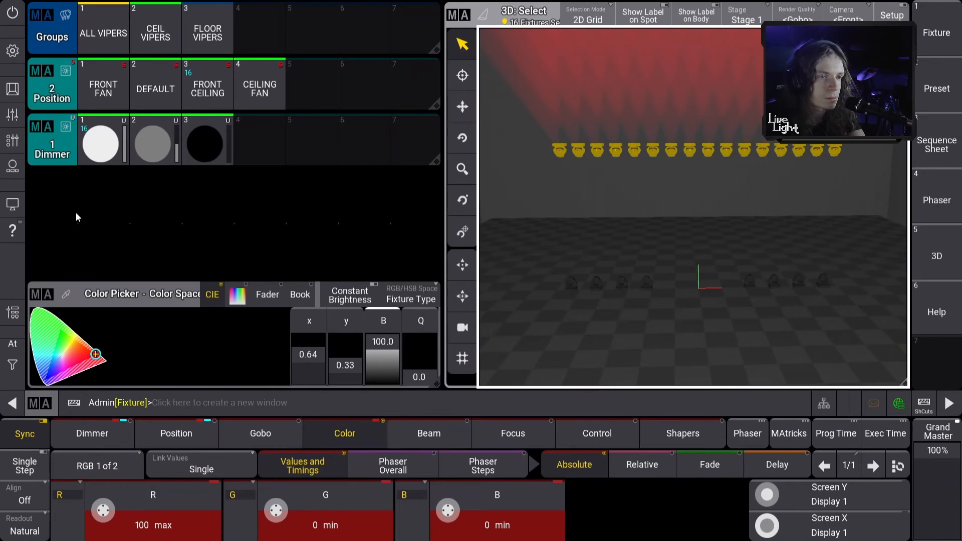
# Add a one-row Color preset pool directly below the Dimmer pool and store the ceiling fixtures' red as Color preset 1.
pyautogui.click(40, 174)
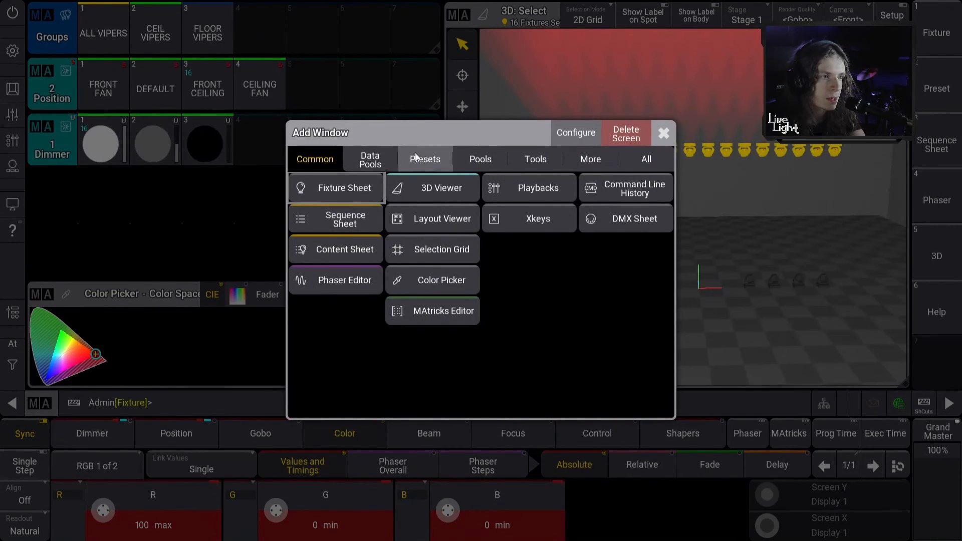
pyautogui.click(423, 158)
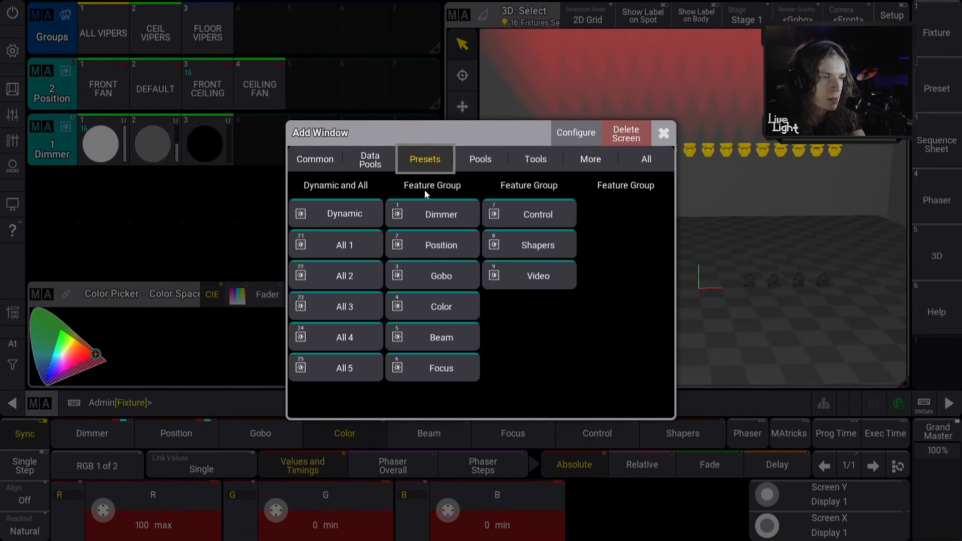
pyautogui.click(453, 303)
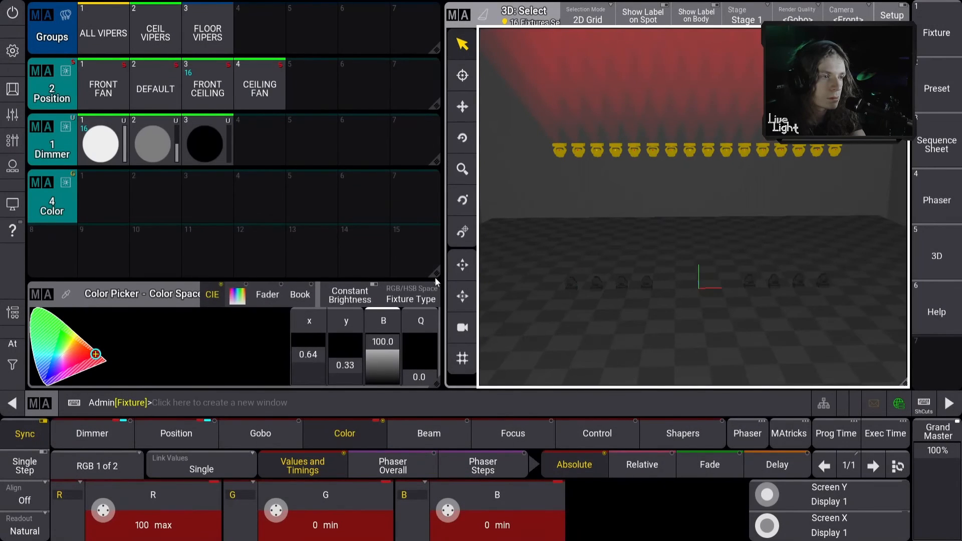
pyautogui.moveTo(435, 275); pyautogui.dragTo(444, 227)
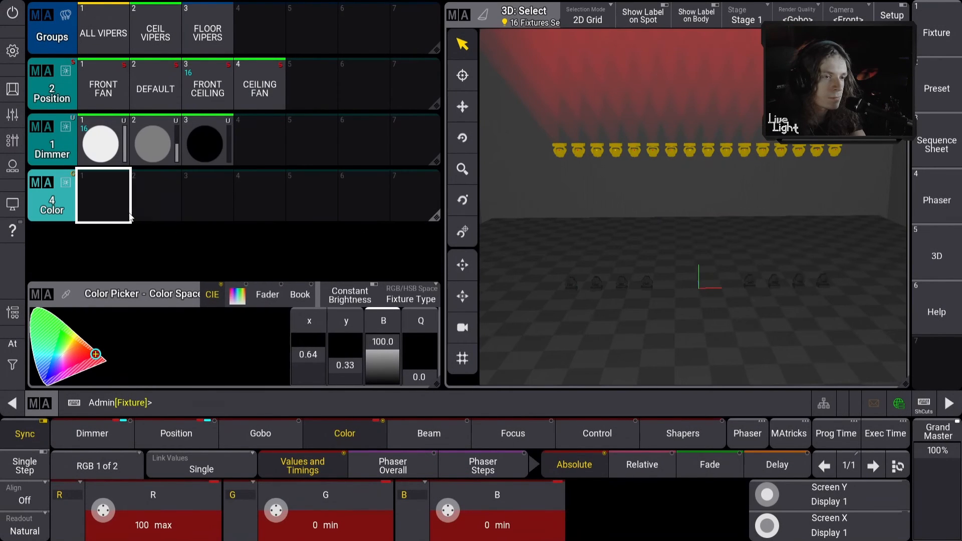
pyautogui.click(104, 206)
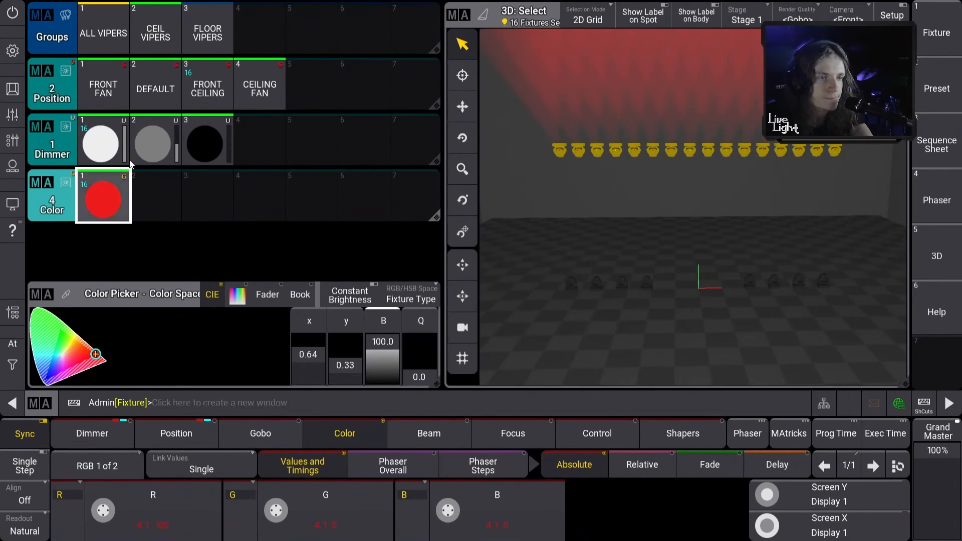
# Store yellow at x 0.43, y 0.50 as Color preset 2 and green at x 0.30, y 0.60 as Color preset 3.
pyautogui.click(74, 338)
pyautogui.moveTo(73, 332)
pyautogui.mouseDown()
pyautogui.moveTo(63, 311)
pyautogui.moveTo(83, 329)
pyautogui.mouseUp()
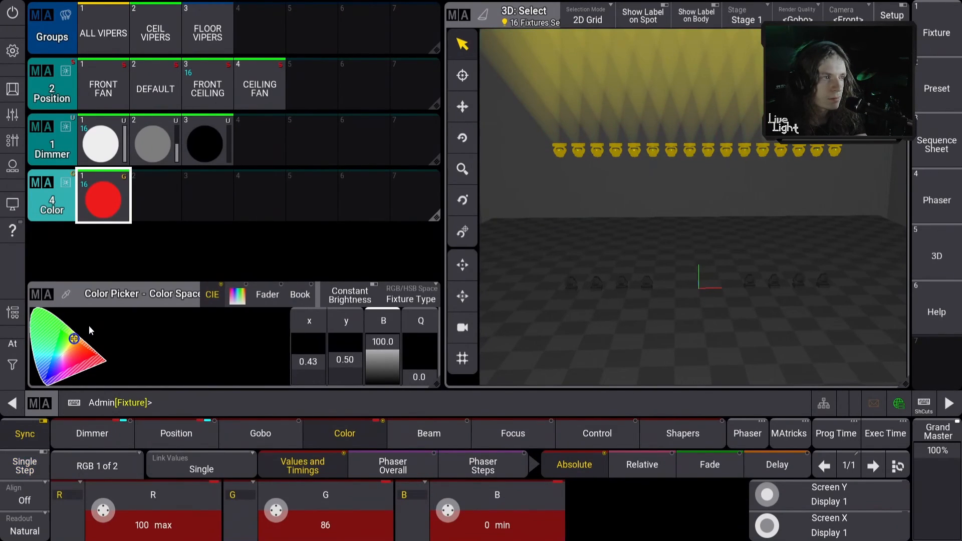
pyautogui.click(162, 206)
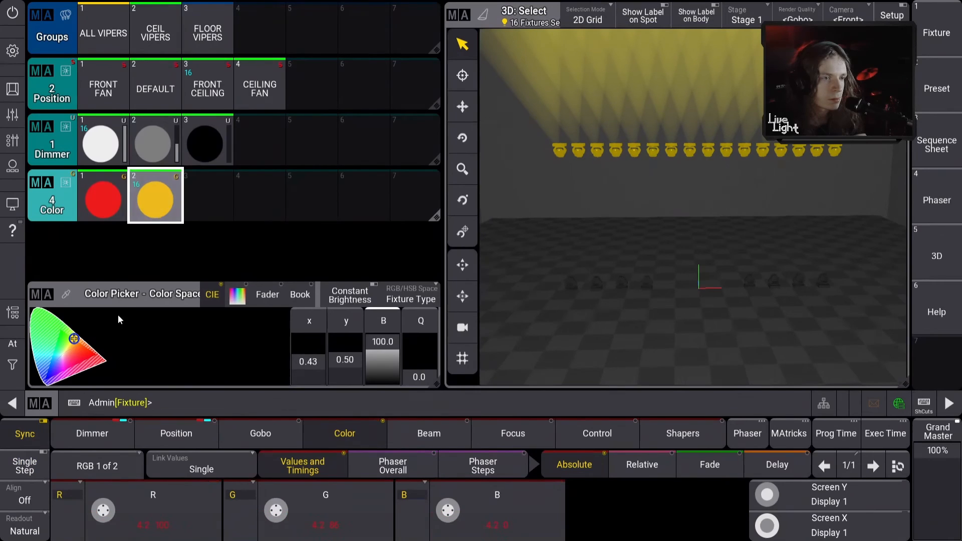
pyautogui.click(60, 329)
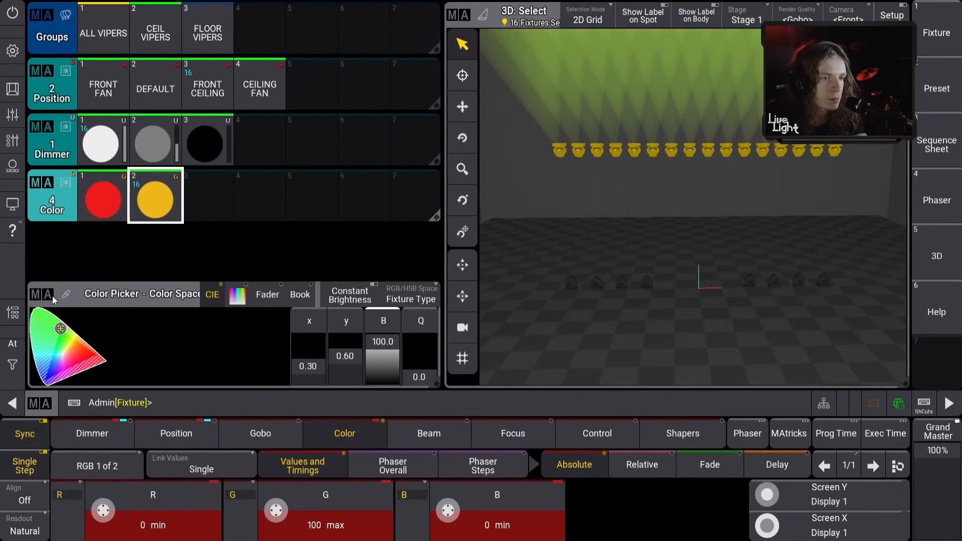
pyautogui.click(200, 208)
# Store cyan at x 0.22, y 0.33 as Color preset 4 and blue at x 0.15, y 0.06 as Color preset 5.
pyautogui.click(54, 353)
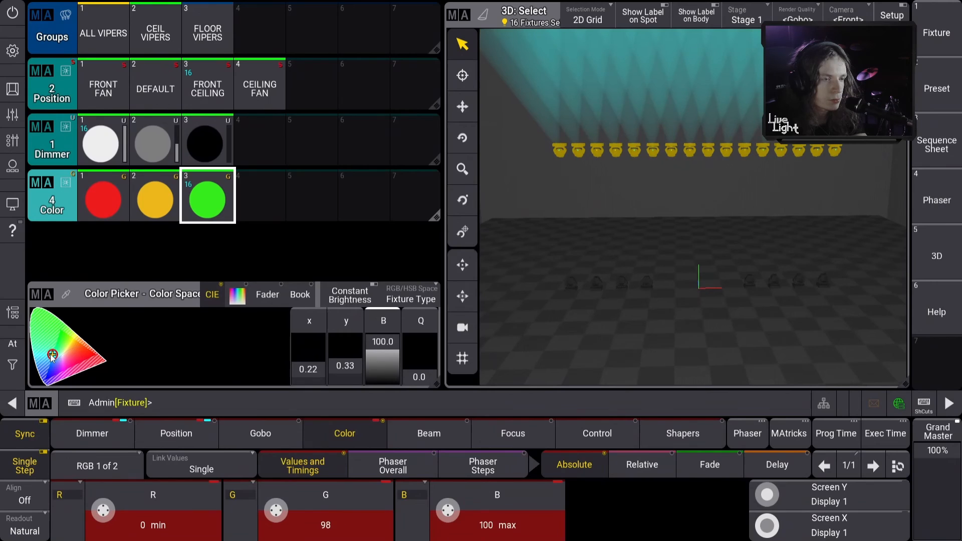
pyautogui.click(265, 216)
pyautogui.click(45, 379)
pyautogui.click(307, 217)
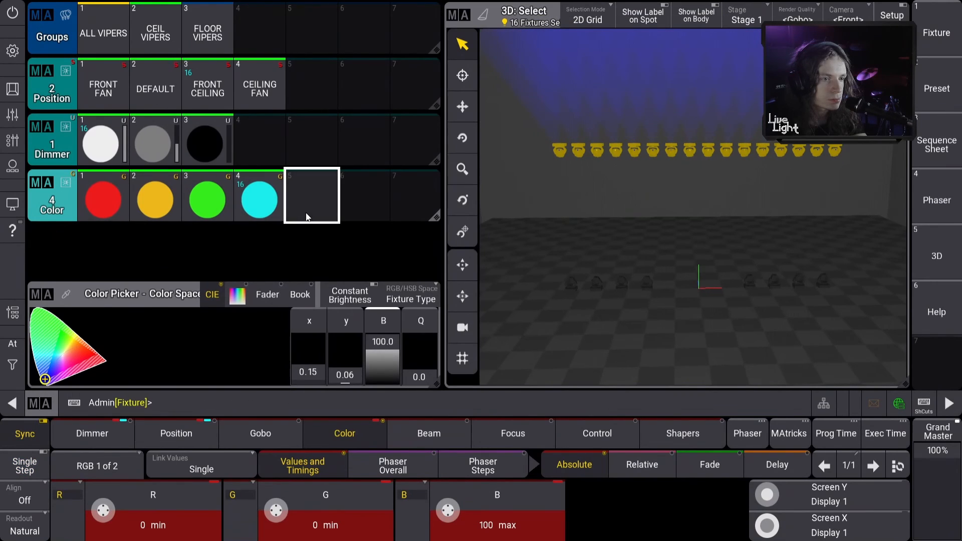
pyautogui.click(307, 216)
# Store magenta at x 0.31, y 0.15 as Color preset 6 and pink at x 0.41, y 0.21 as Color preset 7.
pyautogui.click(57, 373)
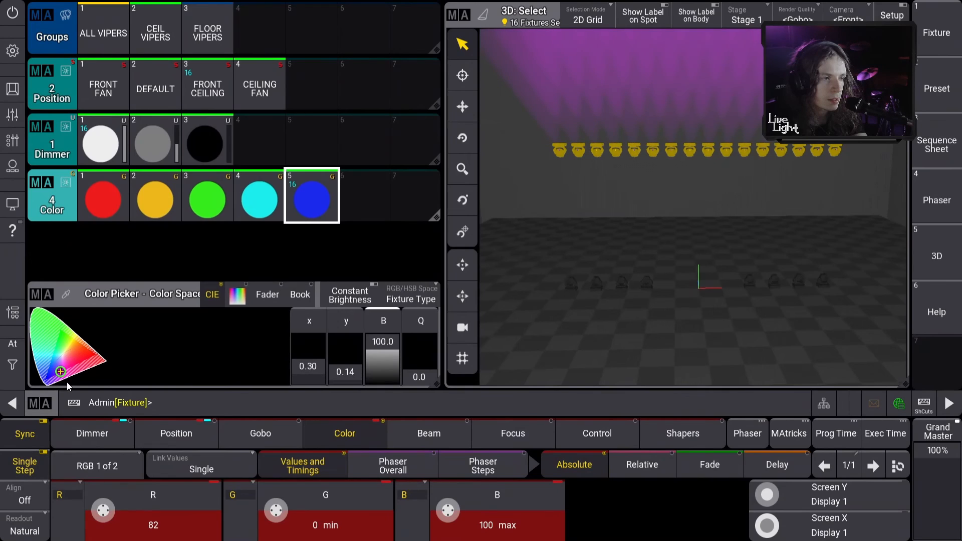
pyautogui.click(61, 372)
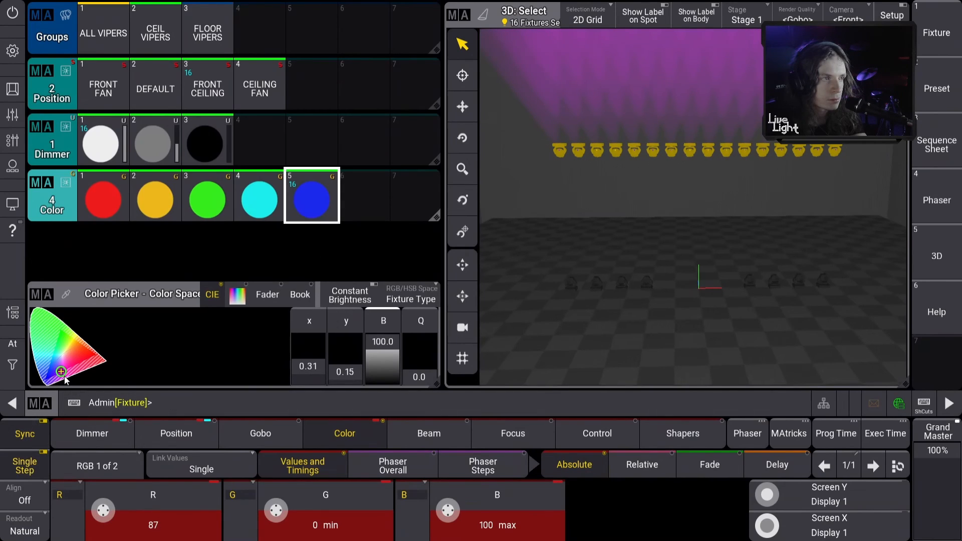
pyautogui.click(362, 208)
pyautogui.click(78, 381)
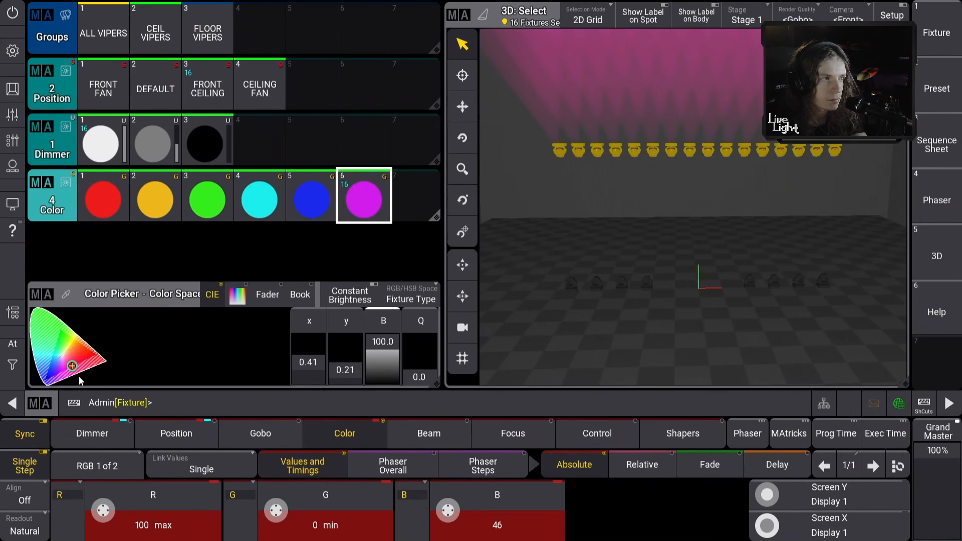
pyautogui.click(420, 194)
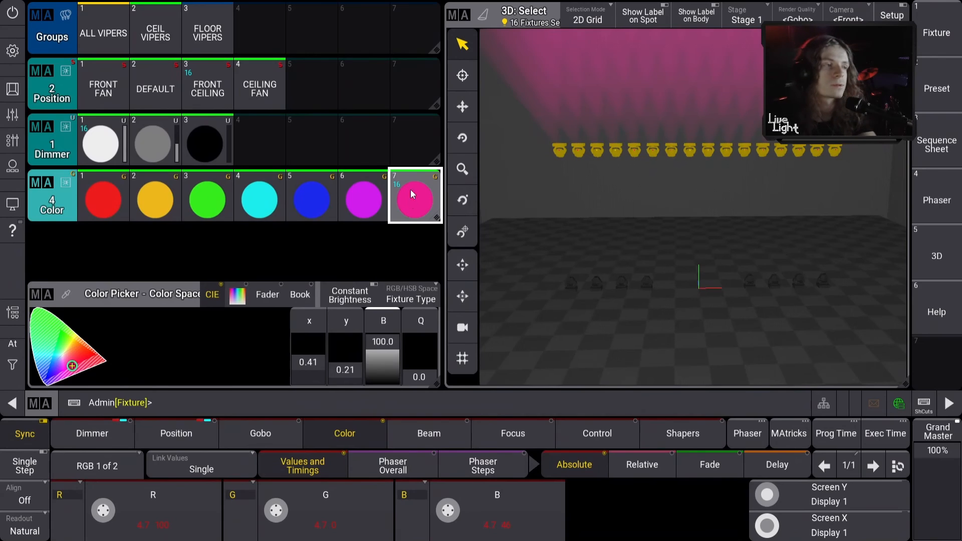
# Select the FLOOR VIPERS group and apply the CEILING FAN position, Dimmer preset 1 and the cyan Color preset 4 to it.
pyautogui.moveTo(640, 212); pyautogui.dragTo(630, 189)
pyautogui.click(218, 26)
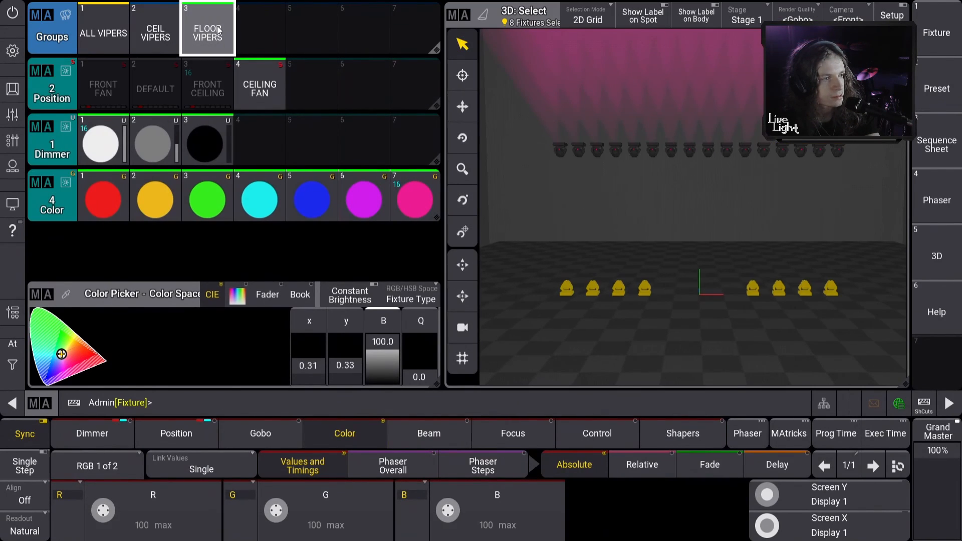
pyautogui.click(262, 95)
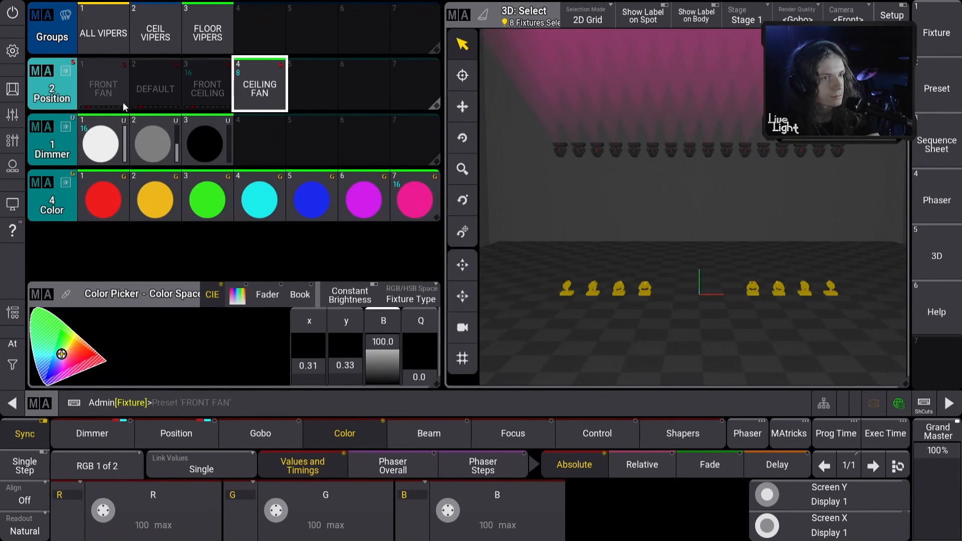
pyautogui.click(104, 153)
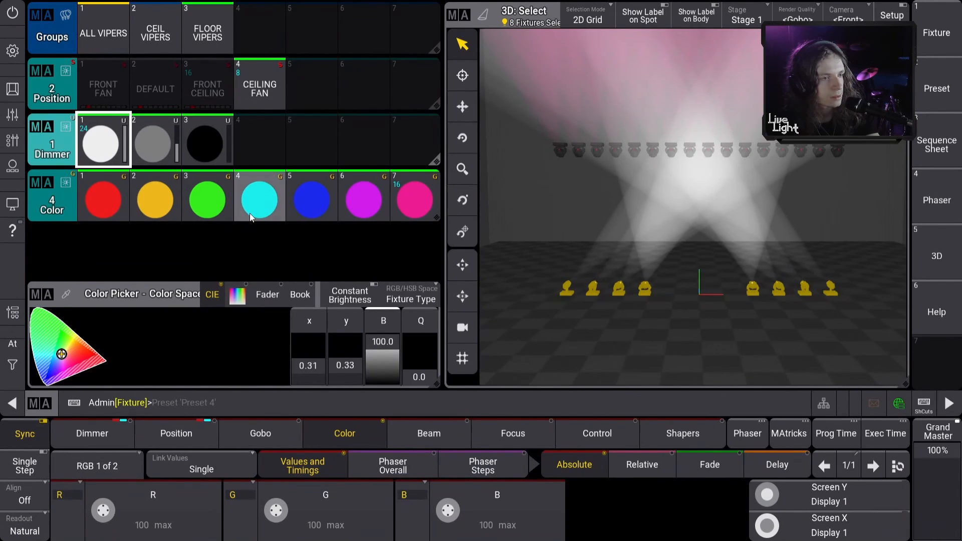
pyautogui.click(259, 207)
# Apply Dimmer preset 2 to the selected floor fixtures and check the combined look in the 3D view.
pyautogui.moveTo(651, 210); pyautogui.dragTo(669, 189)
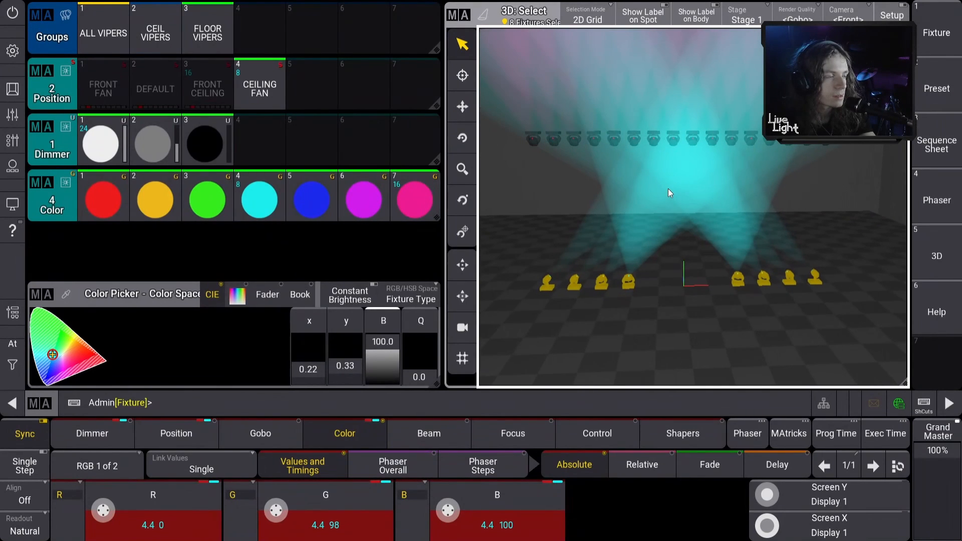
pyautogui.click(155, 142)
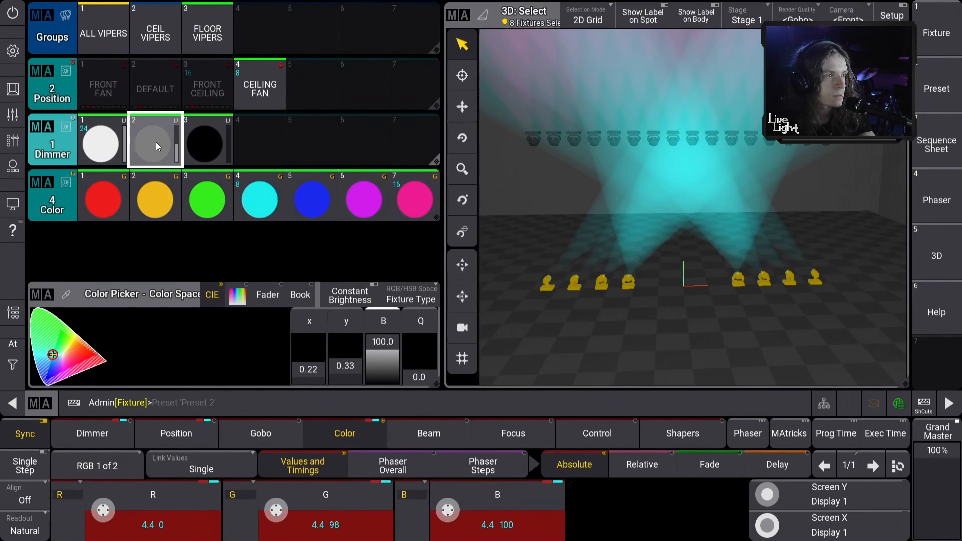
pyautogui.moveTo(765, 180); pyautogui.dragTo(699, 208)
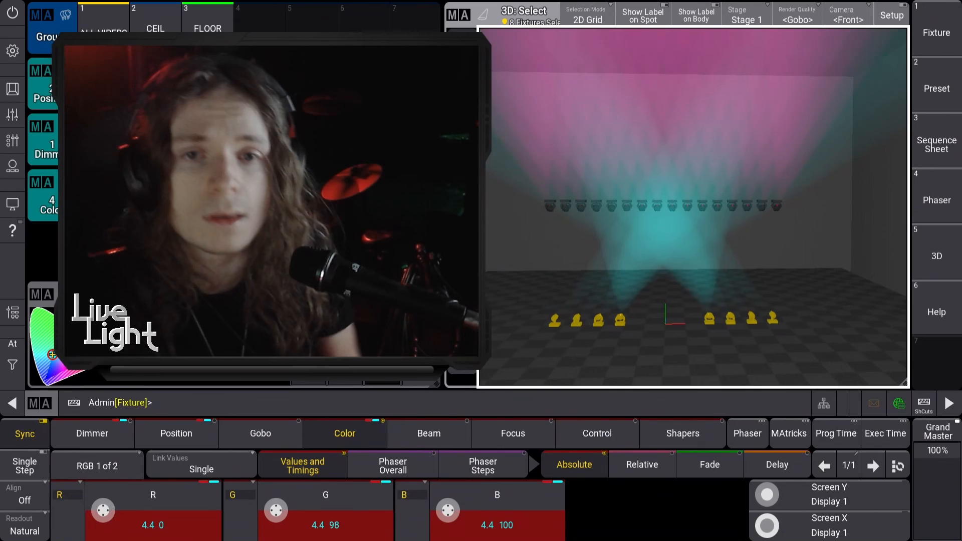